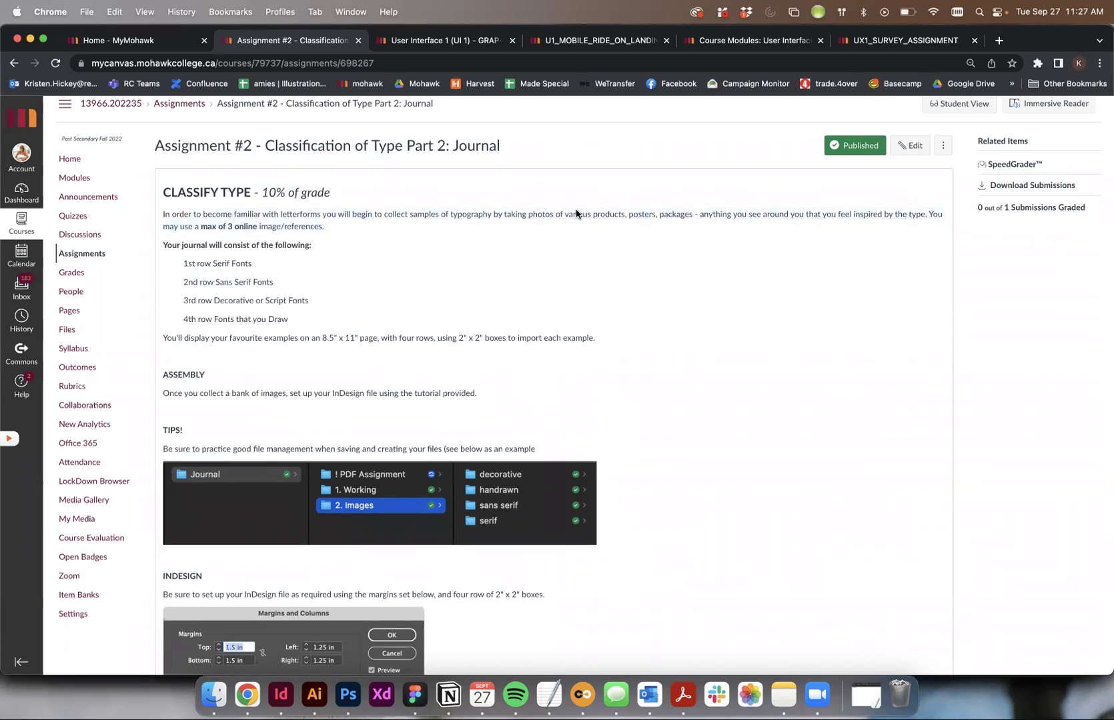
Read through the journal assignment's photo requirements, online image limit, row categories, page size and box size
{"action": "left_click_drag", "start_coordinate": [505, 215], "coordinate": [593, 221]}
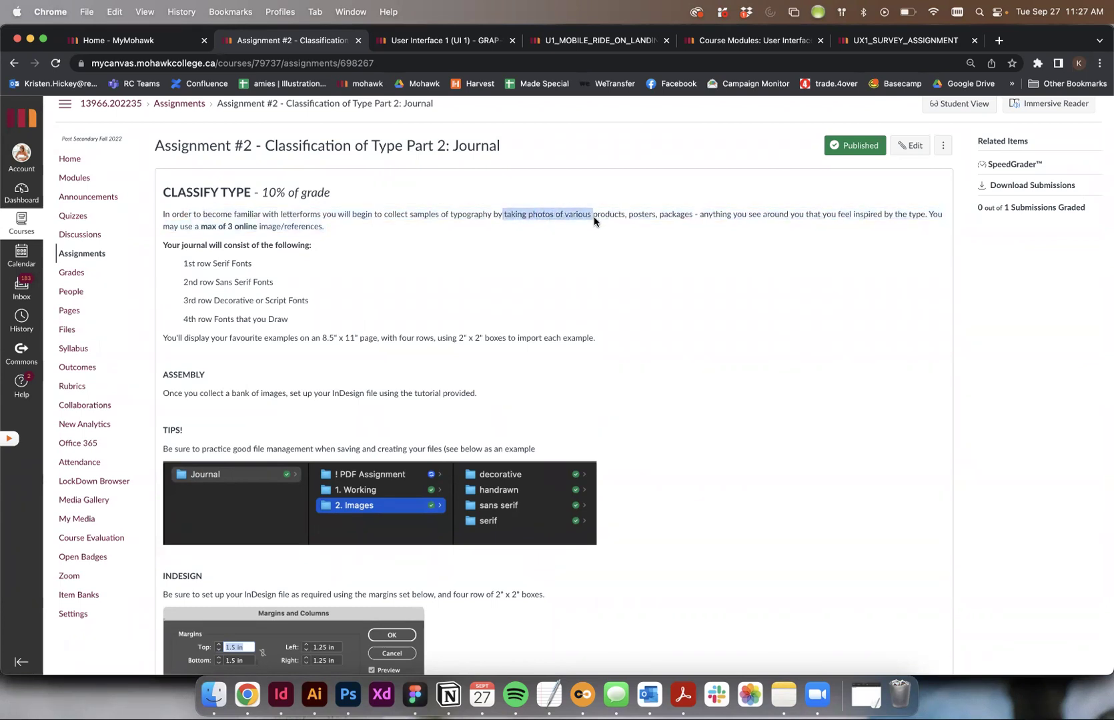
{"action": "left_click", "coordinate": [646, 233]}
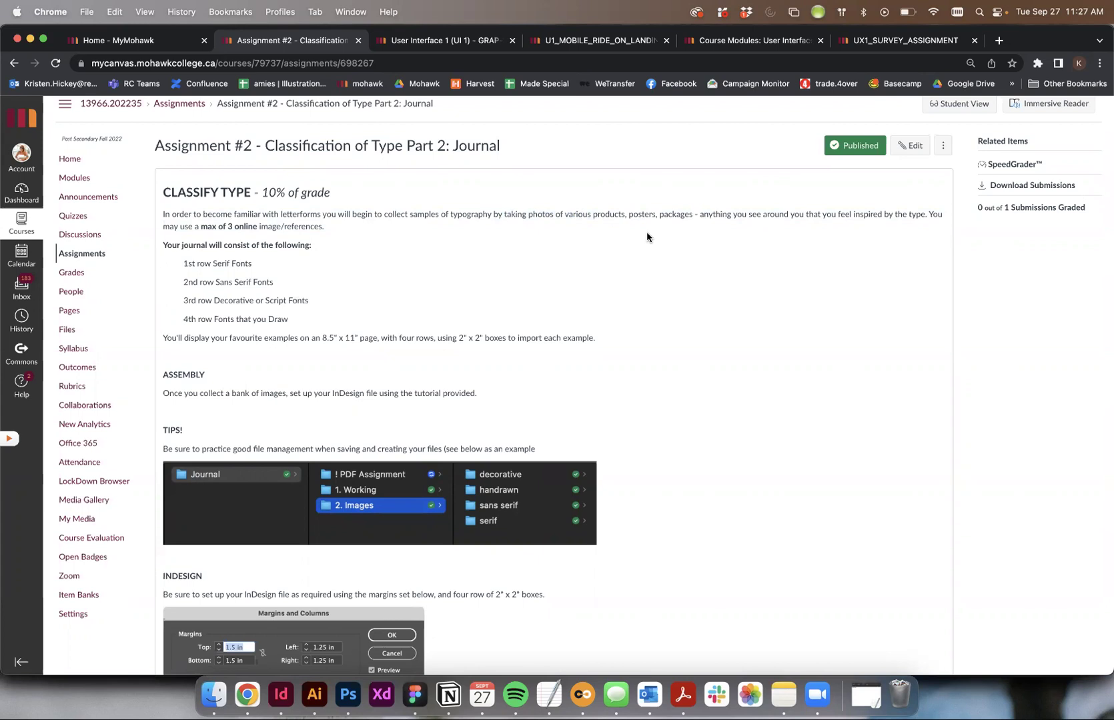
{"action": "left_click_drag", "start_coordinate": [206, 227], "coordinate": [266, 230]}
{"action": "left_click", "coordinate": [693, 398]}
{"action": "left_click_drag", "start_coordinate": [201, 228], "coordinate": [257, 227]}
{"action": "left_click", "coordinate": [478, 257]}
{"action": "left_click_drag", "start_coordinate": [273, 339], "coordinate": [356, 342]}
{"action": "left_click_drag", "start_coordinate": [457, 340], "coordinate": [485, 340]}
{"action": "scroll", "coordinate": [723, 371], "scroll_direction": "down", "scroll_amount": 5}
{"action": "left_click", "coordinate": [722, 371]}
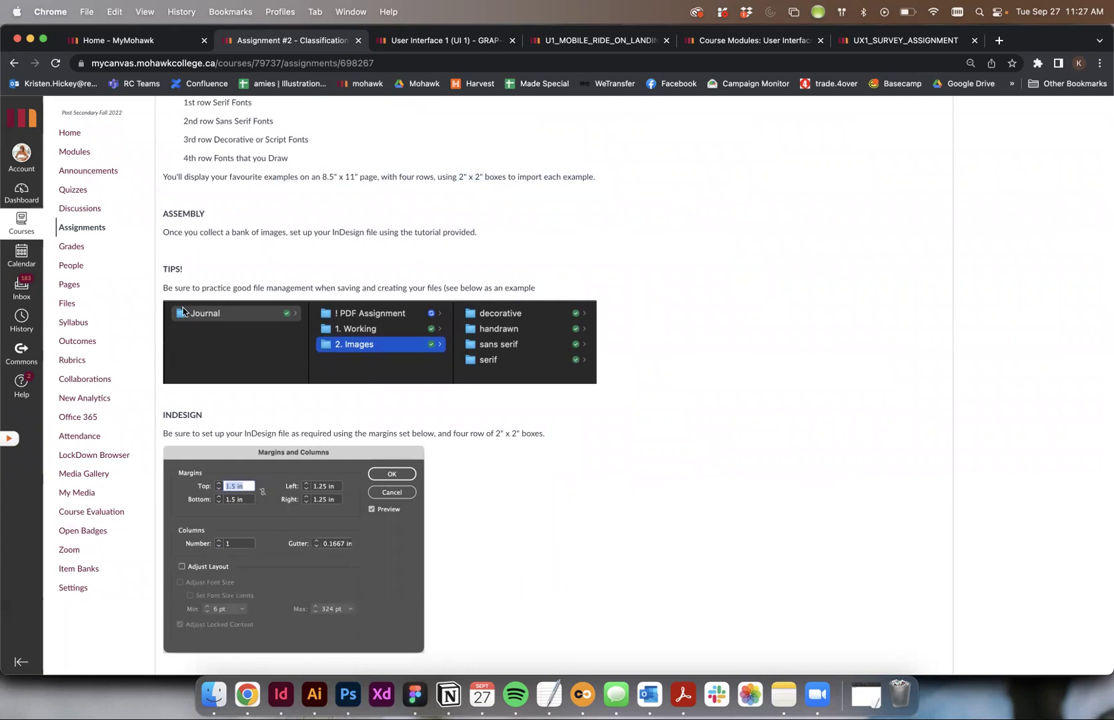
Review the assignment's example folder structure and the required InDesign margin settings
{"action": "scroll", "coordinate": [659, 420], "scroll_direction": "up", "scroll_amount": 1}
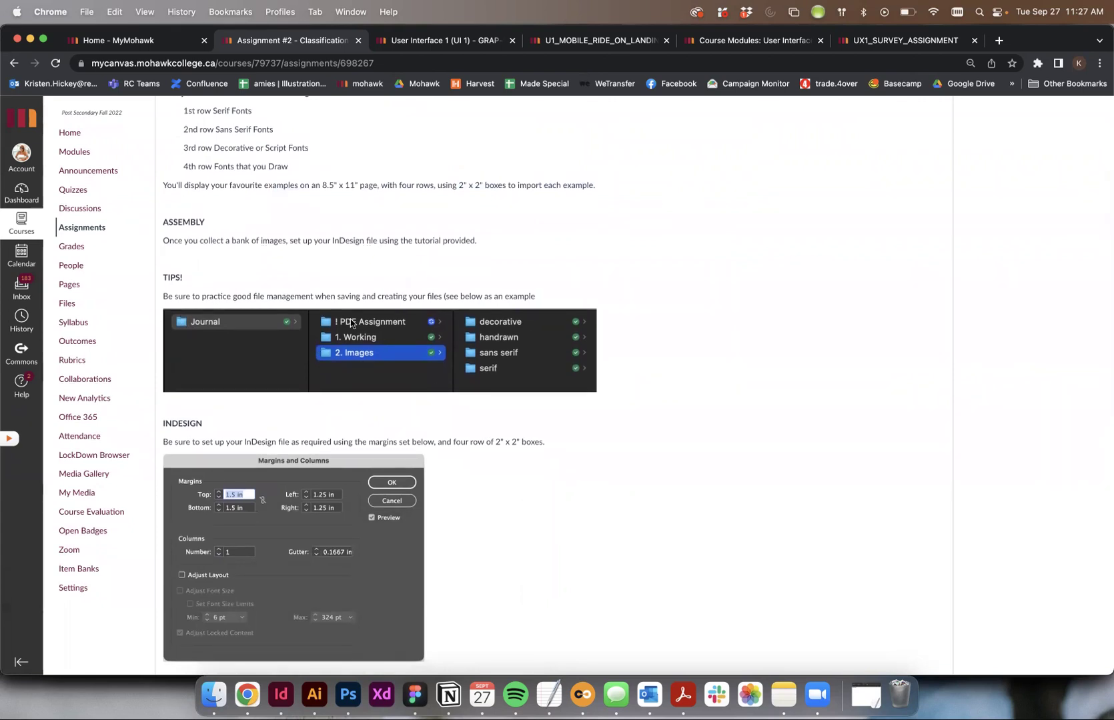
{"action": "scroll", "coordinate": [351, 323], "scroll_direction": "up", "scroll_amount": 2}
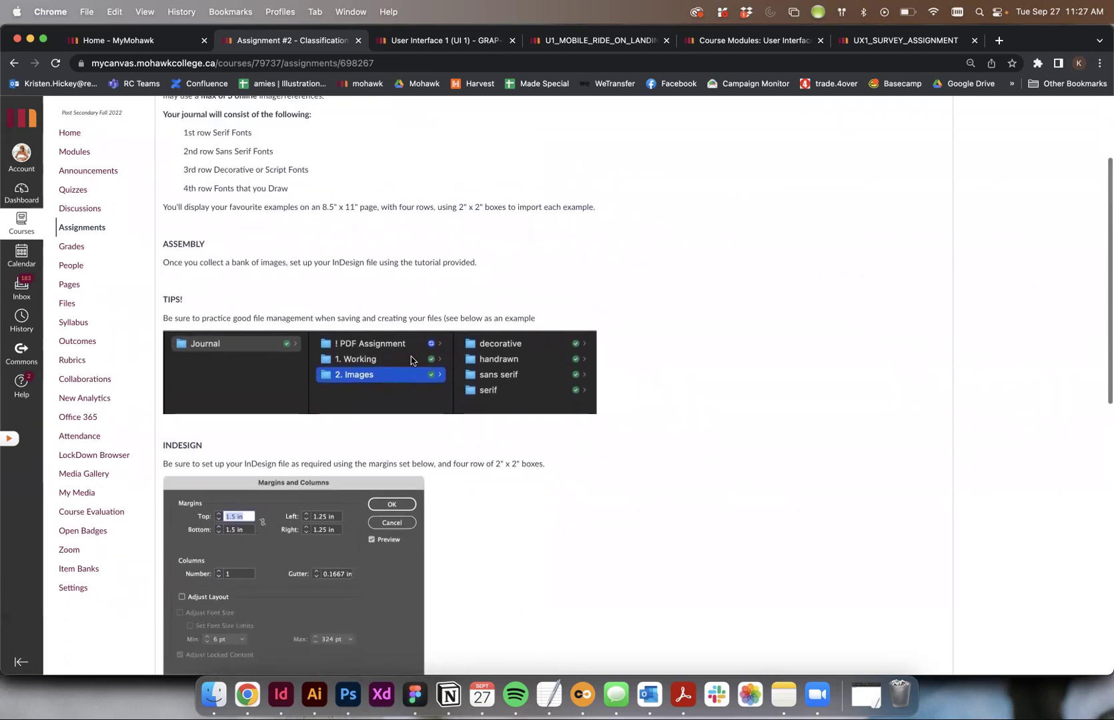
{"action": "scroll", "coordinate": [823, 420], "scroll_direction": "up", "scroll_amount": 2}
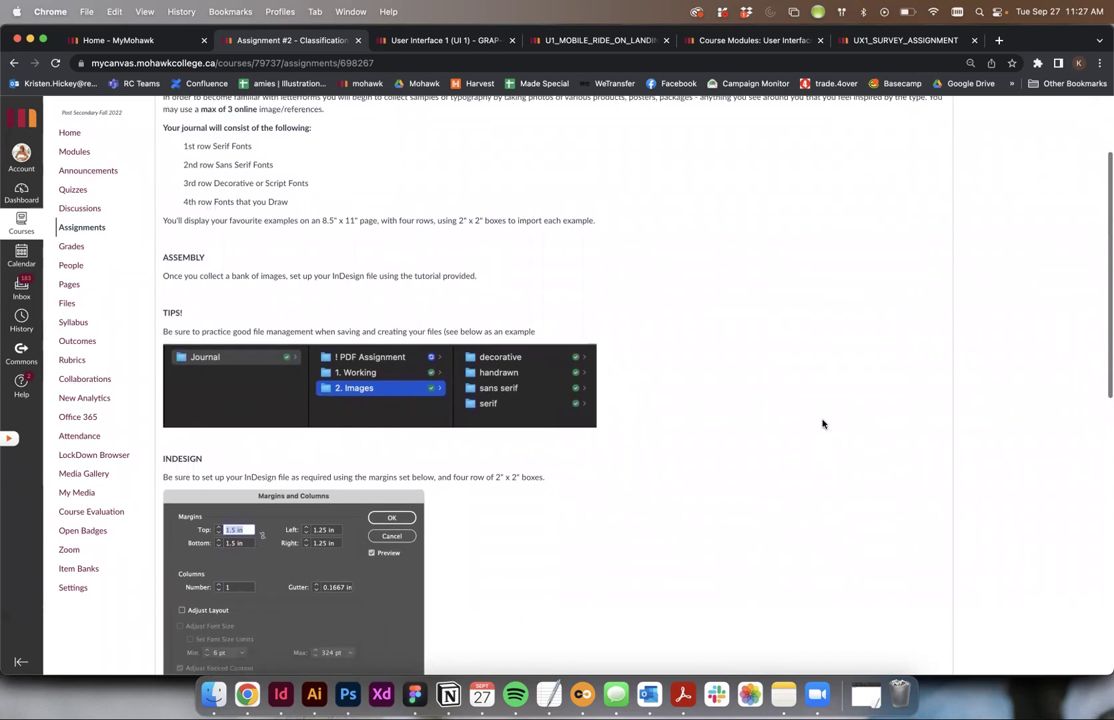
{"action": "scroll", "coordinate": [822, 420], "scroll_direction": "down", "scroll_amount": 5}
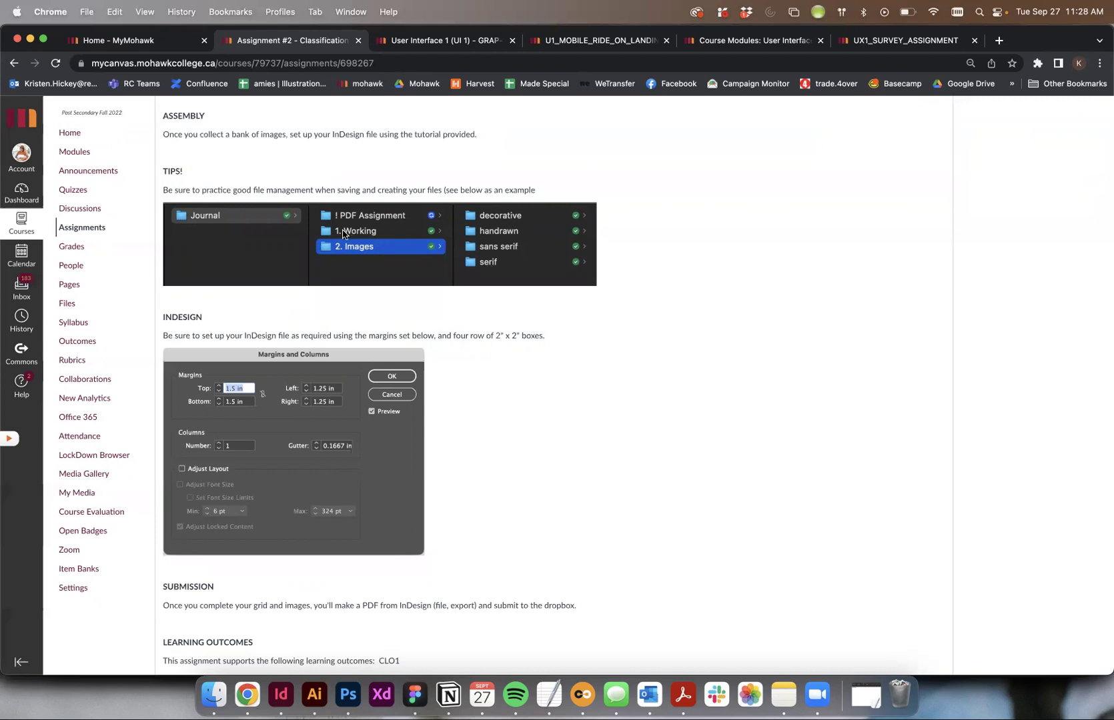
{"action": "scroll", "coordinate": [591, 281], "scroll_direction": "down", "scroll_amount": 2}
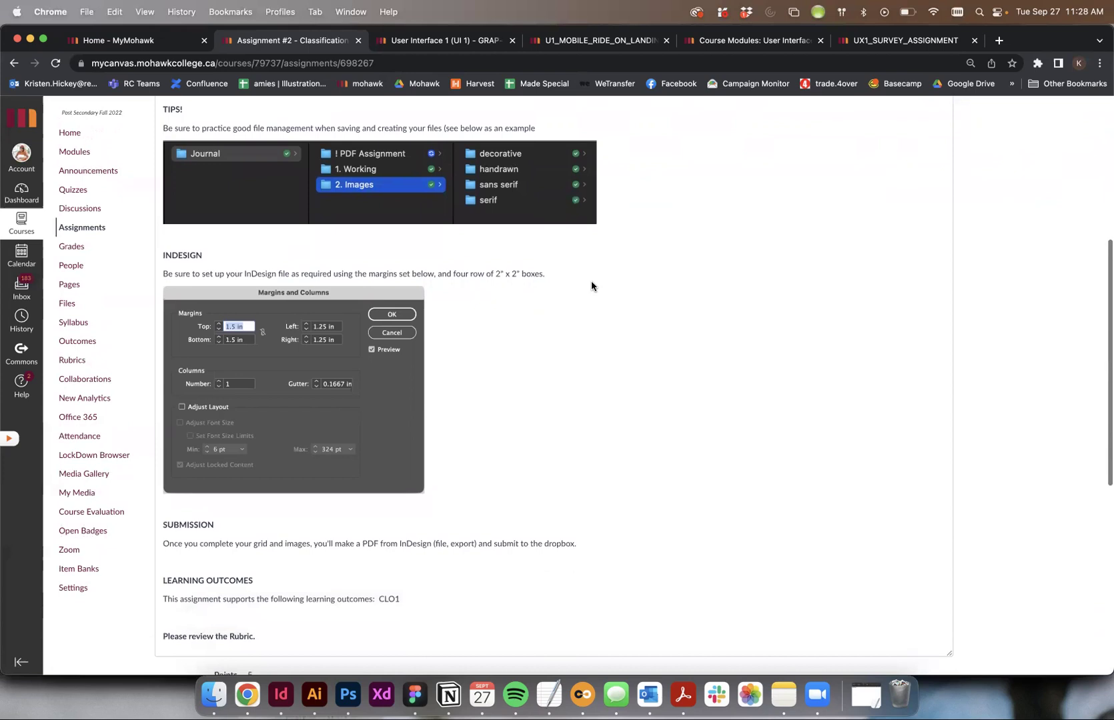
Switch to InDesign and close the open untitled grid document without saving it
{"action": "left_click", "coordinate": [280, 696]}
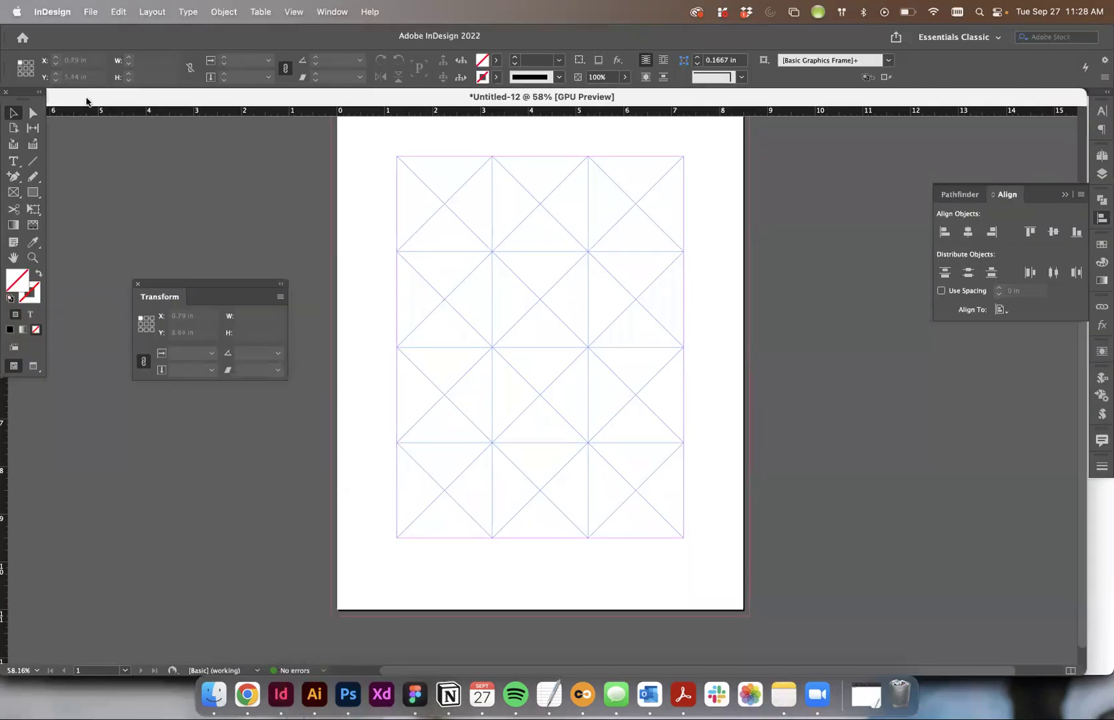
{"action": "key", "text": "super+w"}
{"action": "left_click", "coordinate": [558, 389]}
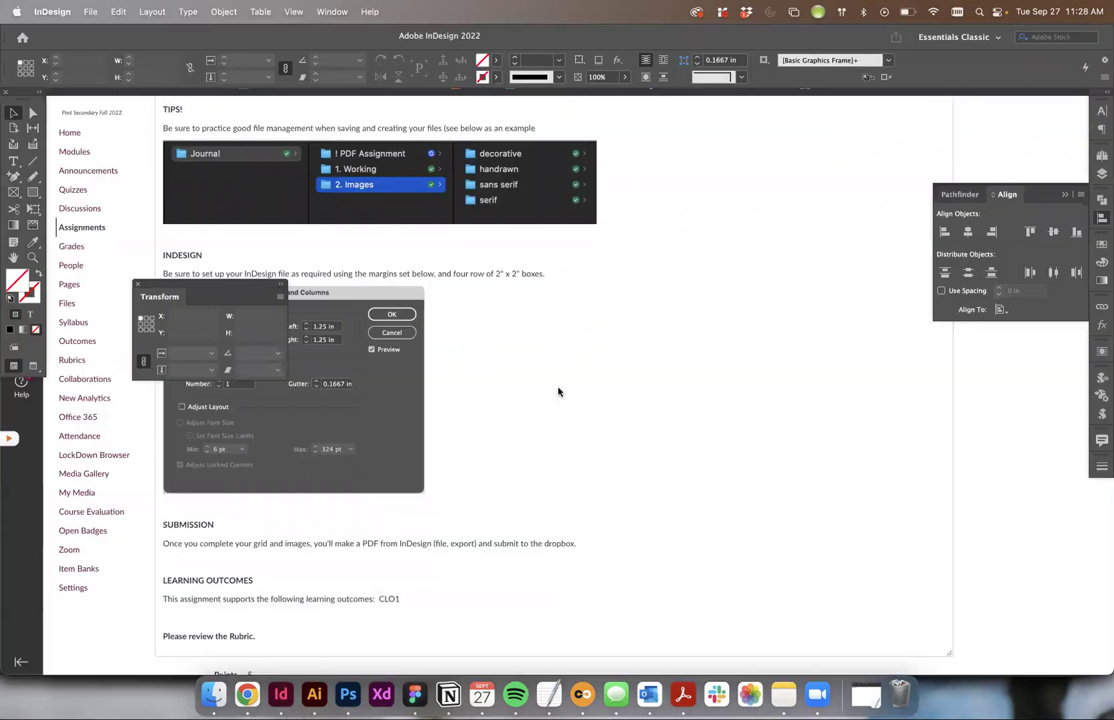
Start a new print document from the 8.5 x 11 in Letter preset with facing pages turned off
{"action": "left_click", "coordinate": [91, 11]}
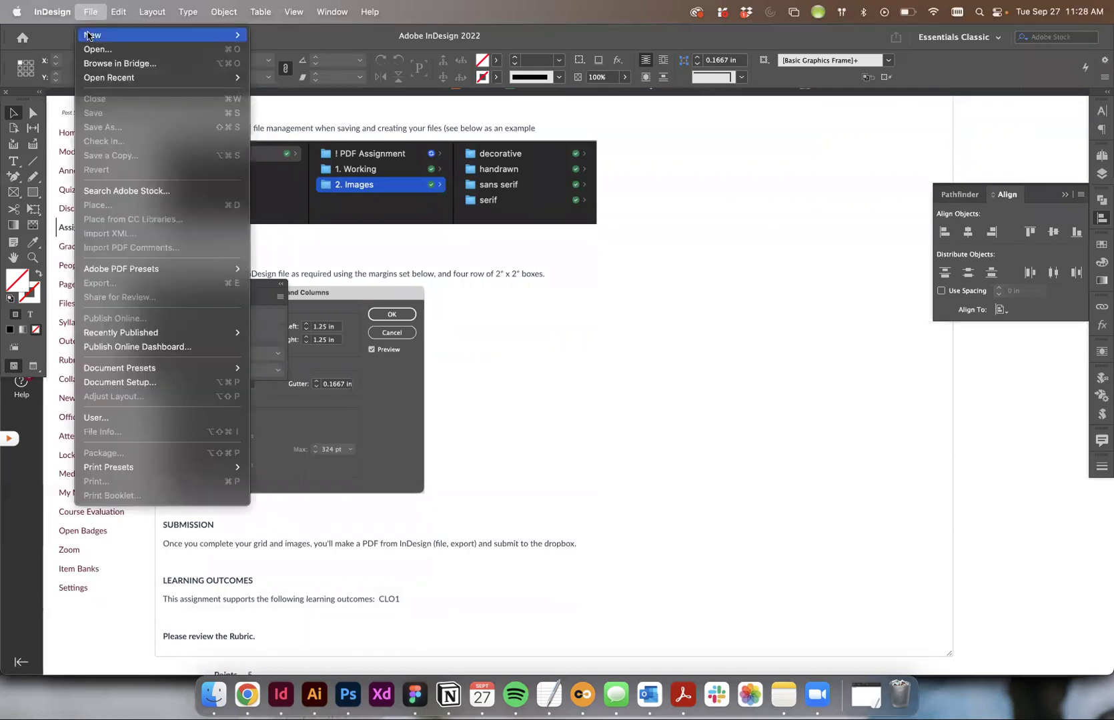
{"action": "mouse_move", "coordinate": [88, 35]}
{"action": "left_click", "coordinate": [293, 36]}
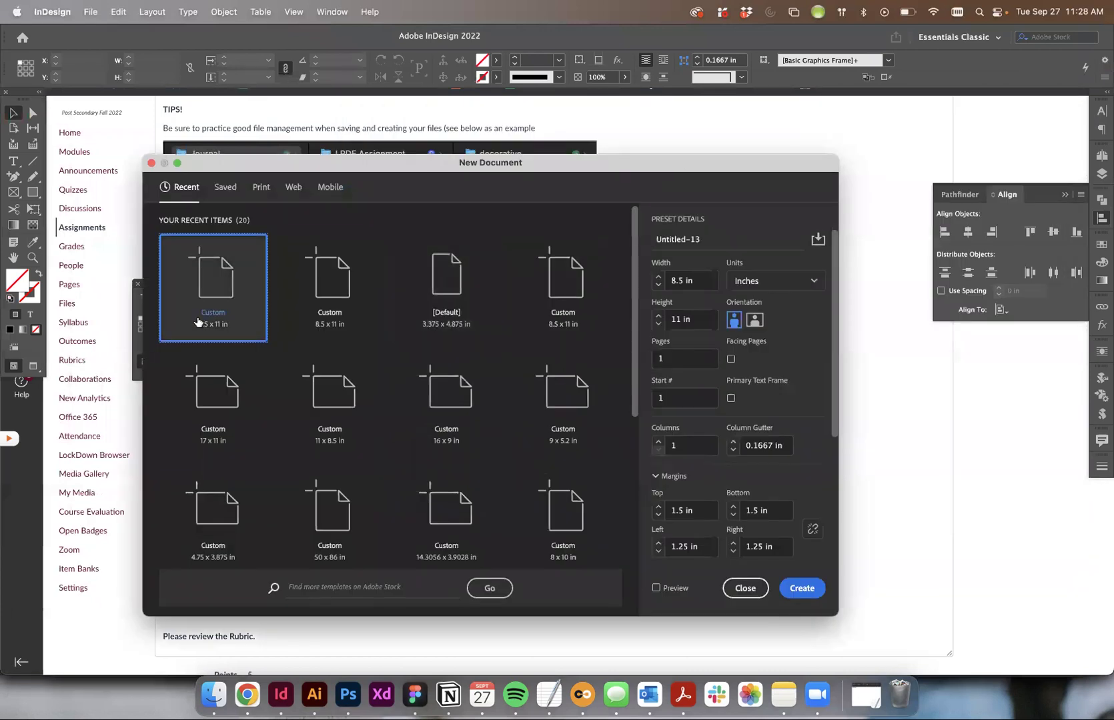
{"action": "left_click", "coordinate": [264, 191]}
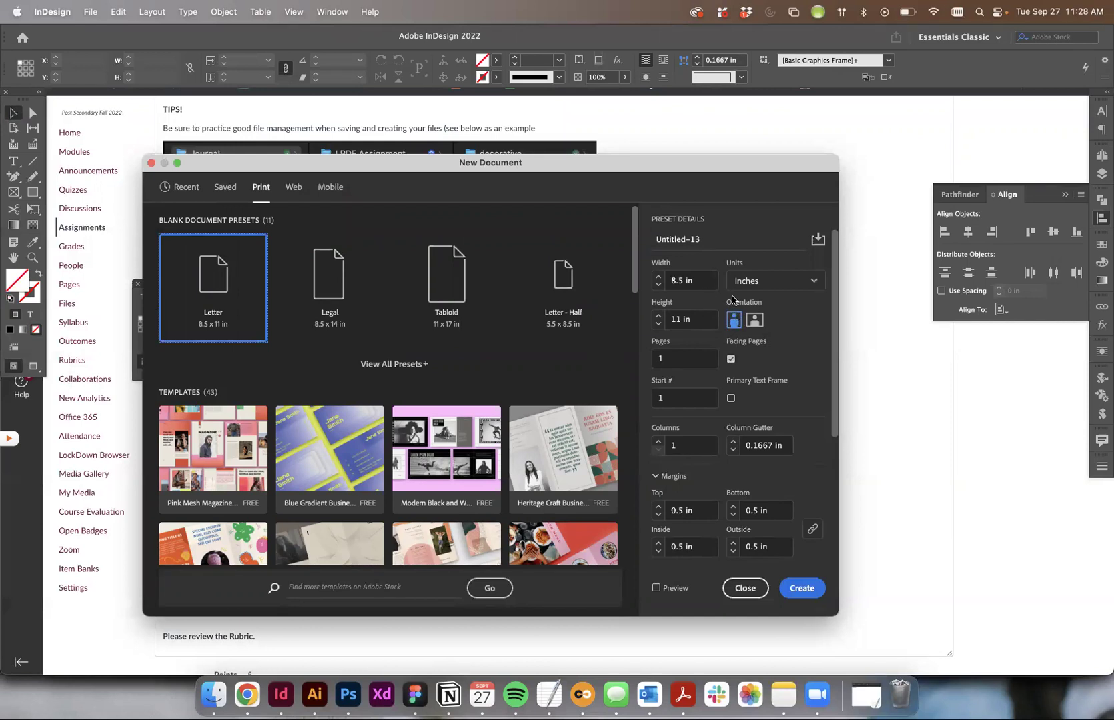
{"action": "left_click", "coordinate": [731, 361]}
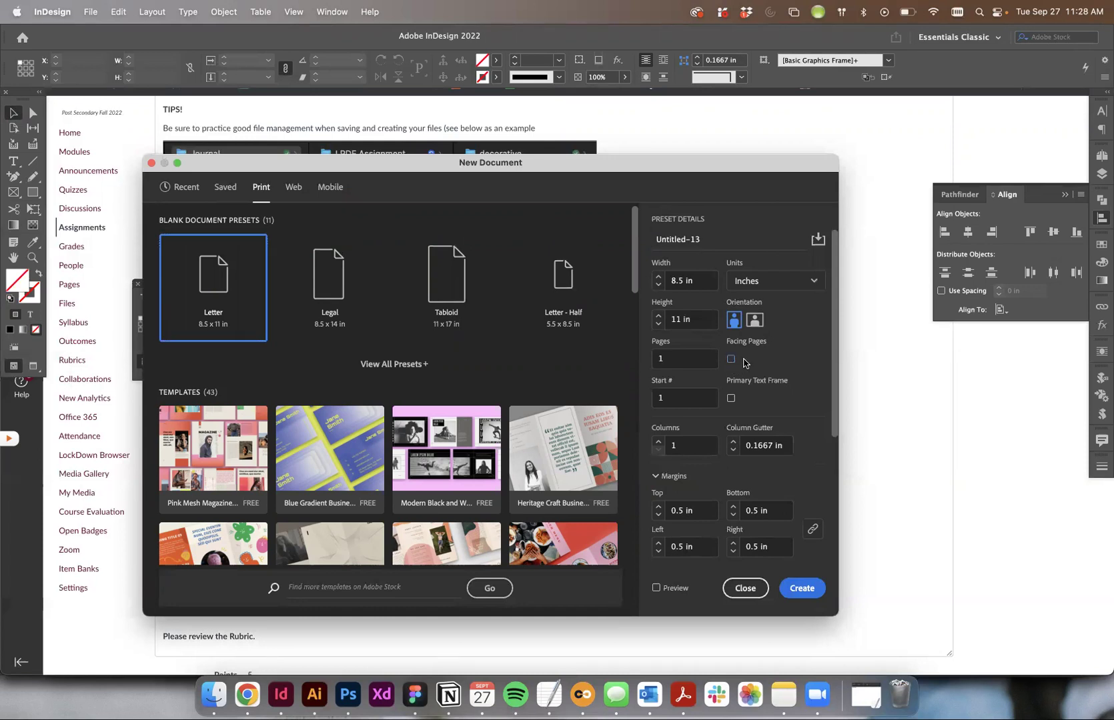
Unlink the new document's margin values so they can differ, and check the required margins in the assignment brief
{"action": "left_click_drag", "start_coordinate": [145, 167], "coordinate": [334, 159]}
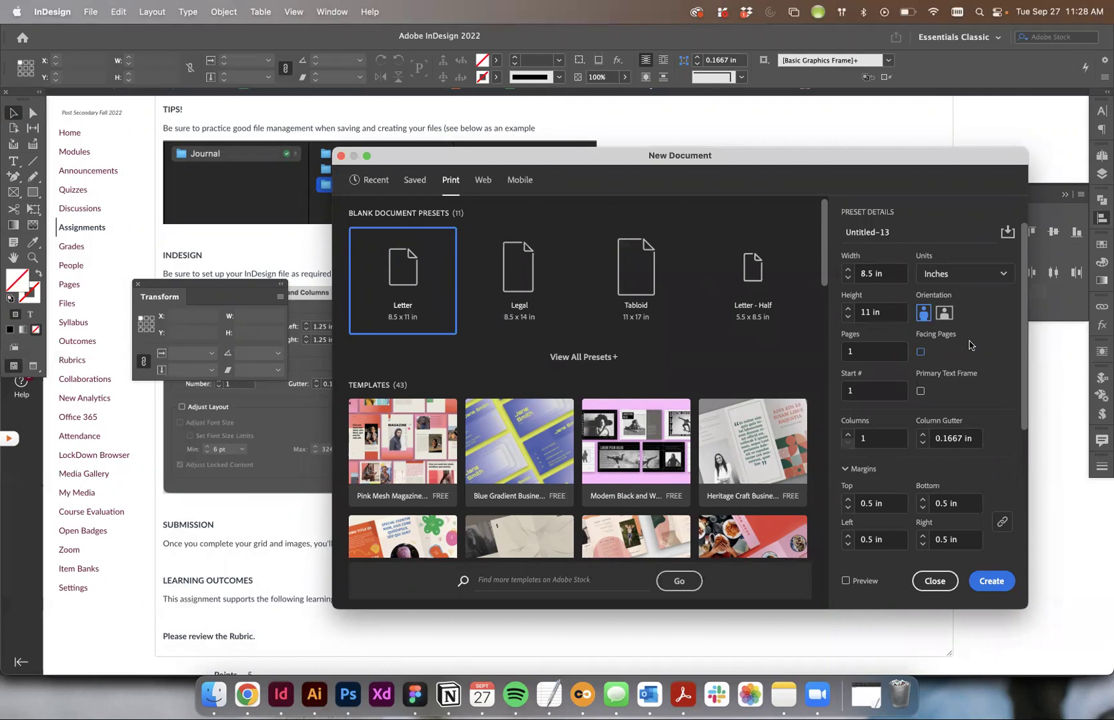
{"action": "scroll", "coordinate": [937, 382], "scroll_direction": "down", "scroll_amount": 3}
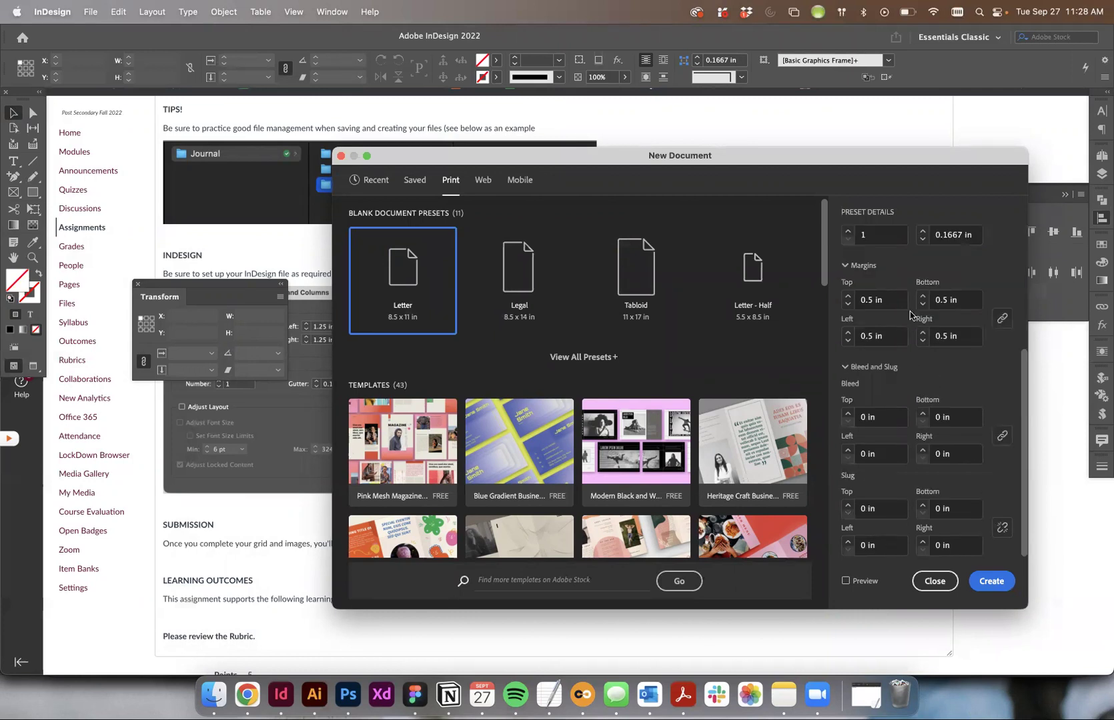
{"action": "left_click", "coordinate": [277, 397]}
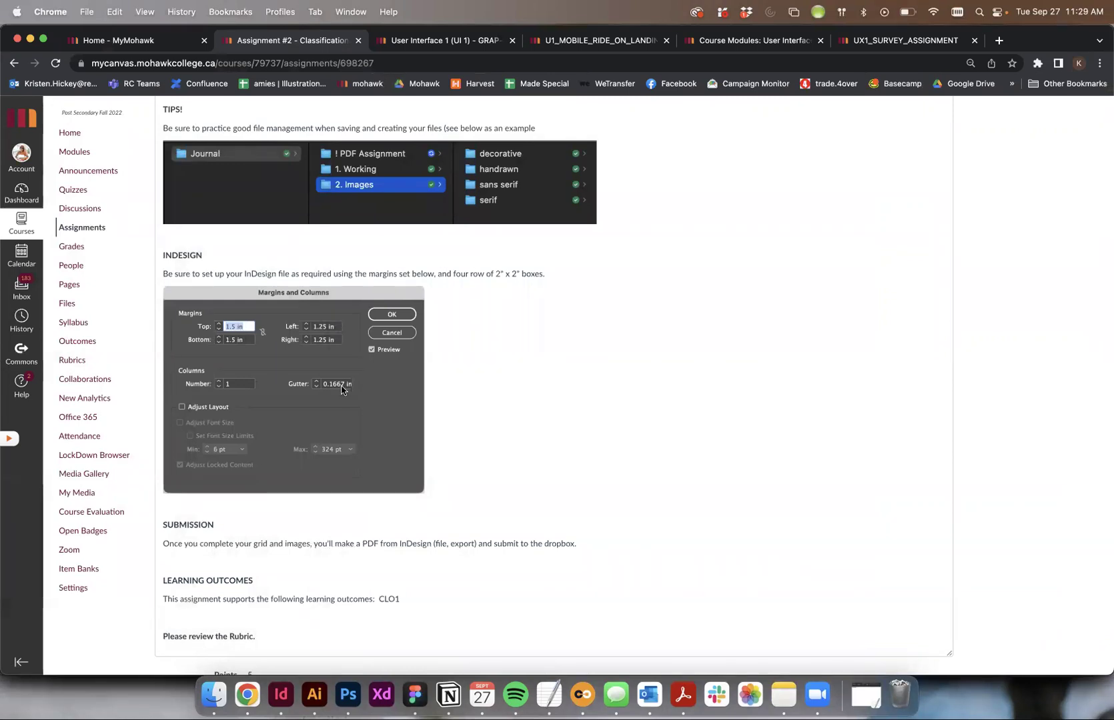
{"action": "left_click", "coordinate": [279, 700]}
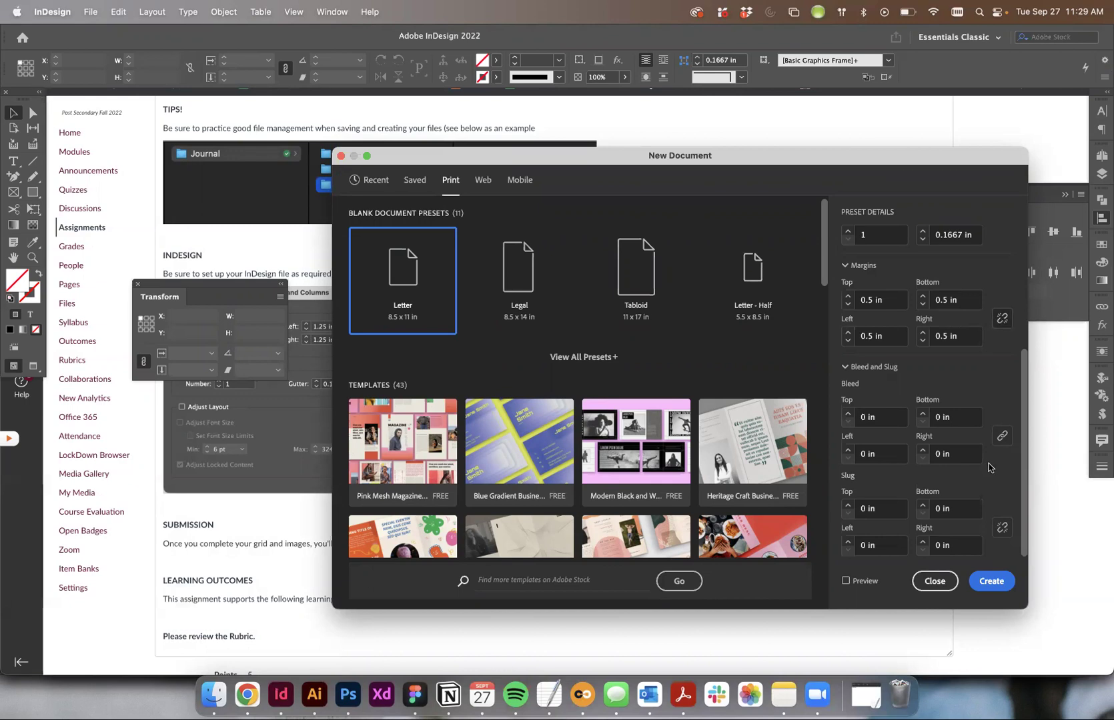
{"action": "left_click", "coordinate": [1000, 318]}
{"action": "left_click", "coordinate": [278, 391]}
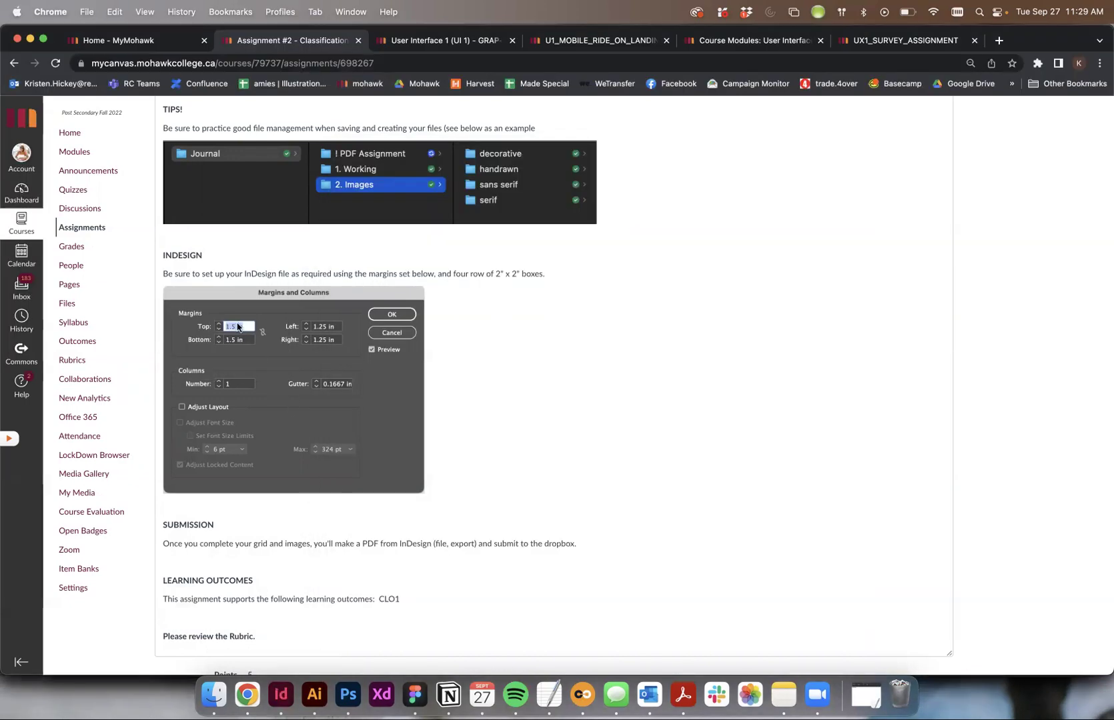
Set the new document's top and bottom margins to 1.5 in
{"action": "left_click", "coordinate": [281, 694]}
{"action": "left_click", "coordinate": [890, 304]}
{"action": "type", "text": "1.5"}
{"action": "key", "text": "Tab"}
{"action": "type", "text": "1.5"}
Check the assignment brief for the side margins and set the left and right margins to 1.25 in
{"action": "left_click", "coordinate": [285, 399]}
{"action": "left_click", "coordinate": [281, 693]}
{"action": "left_click", "coordinate": [864, 333]}
{"action": "type", "text": "25"}
{"action": "key", "text": "Tab"}
{"action": "type", "text": "1.25"}
{"action": "key", "text": "shift+Tab"}
{"action": "type", "text": "1.25"}
{"action": "key", "text": "Tab"}
Recheck the brief's margin settings, set the bleed to 0.125 in on all sides, and create the document
{"action": "left_click", "coordinate": [283, 427]}
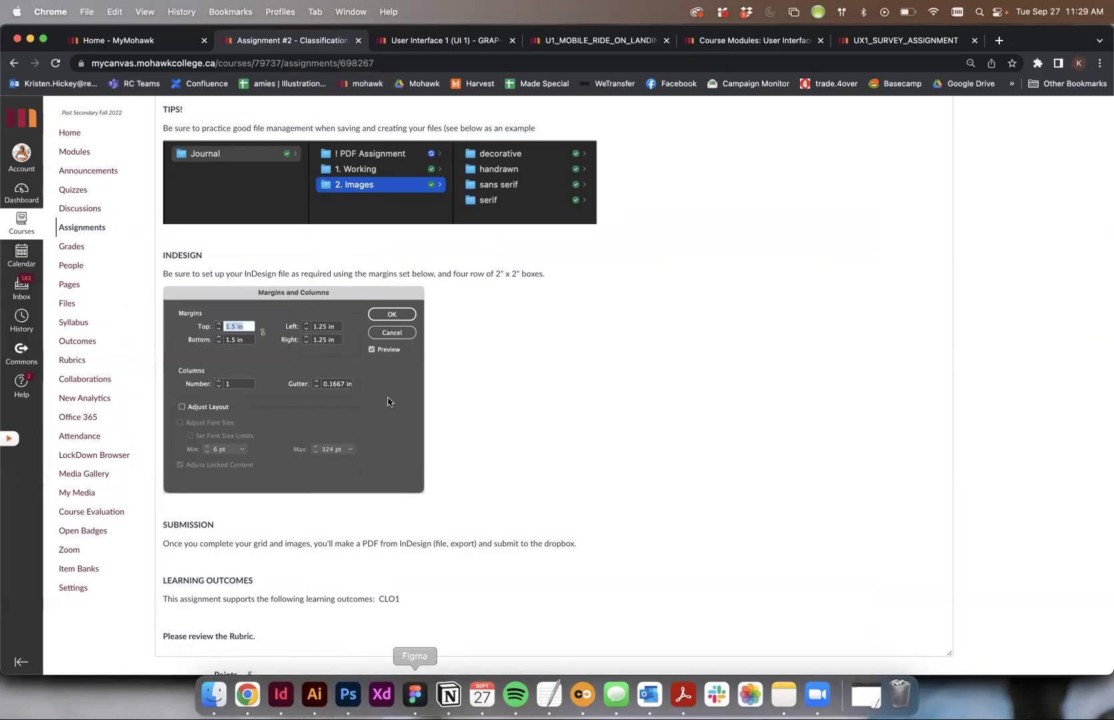
{"action": "left_click", "coordinate": [283, 696]}
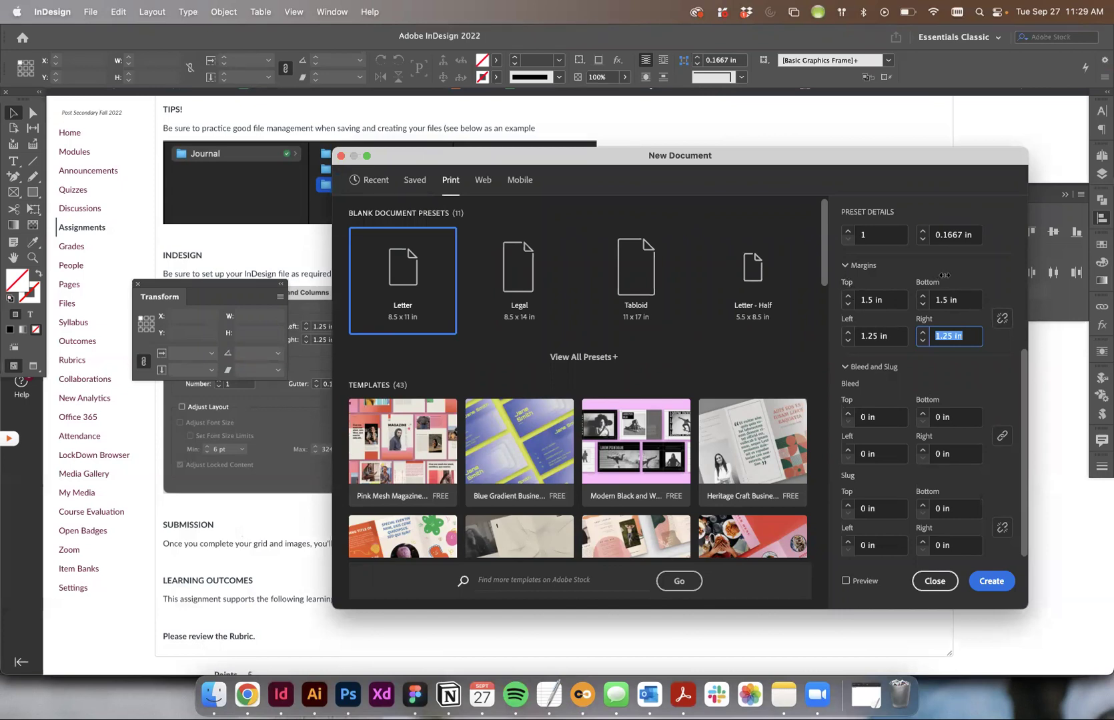
{"action": "key", "text": "Tab"}
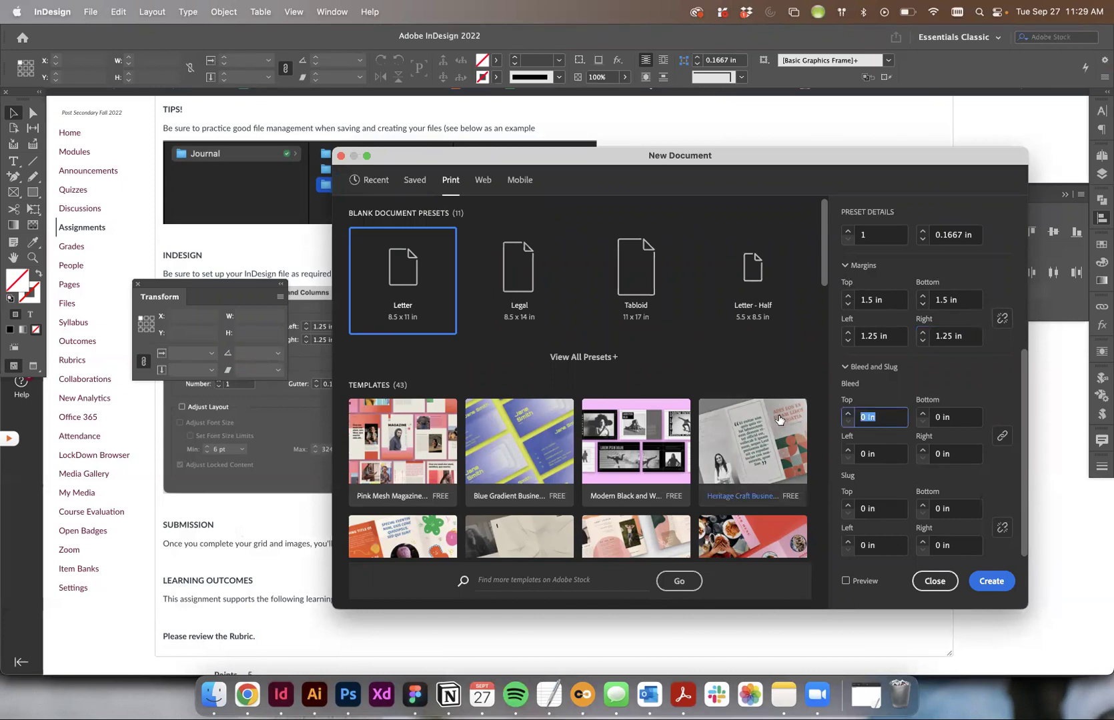
{"action": "key", "text": "BackSpace"}
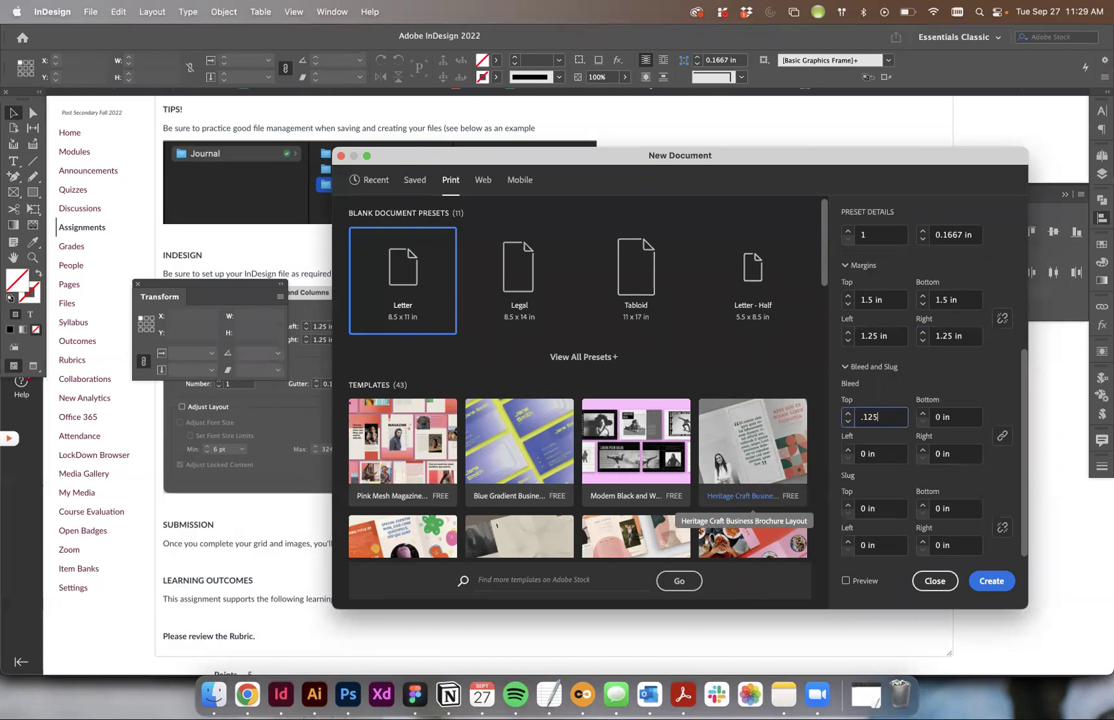
{"action": "key", "text": "Tab"}
{"action": "left_click", "coordinate": [992, 581]}
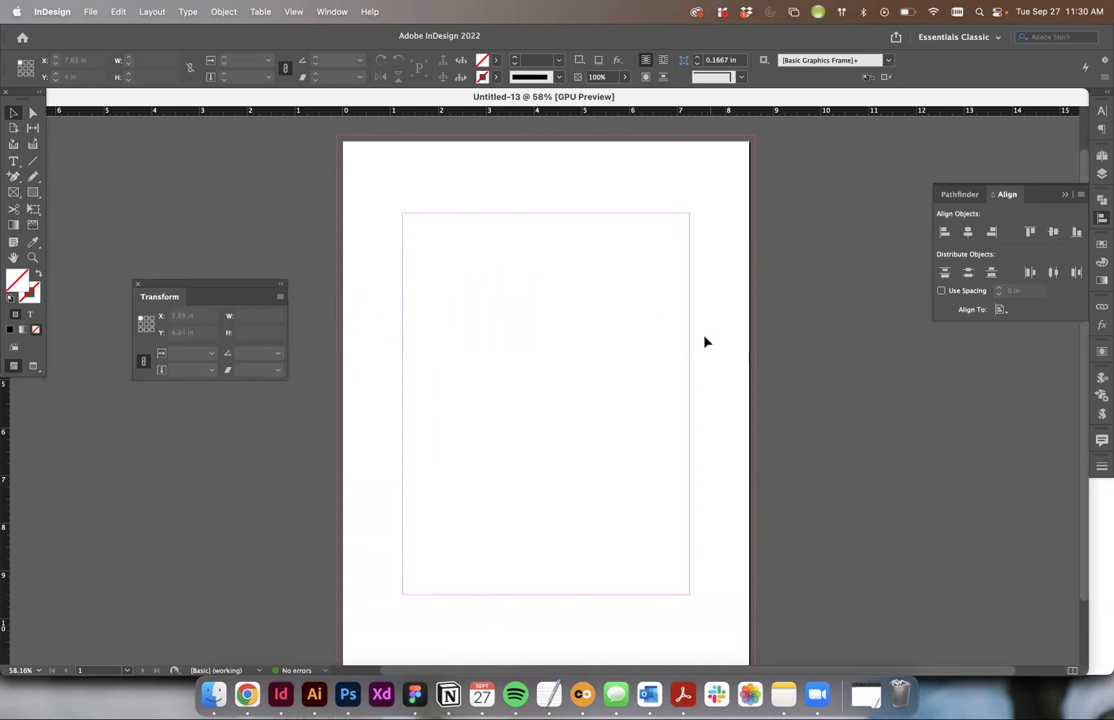
Collapse the expanded Pathfinder and Align panels and check that the Essentials Classic workspace is selected
{"action": "mouse_move", "coordinate": [1009, 196]}
{"action": "left_mouse_down"}
{"action": "mouse_move", "coordinate": [982, 214]}
{"action": "mouse_move", "coordinate": [867, 193]}
{"action": "mouse_move", "coordinate": [928, 174]}
{"action": "mouse_move", "coordinate": [999, 228]}
{"action": "mouse_move", "coordinate": [1004, 198]}
{"action": "left_mouse_up"}
{"action": "left_click", "coordinate": [1070, 195]}
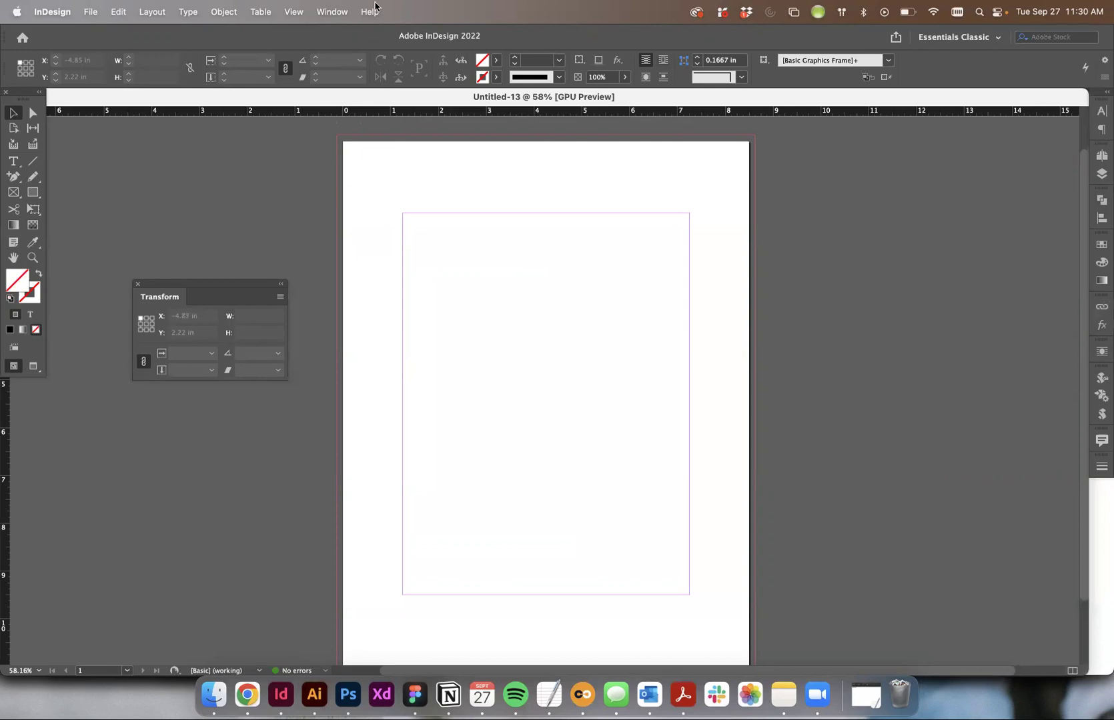
{"action": "left_click", "coordinate": [326, 11]}
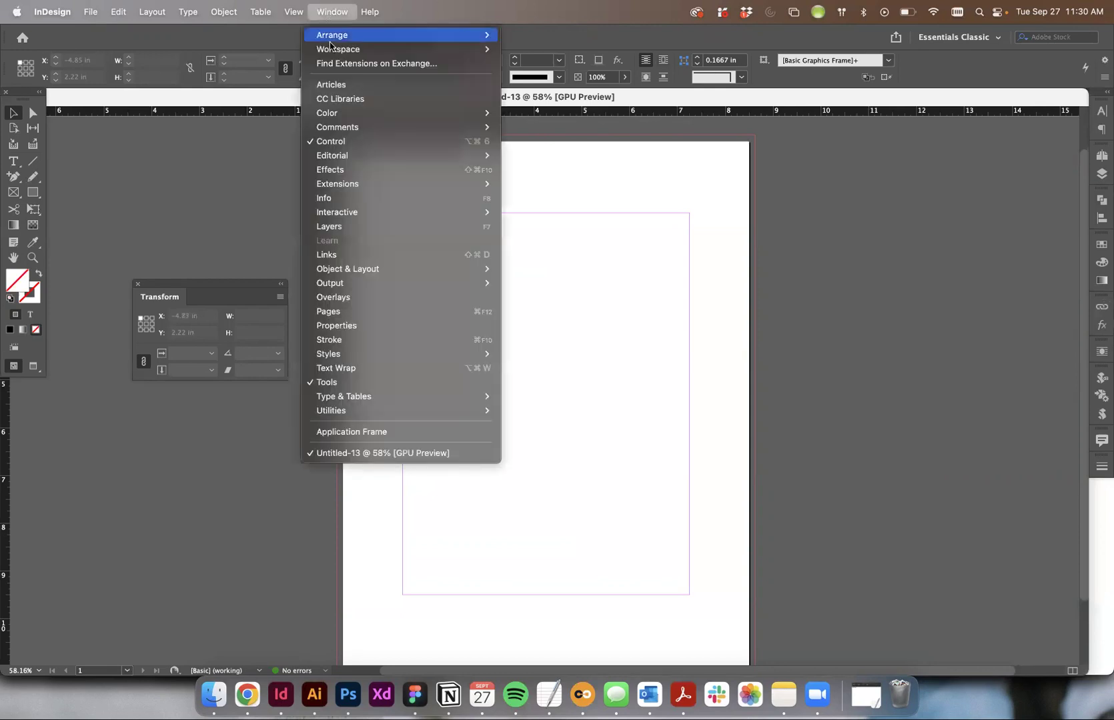
{"action": "mouse_move", "coordinate": [374, 48]}
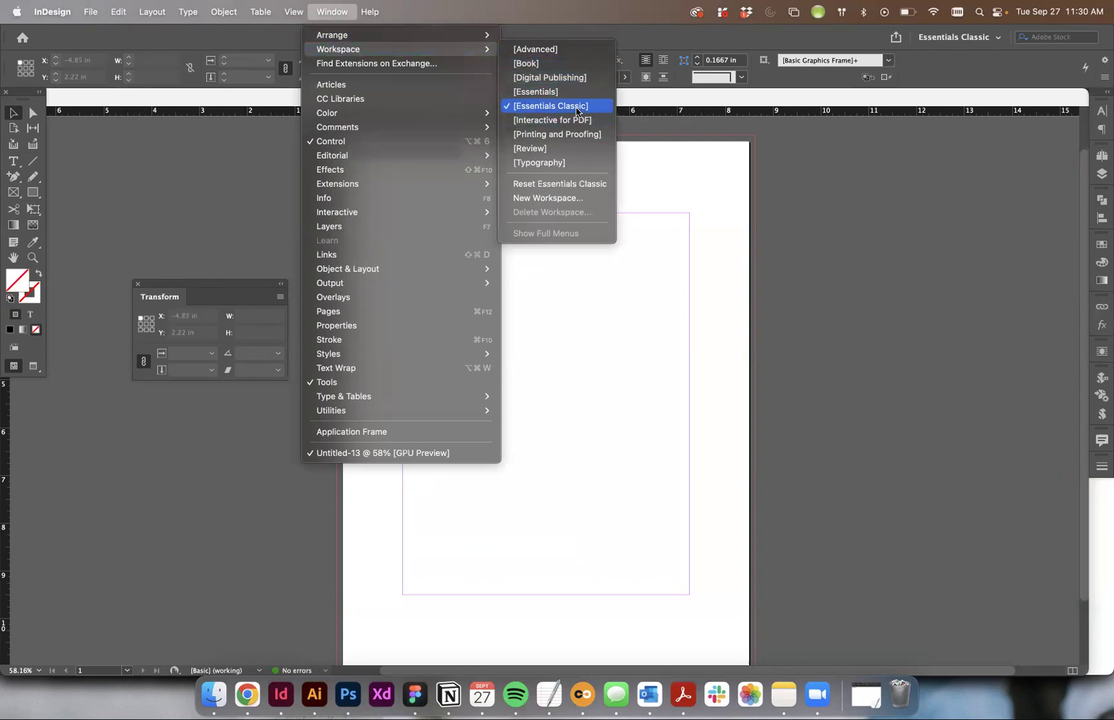
{"action": "left_click", "coordinate": [221, 209]}
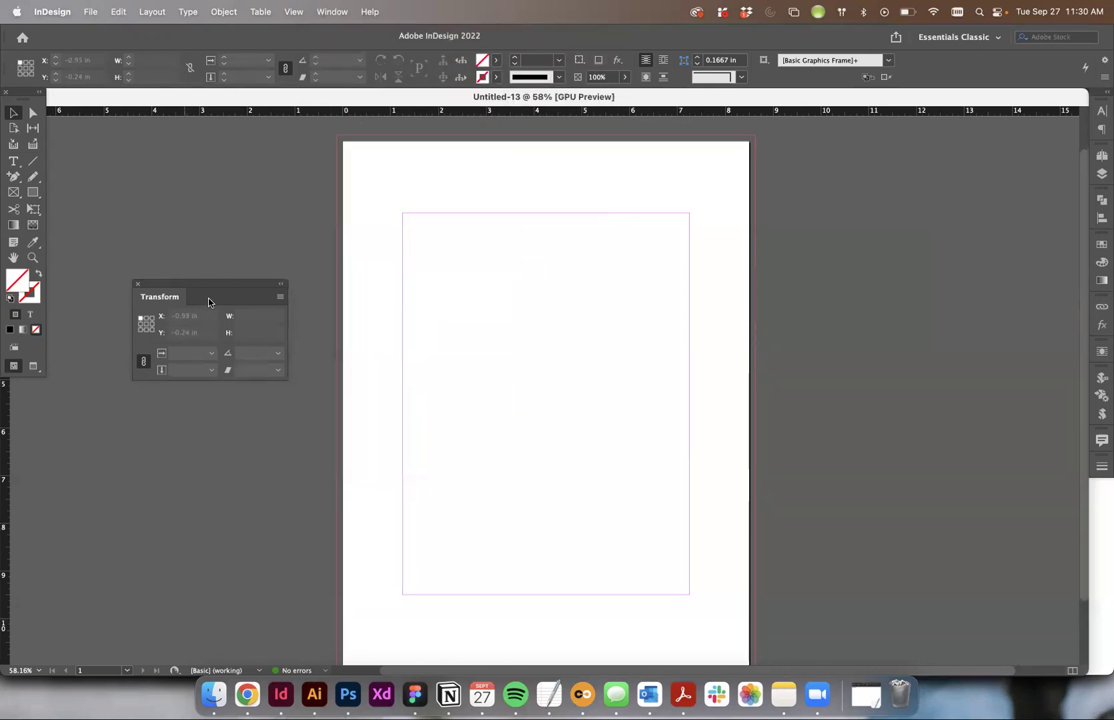
Display the Transform panel and place it on the empty pasteboard to the right of the page
{"action": "left_click", "coordinate": [336, 8]}
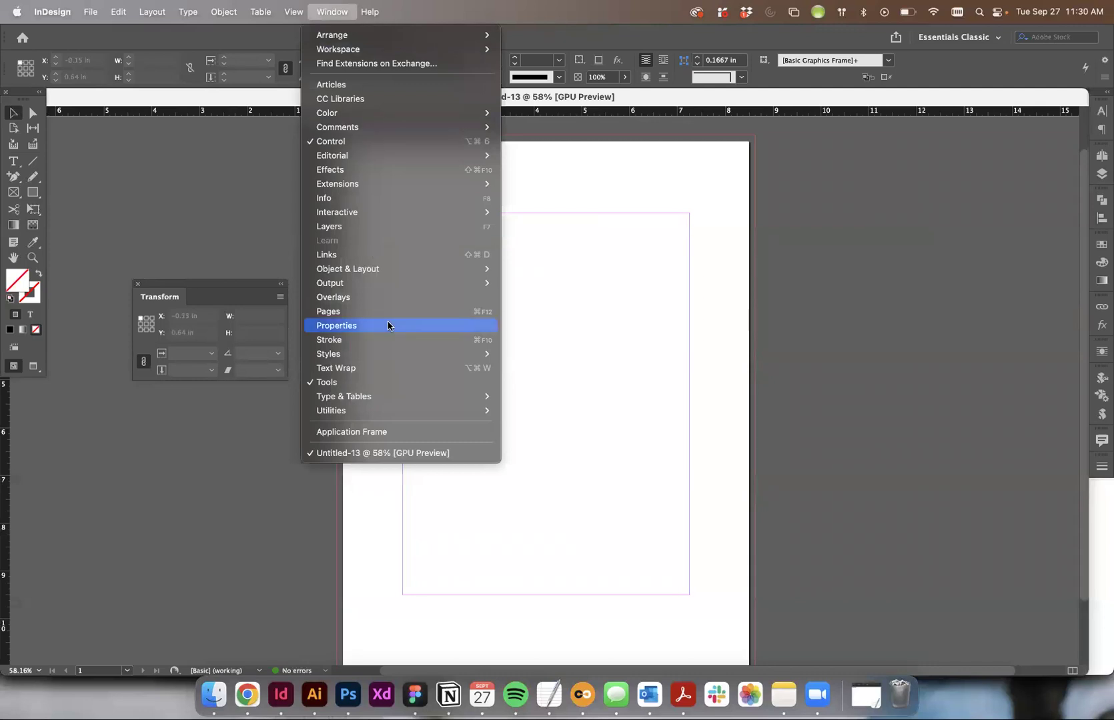
{"action": "mouse_move", "coordinate": [388, 269]}
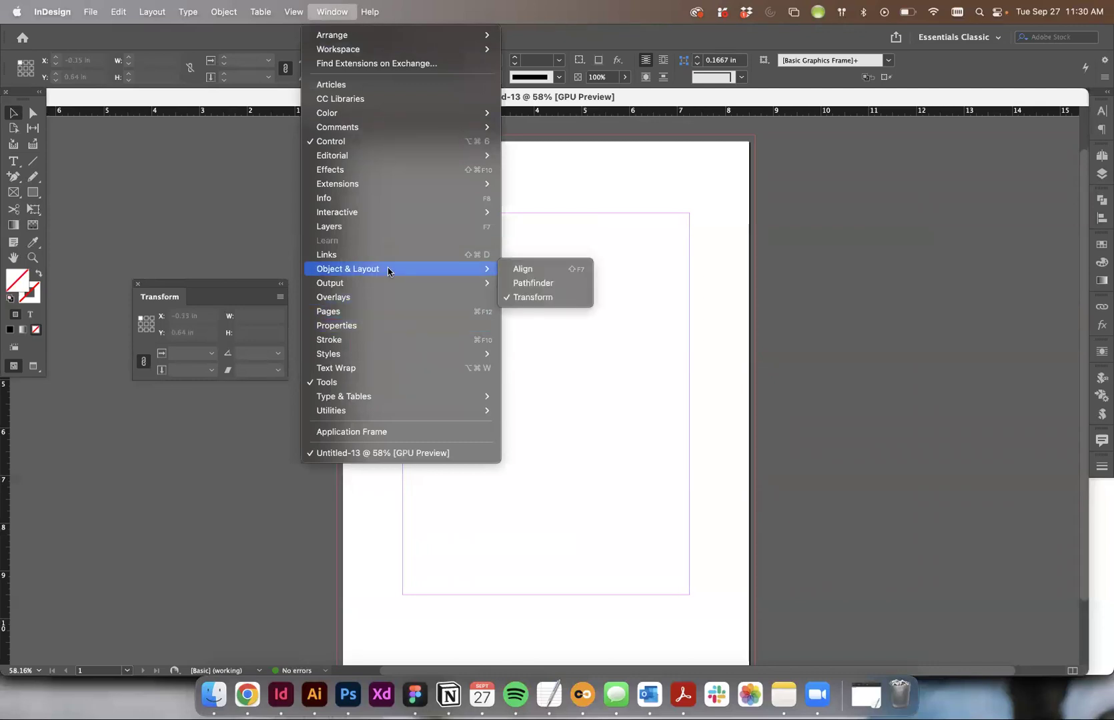
{"action": "left_click", "coordinate": [556, 301]}
{"action": "left_click_drag", "start_coordinate": [170, 288], "coordinate": [897, 162]}
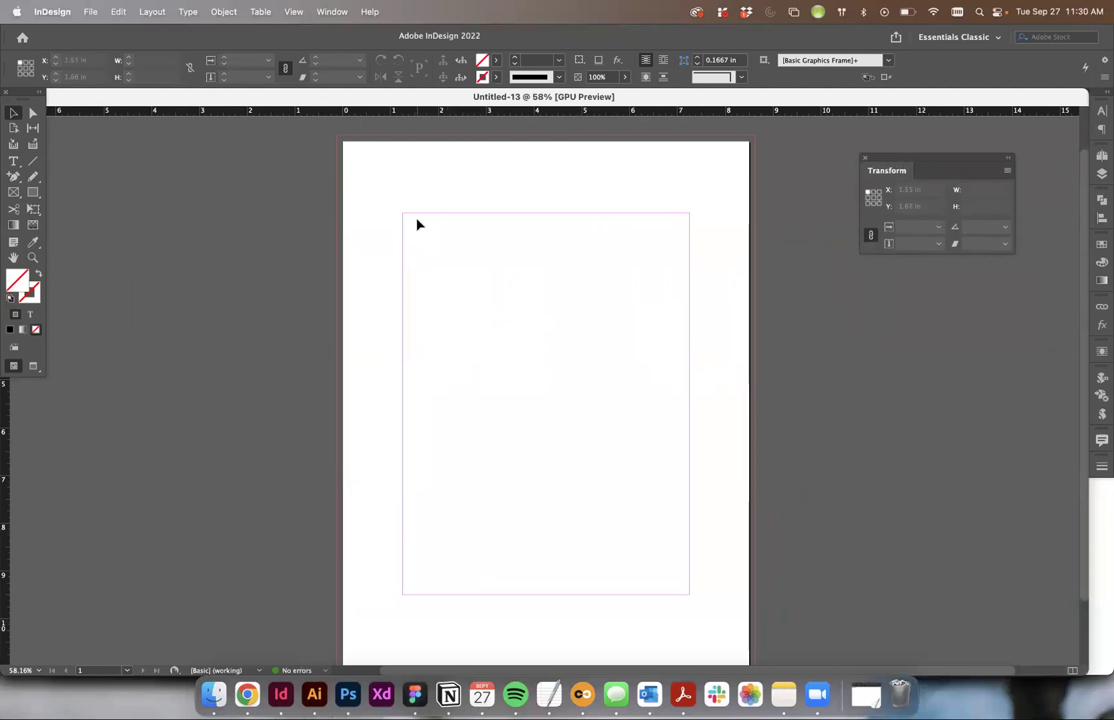
Try a square rectangle frame about 2.32 in wide inside the page's upper-left margin corner and undo it
{"action": "scroll", "coordinate": [410, 245], "scroll_direction": "up", "scroll_amount": 1}
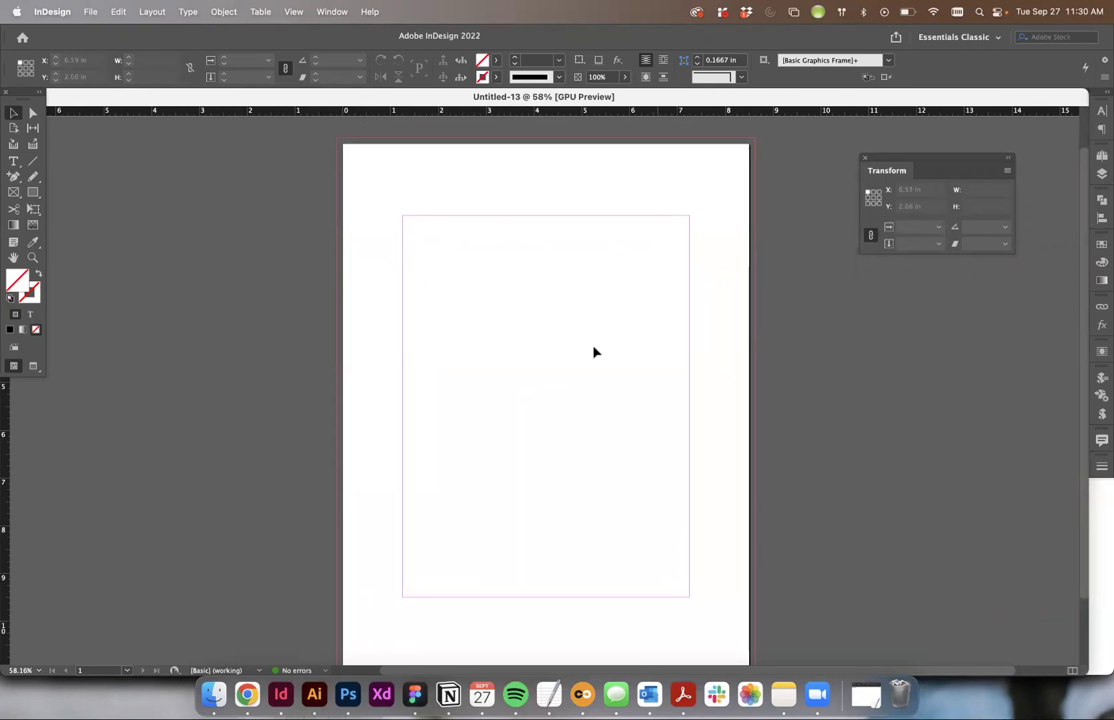
{"action": "left_click", "coordinate": [12, 192]}
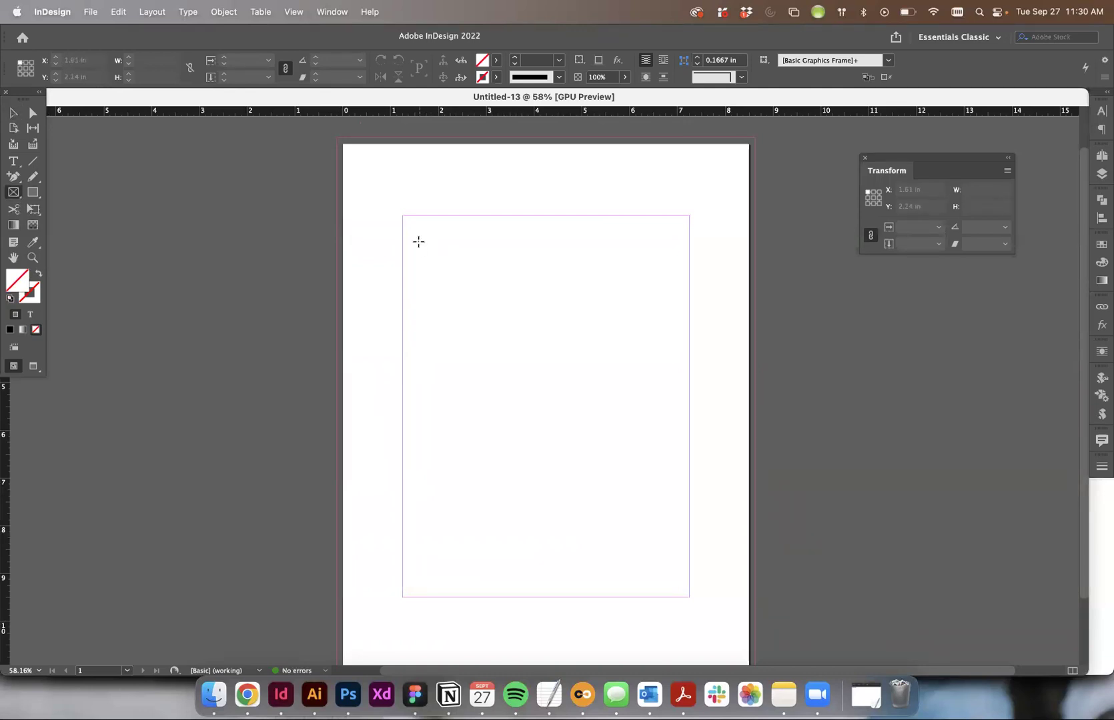
{"action": "left_click_drag", "start_coordinate": [418, 242], "coordinate": [559, 354]}
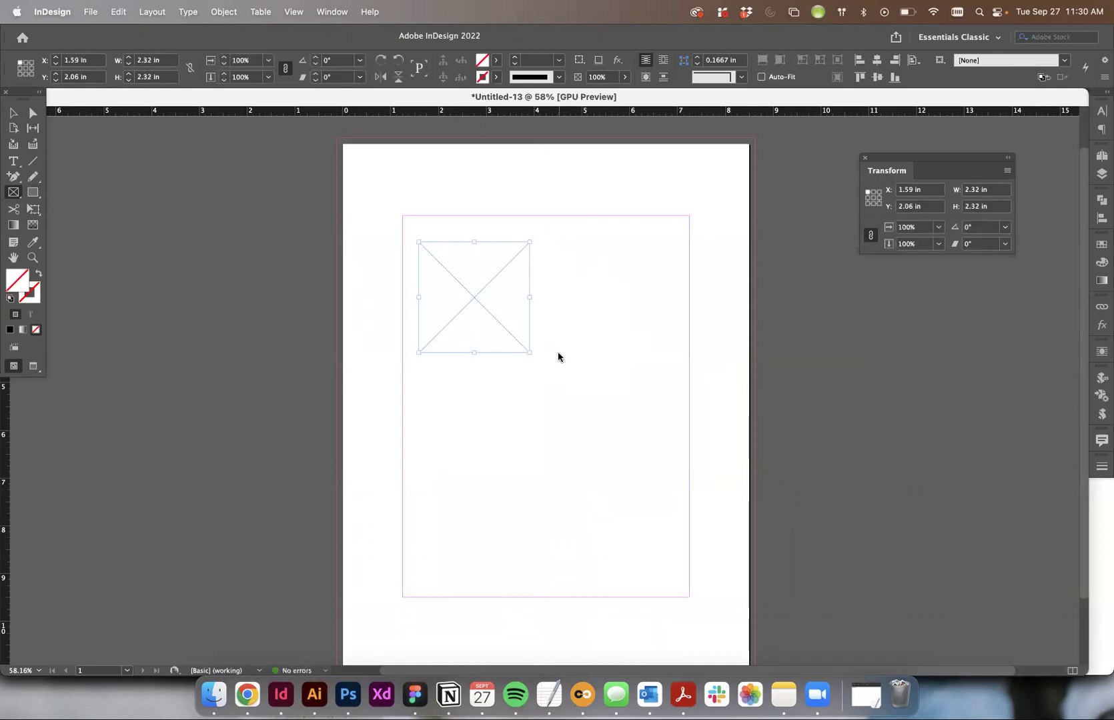
{"action": "key", "text": "super+z"}
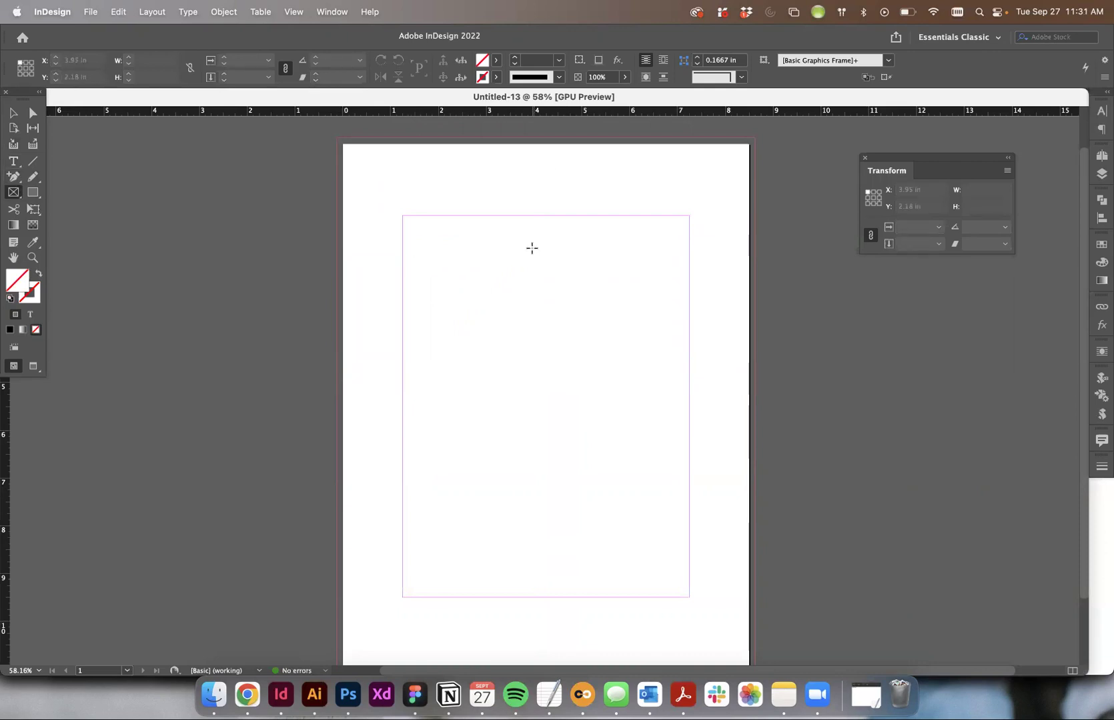
Create a rectangle frame exactly 2 in wide and 2 in high within the page margins
{"action": "left_click", "coordinate": [505, 271]}
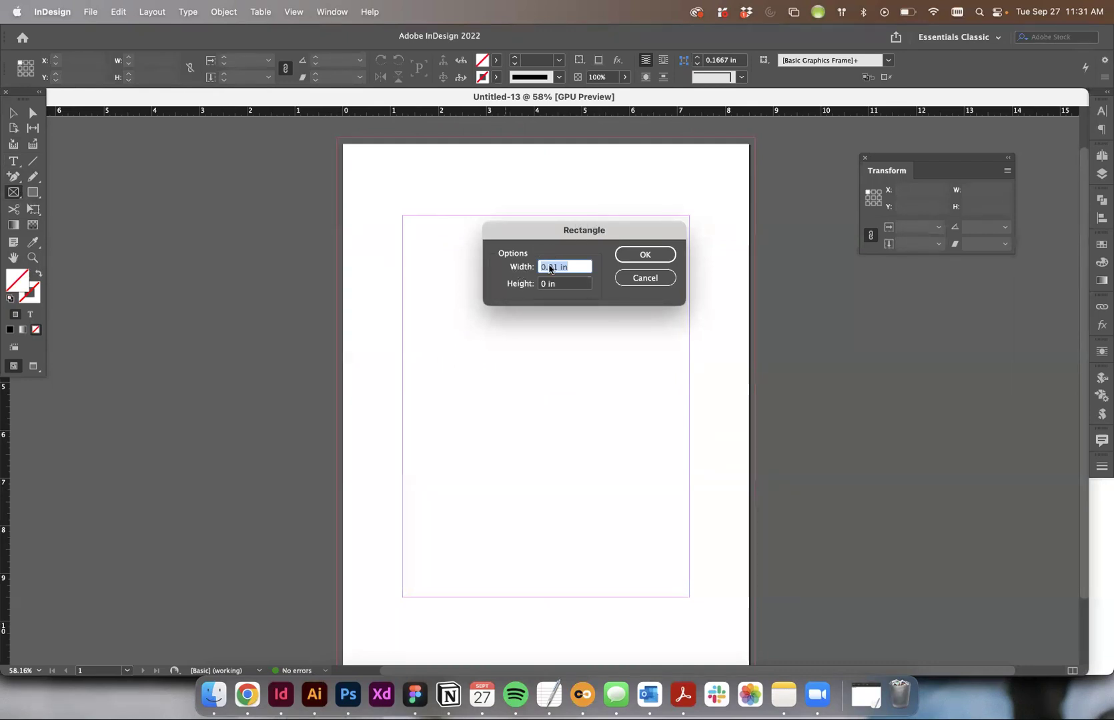
{"action": "type", "text": "2"}
{"action": "key", "text": "Tab"}
{"action": "type", "text": "2"}
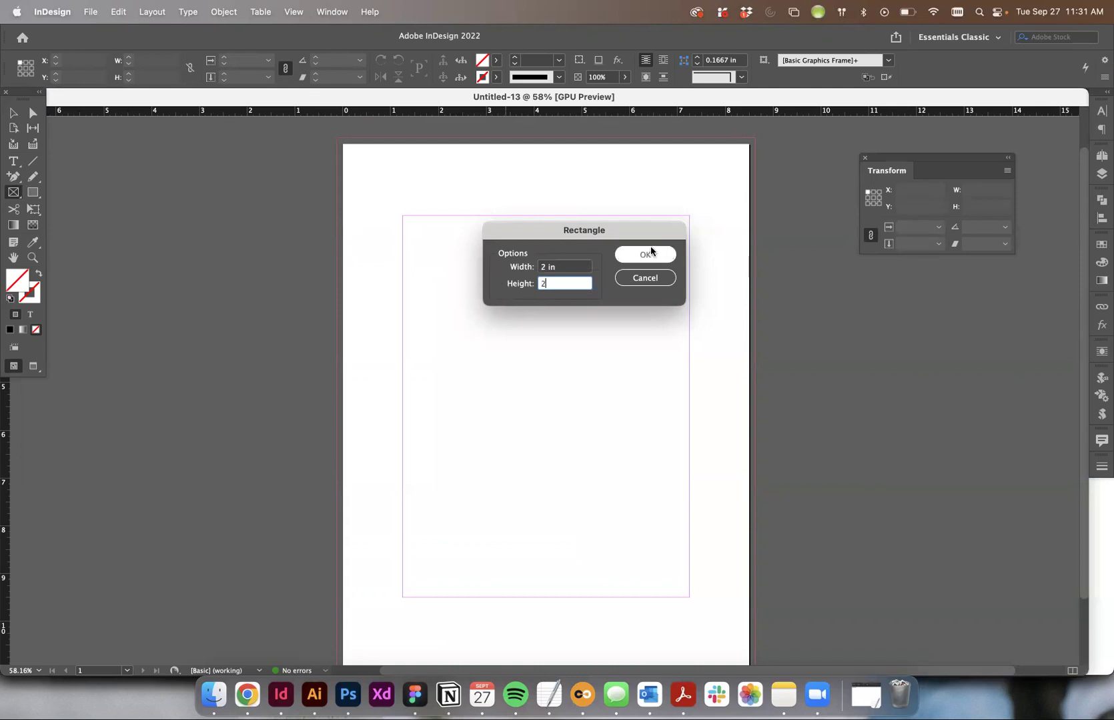
{"action": "left_click", "coordinate": [651, 253]}
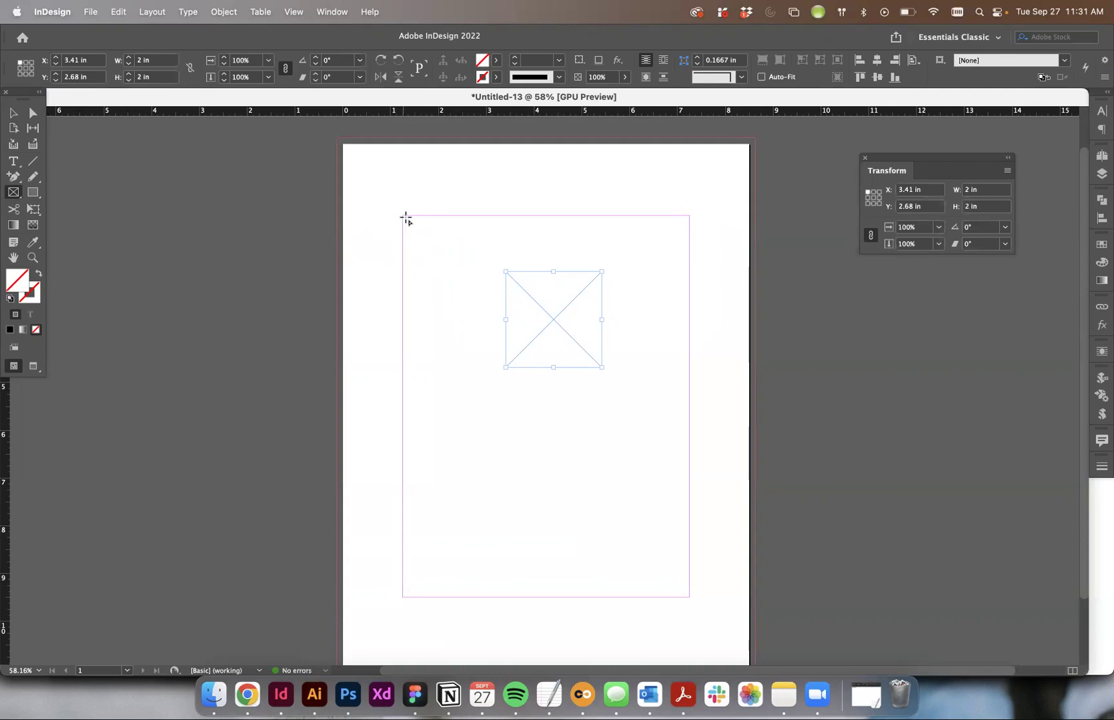
Move the 2 x 2 in frame into the upper-left corner of the margins, at X 1.25 in and Y 1.5 in
{"action": "left_click_drag", "start_coordinate": [533, 319], "coordinate": [449, 276]}
{"action": "key", "text": "super+z"}
{"action": "left_click", "coordinate": [14, 118]}
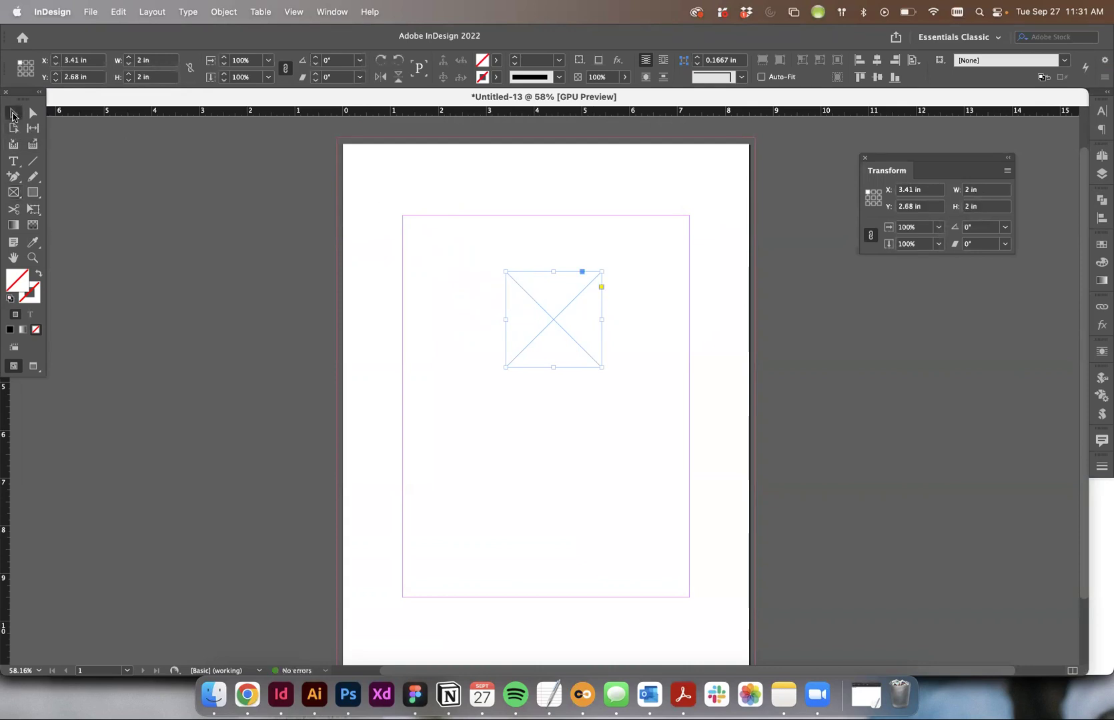
{"action": "left_click_drag", "start_coordinate": [551, 323], "coordinate": [446, 267]}
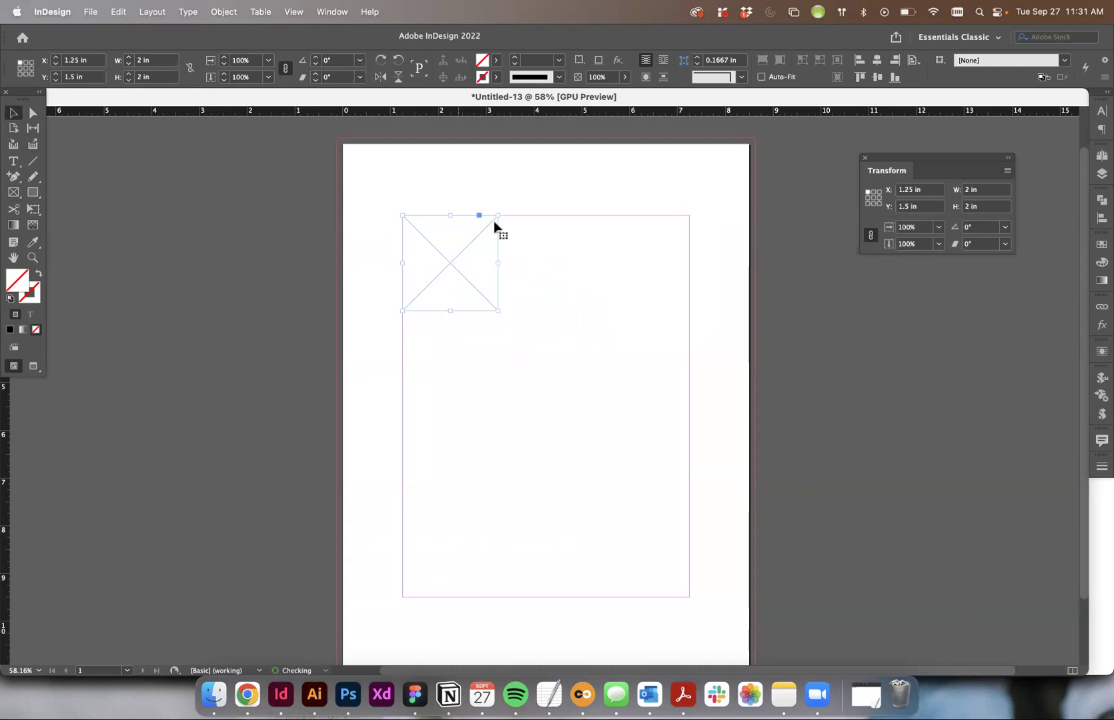
{"action": "scroll", "coordinate": [525, 192], "scroll_direction": "up", "scroll_amount": 1}
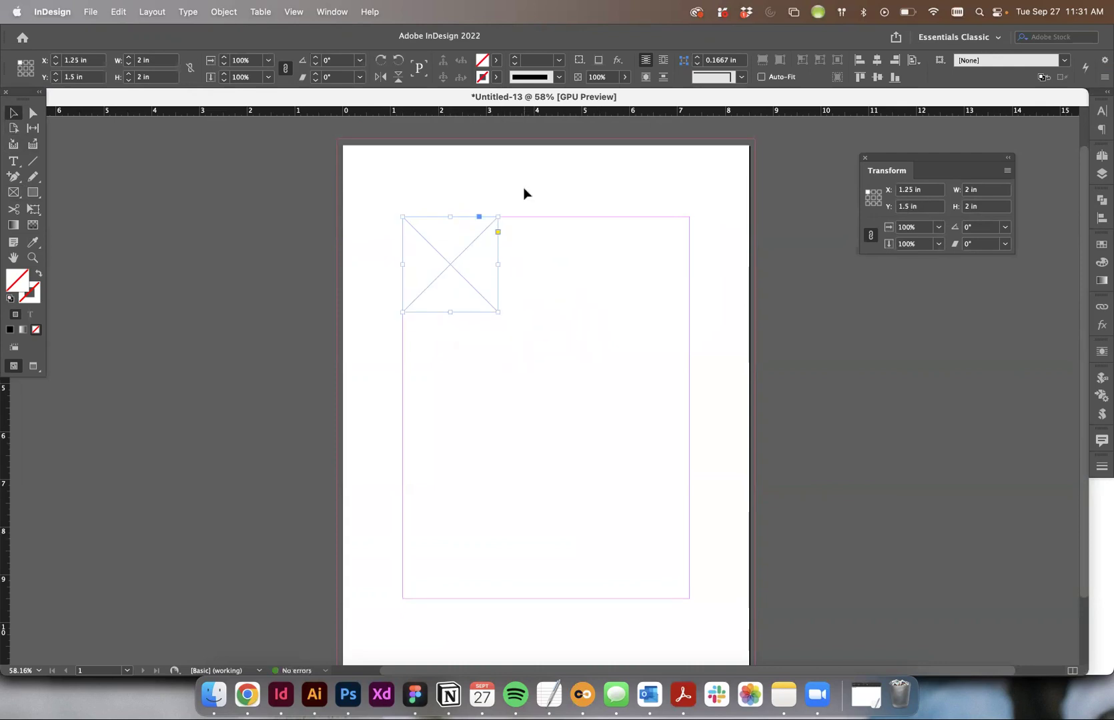
Check that Snap to Guides and Smart Guides are enabled in the grids and guides options
{"action": "left_click", "coordinate": [288, 8]}
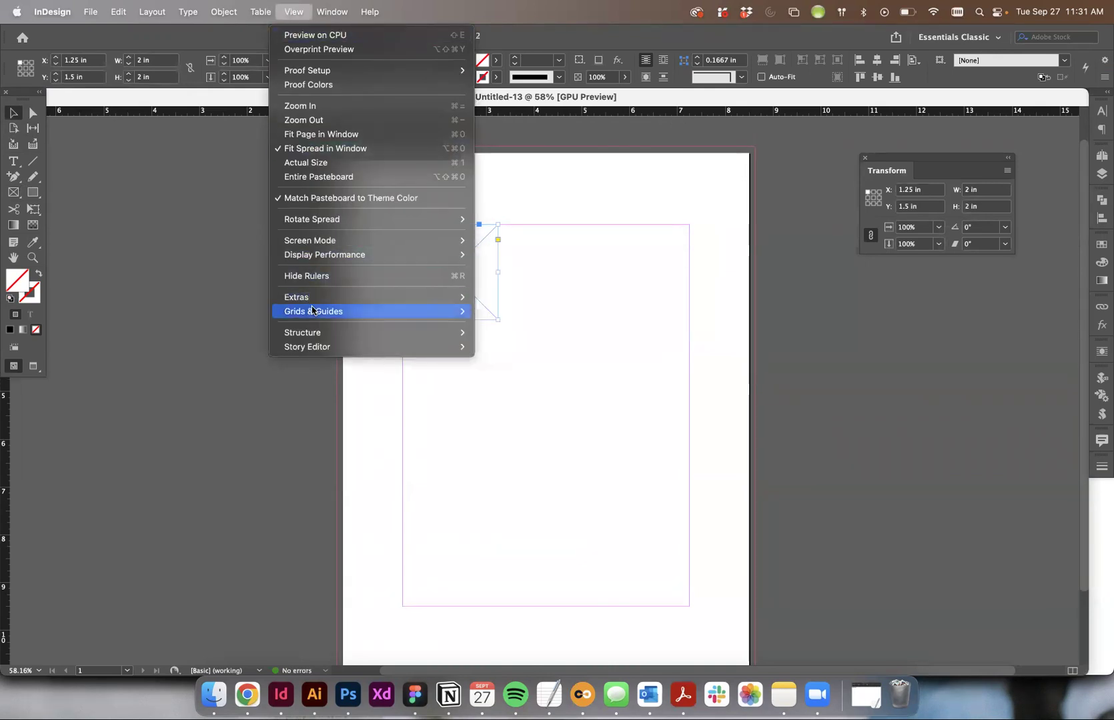
{"action": "mouse_move", "coordinate": [312, 309]}
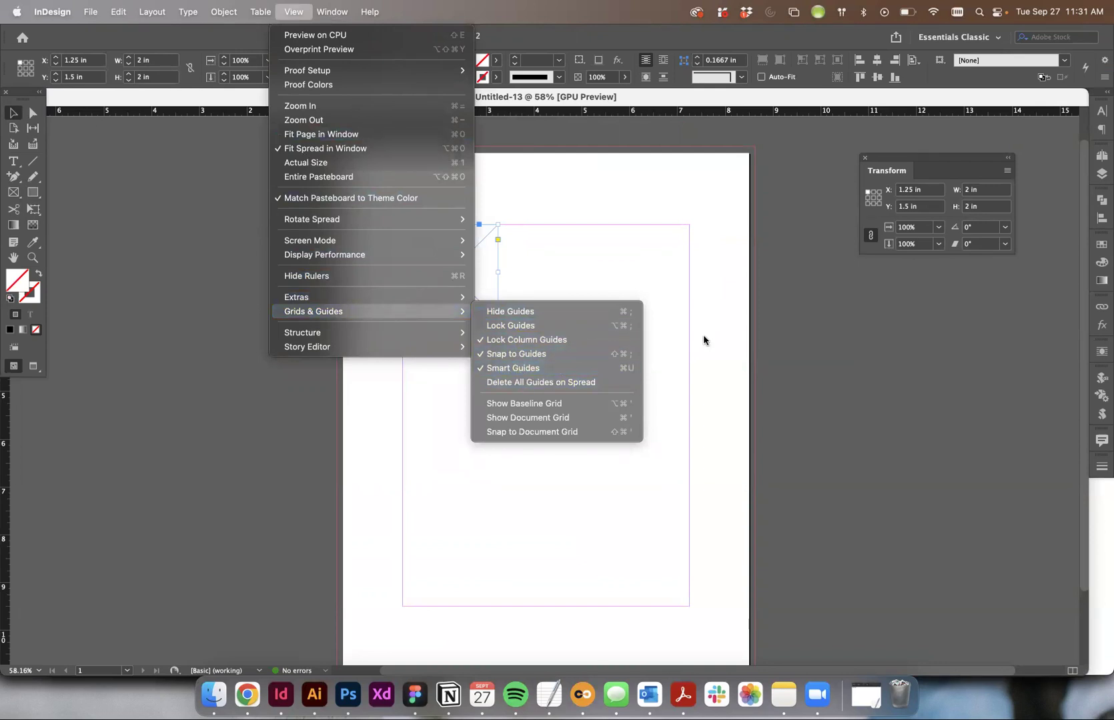
{"action": "left_click", "coordinate": [629, 260]}
{"action": "left_click", "coordinate": [627, 261]}
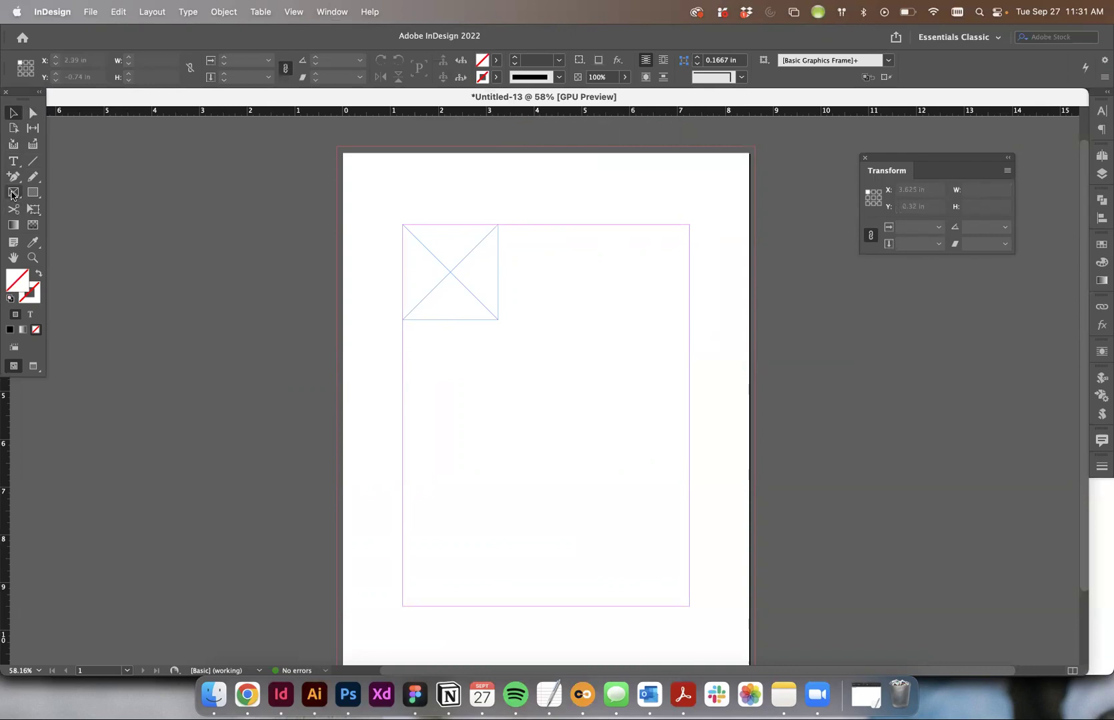
{"action": "scroll", "coordinate": [615, 241], "scroll_direction": "up", "scroll_amount": 1}
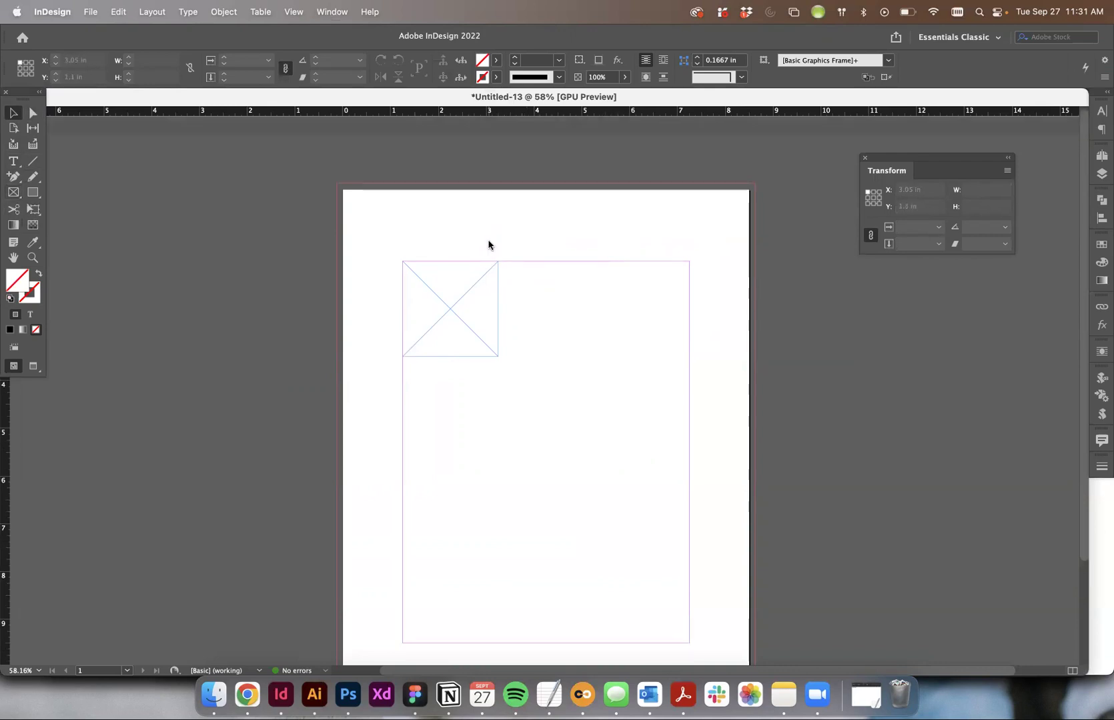
Duplicate the 2 in frame twice to the right, edge to edge, to complete a first row of three frames
{"action": "left_click", "coordinate": [450, 313]}
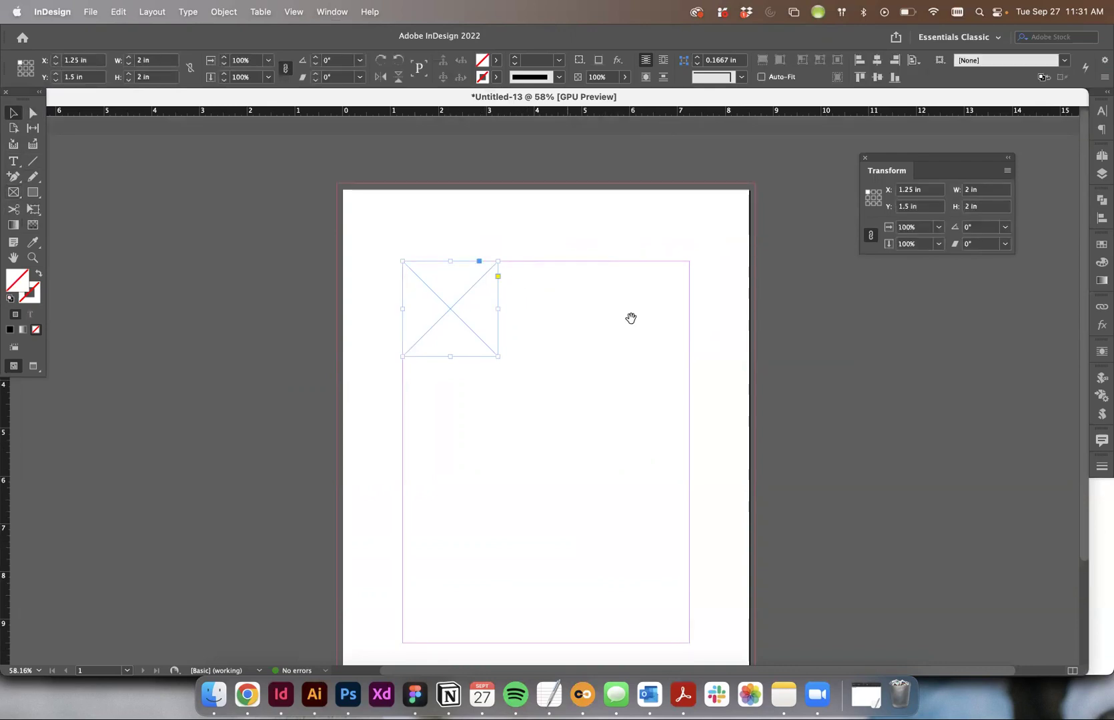
{"action": "left_click_drag", "start_coordinate": [629, 318], "coordinate": [553, 230]}
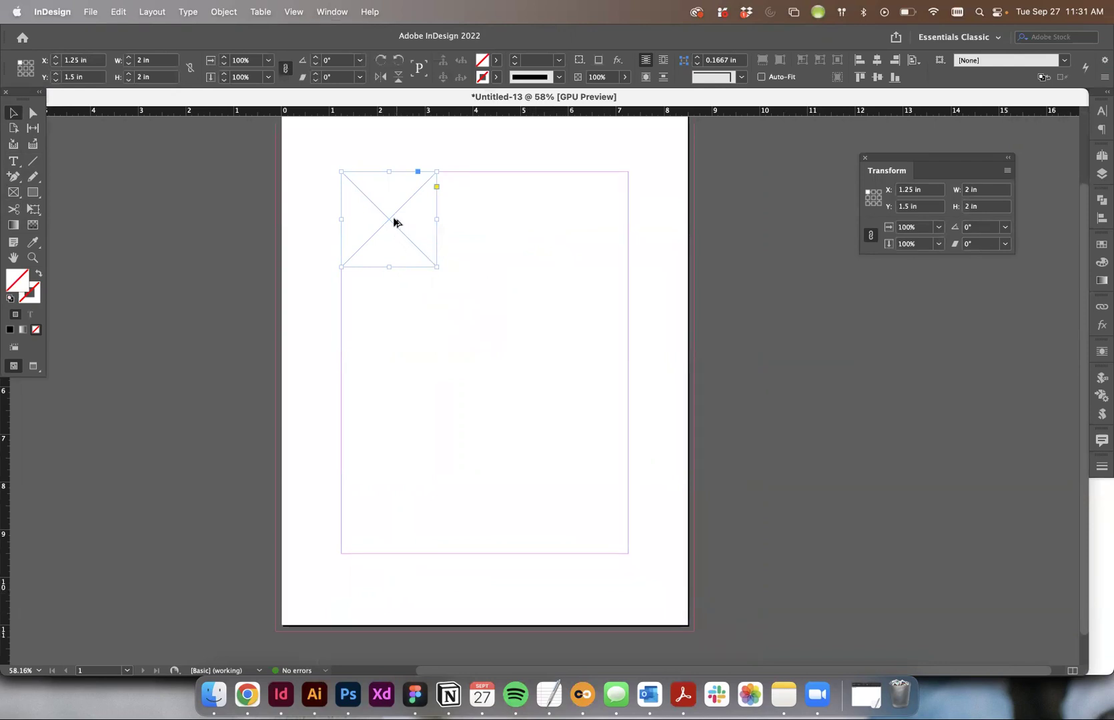
{"action": "left_click_drag", "start_coordinate": [387, 223], "coordinate": [483, 227]}
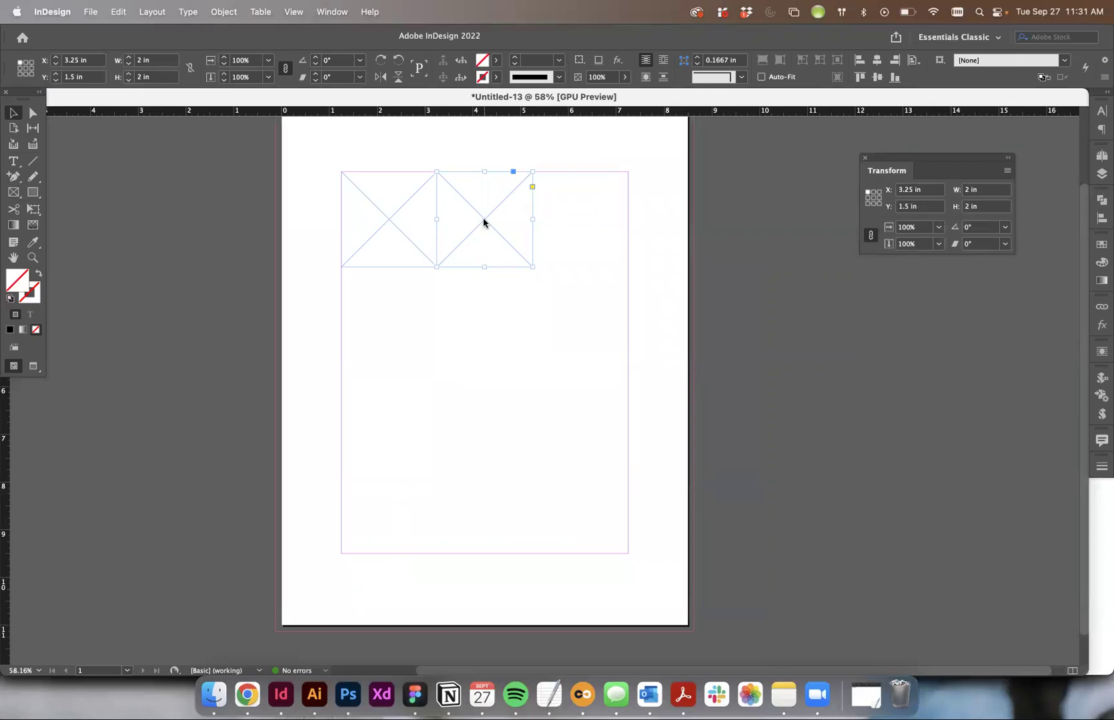
{"action": "left_click_drag", "start_coordinate": [478, 220], "coordinate": [577, 227]}
{"action": "left_click", "coordinate": [678, 229]}
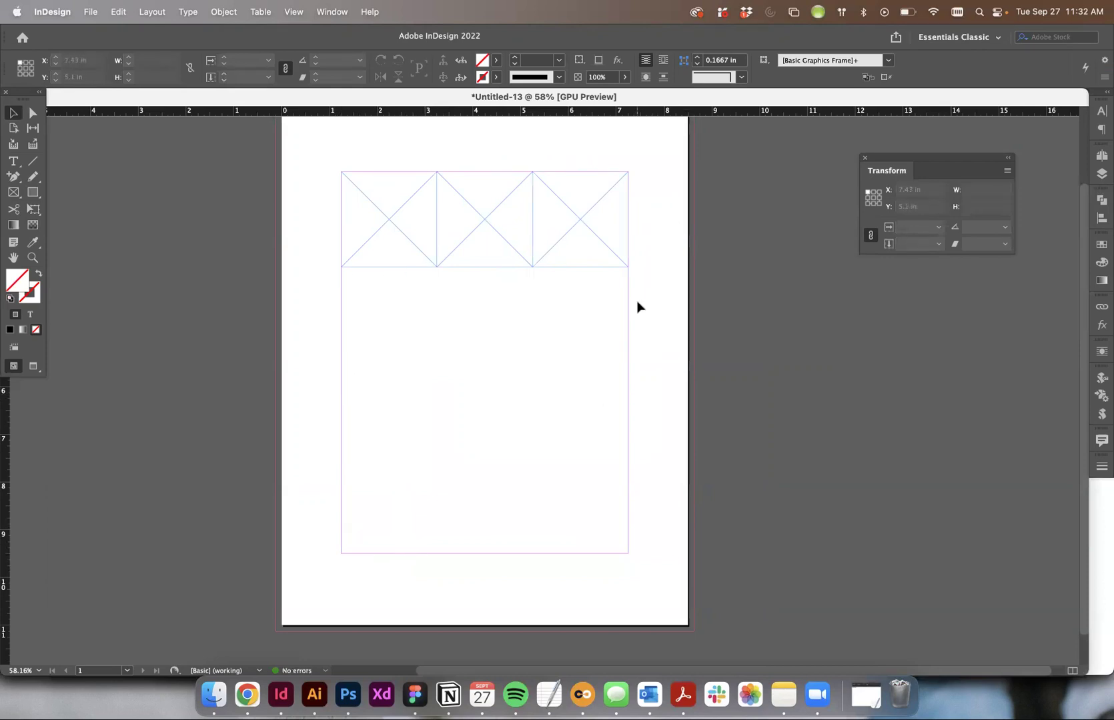
Select all three frames of the first row and duplicate them directly below as a second row
{"action": "left_click", "coordinate": [387, 214]}
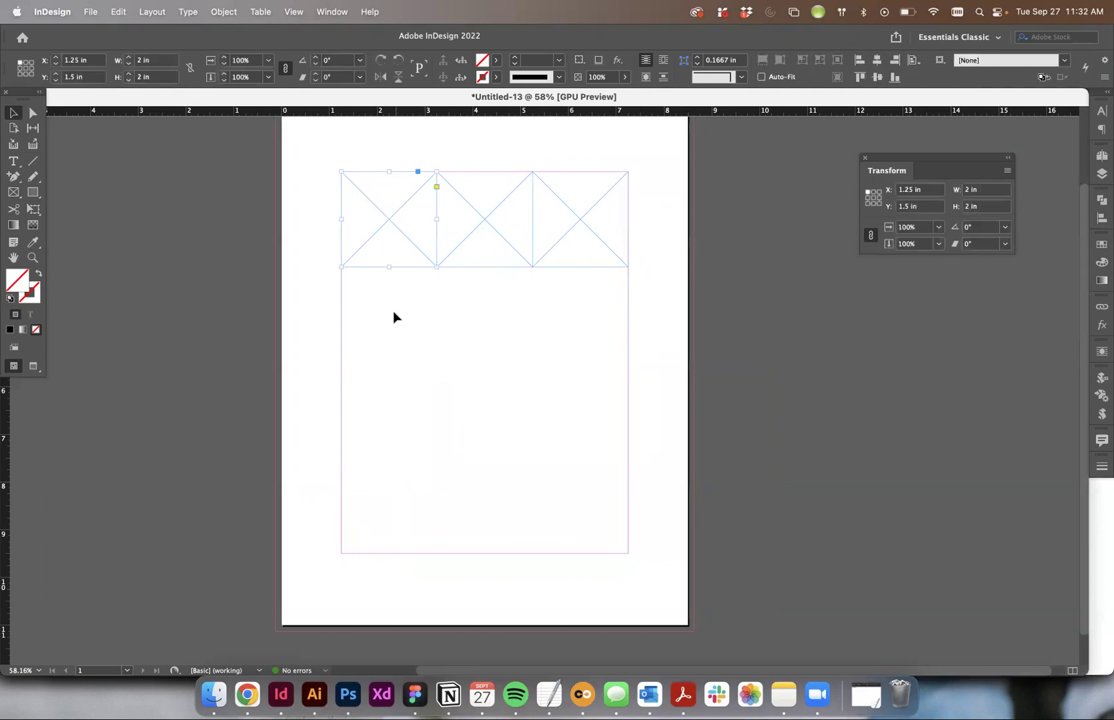
{"action": "left_click", "coordinate": [608, 317]}
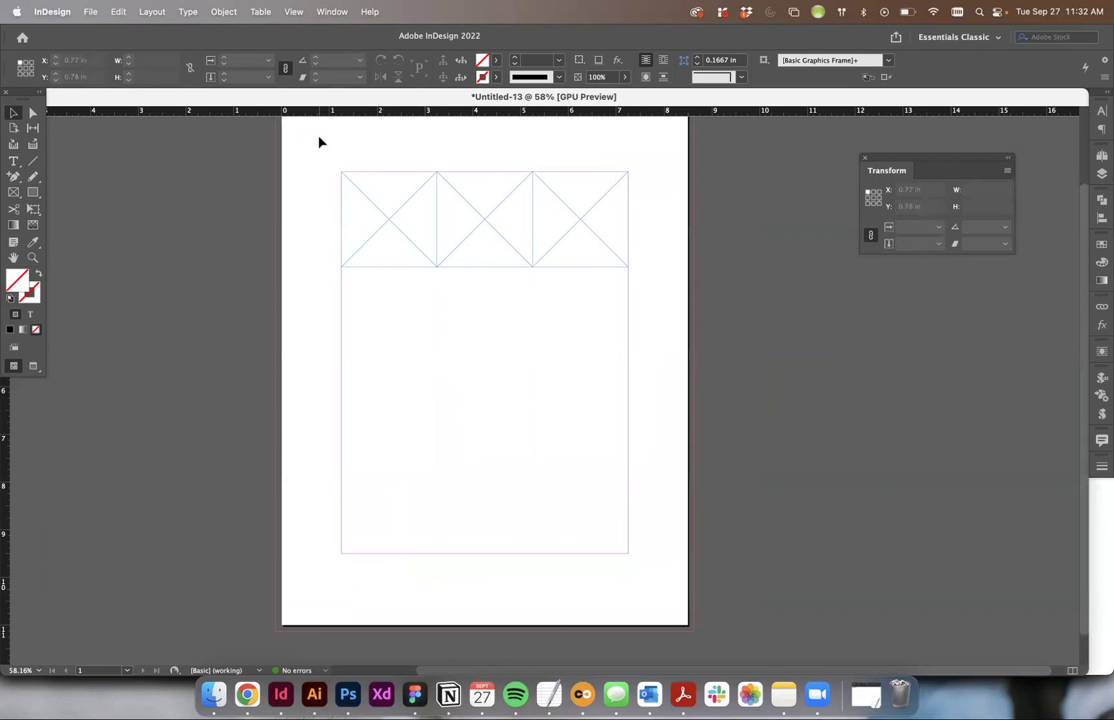
{"action": "left_click_drag", "start_coordinate": [321, 138], "coordinate": [650, 296]}
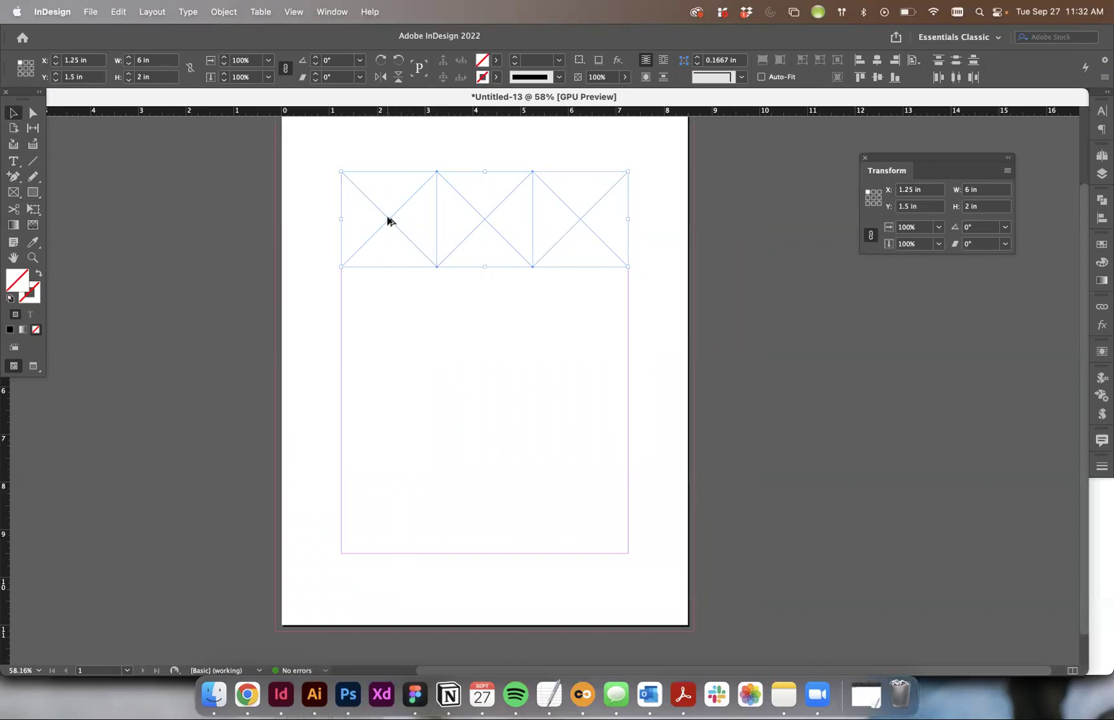
{"action": "left_click_drag", "start_coordinate": [389, 221], "coordinate": [385, 316]}
Duplicate the frames down the page to fill the margins with four rows of three frames
{"action": "key", "text": "super+0"}
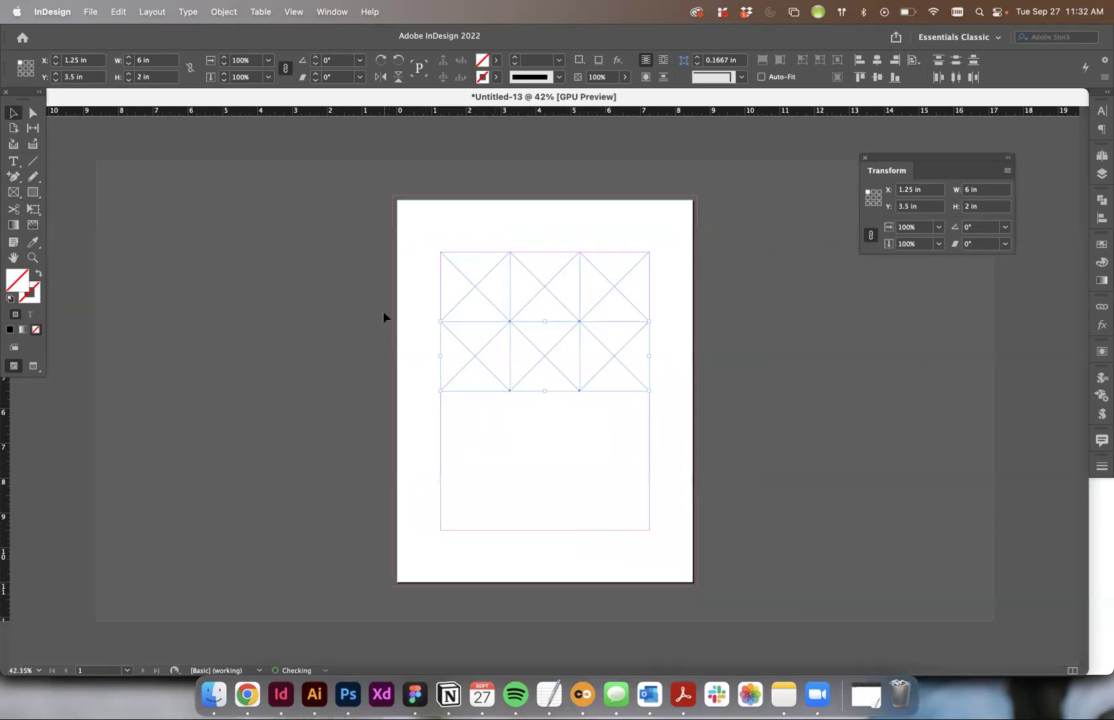
{"action": "key", "text": "super+equal"}
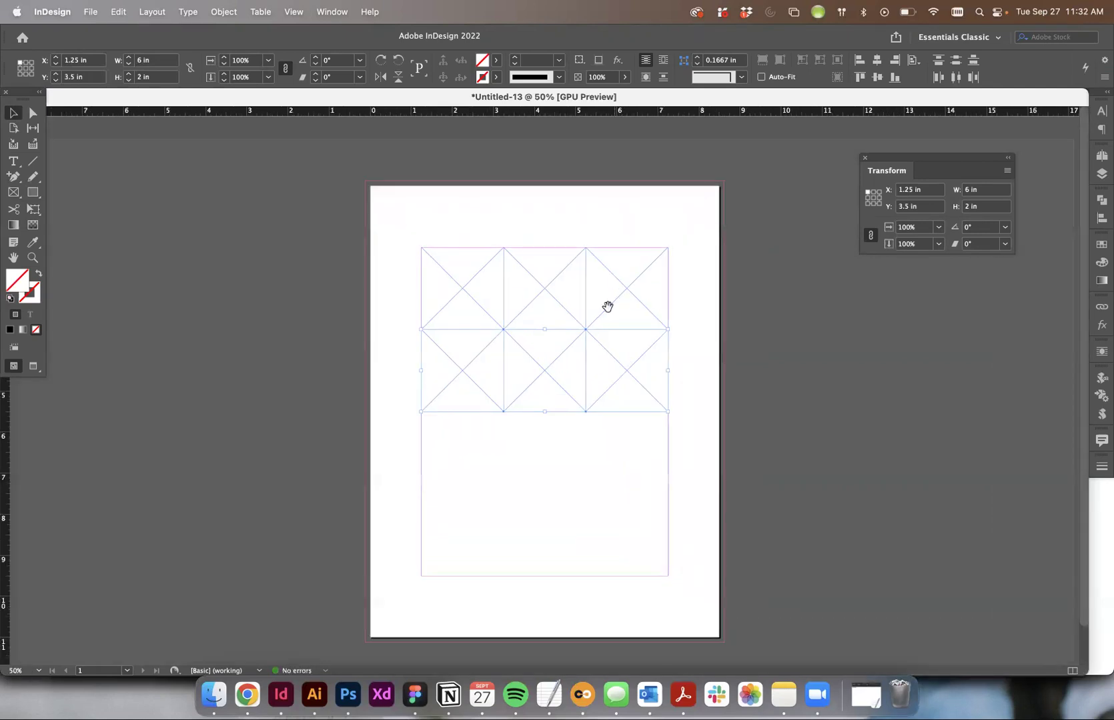
{"action": "scroll", "coordinate": [562, 269], "scroll_direction": "down", "scroll_amount": 2}
{"action": "key", "text": "super+equal"}
{"action": "scroll", "coordinate": [562, 269], "scroll_direction": "right", "scroll_amount": 2}
{"action": "scroll", "coordinate": [435, 219], "scroll_direction": "down", "scroll_amount": 2}
{"action": "left_click_drag", "start_coordinate": [432, 308], "coordinate": [450, 552]}
{"action": "left_click", "coordinate": [679, 462]}
{"action": "scroll", "coordinate": [641, 334], "scroll_direction": "up", "scroll_amount": 1}
{"action": "scroll", "coordinate": [641, 334], "scroll_direction": "left", "scroll_amount": 1}
{"action": "scroll", "coordinate": [641, 334], "scroll_direction": "down", "scroll_amount": 1}
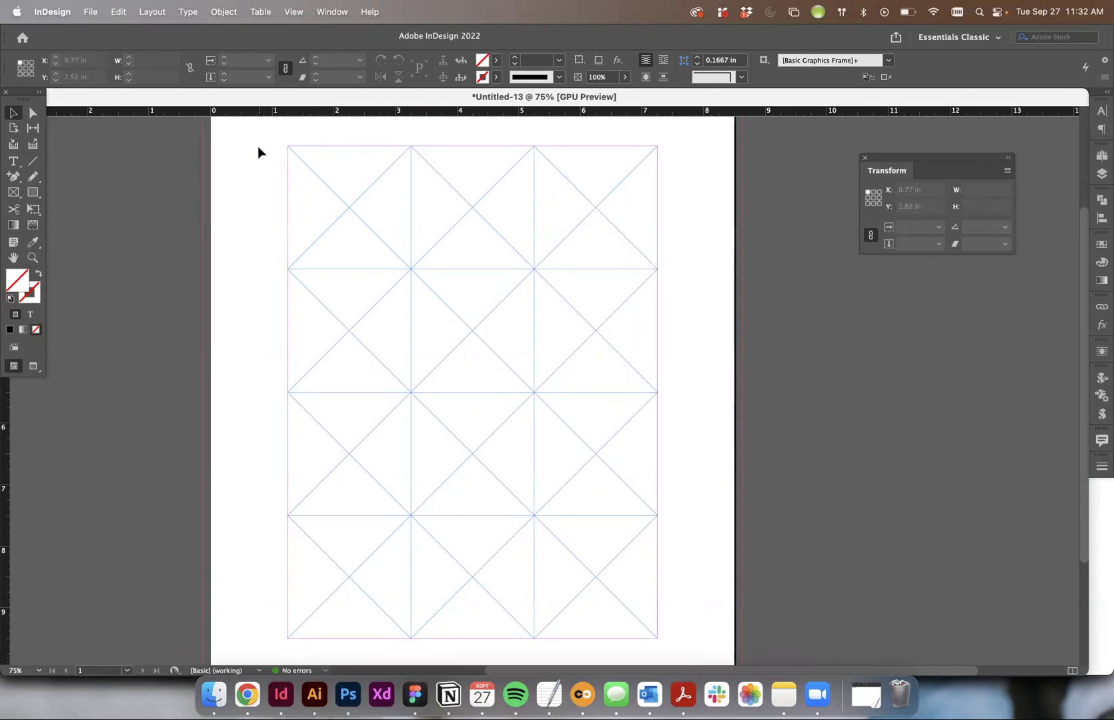
{"action": "scroll", "coordinate": [334, 202], "scroll_direction": "down", "scroll_amount": 1}
{"action": "left_click", "coordinate": [333, 201]}
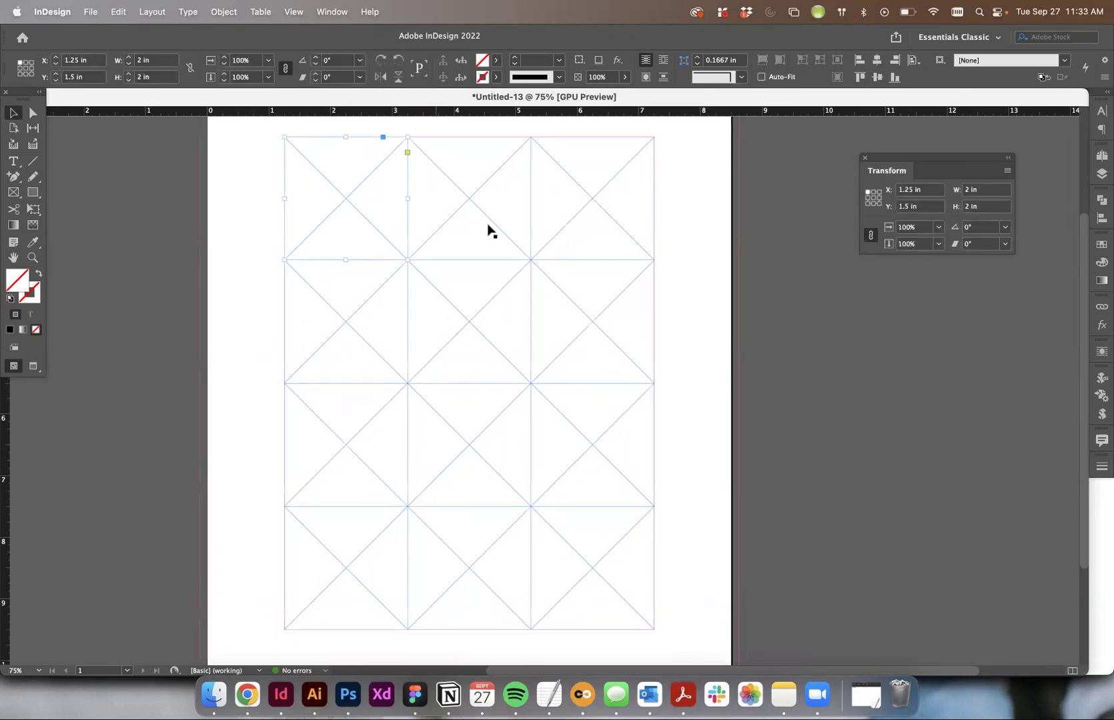
{"action": "left_click", "coordinate": [790, 252]}
{"action": "scroll", "coordinate": [351, 204], "scroll_direction": "up", "scroll_amount": 1}
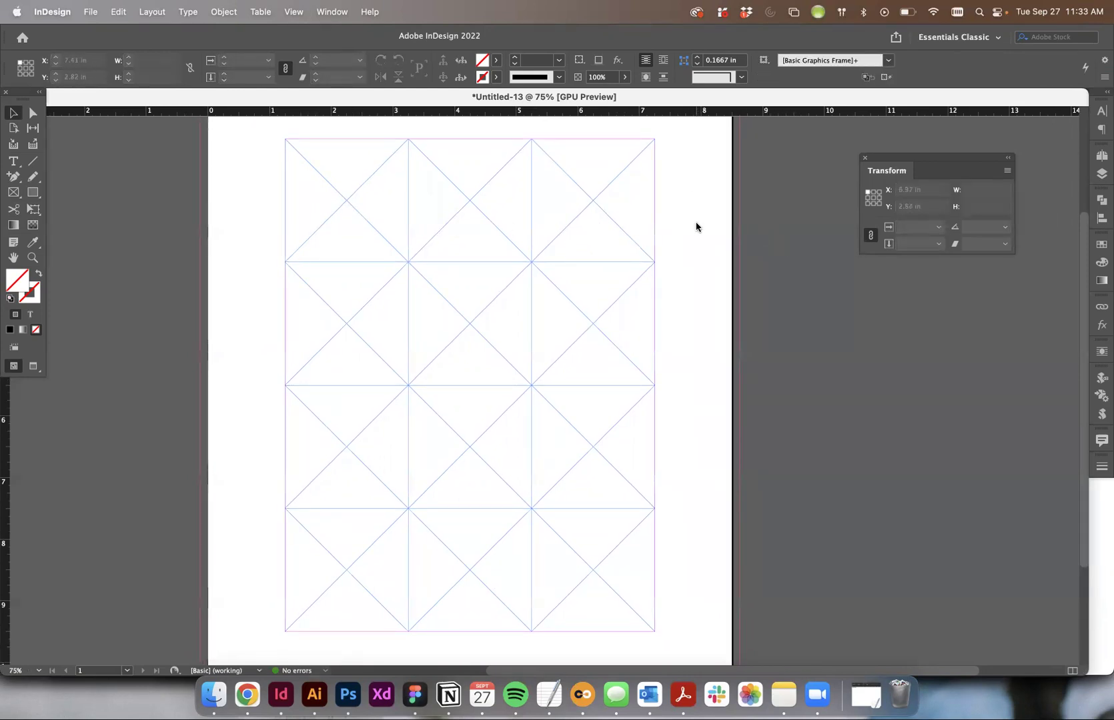
{"action": "scroll", "coordinate": [697, 226], "scroll_direction": "up", "scroll_amount": 1}
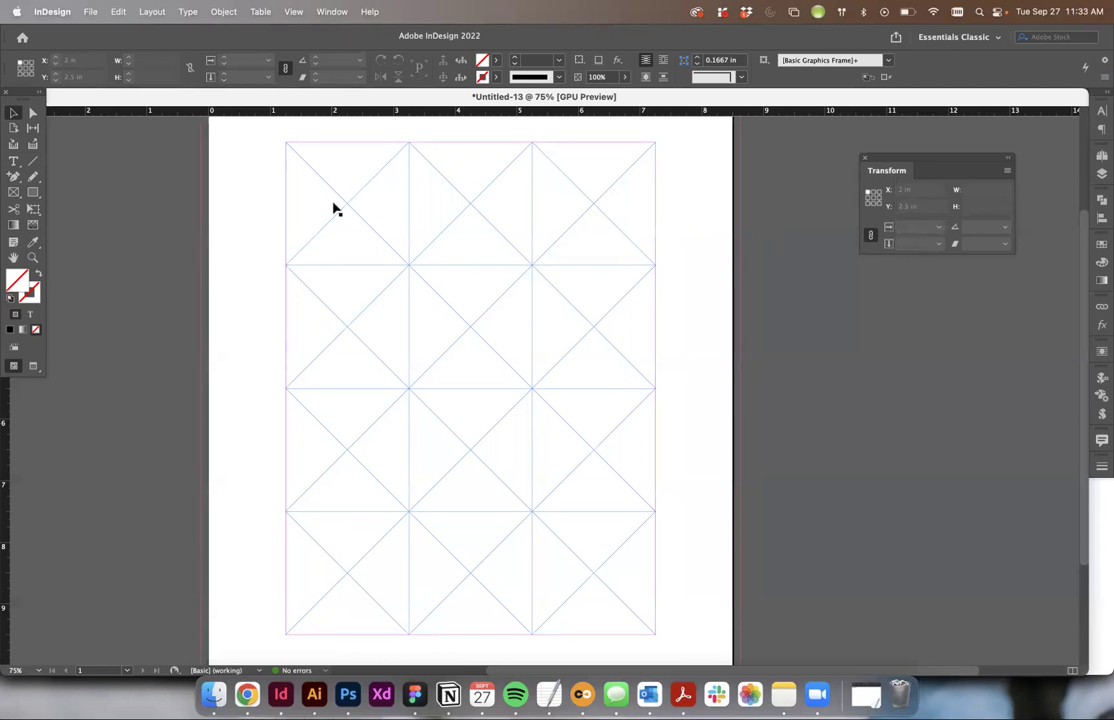
Switch to Chrome and reread the assignment brief for the type category required in the first row
{"action": "left_click", "coordinate": [247, 694]}
{"action": "scroll", "coordinate": [699, 447], "scroll_direction": "up", "scroll_amount": 5}
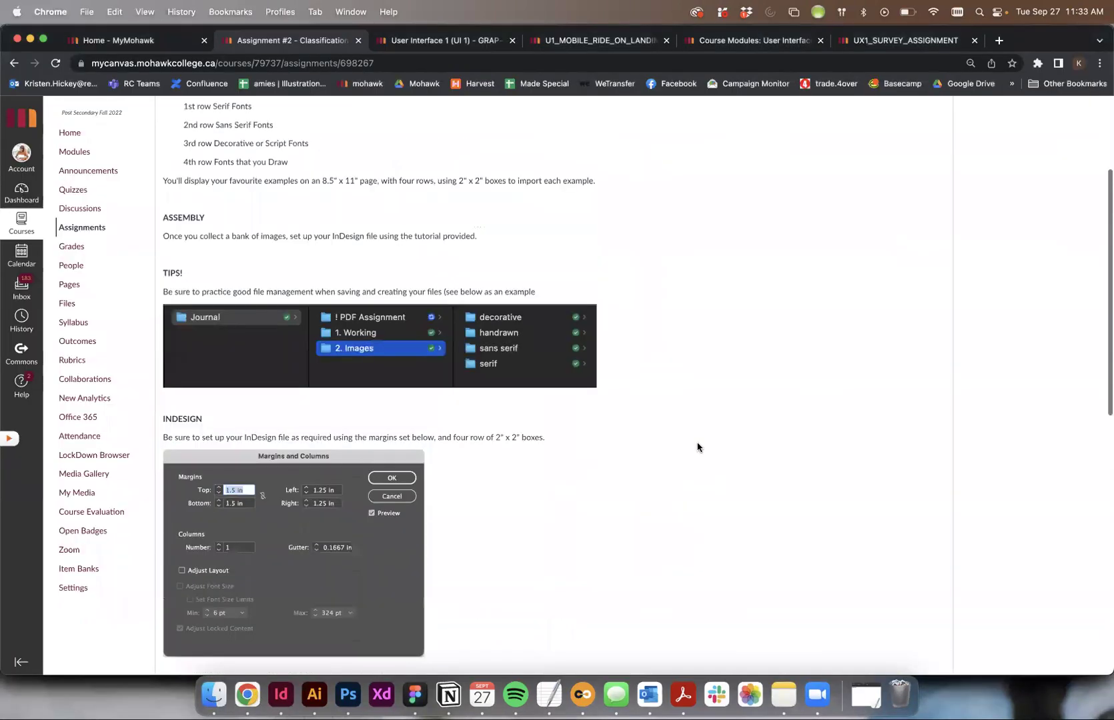
{"action": "scroll", "coordinate": [699, 447], "scroll_direction": "up", "scroll_amount": 3}
{"action": "left_click_drag", "start_coordinate": [188, 218], "coordinate": [248, 223]}
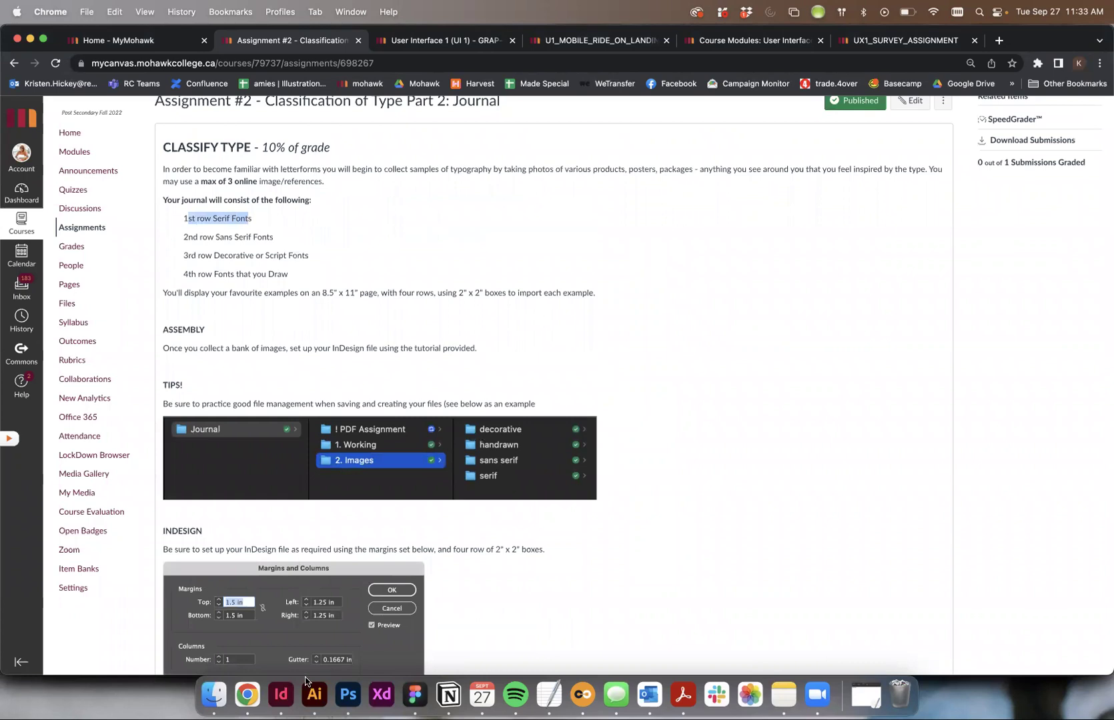
Back in InDesign, start placing an image into the first frame of the top row and browse to the Journal project's "2. Images" folder
{"action": "left_click", "coordinate": [280, 694]}
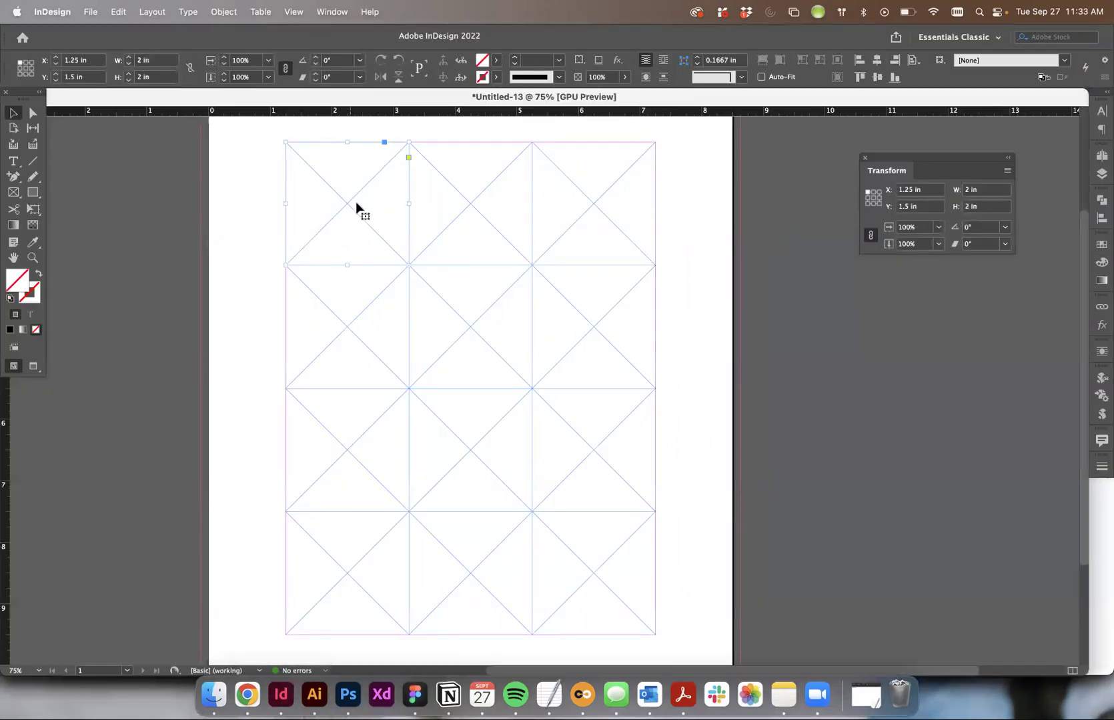
{"action": "left_click", "coordinate": [90, 11]}
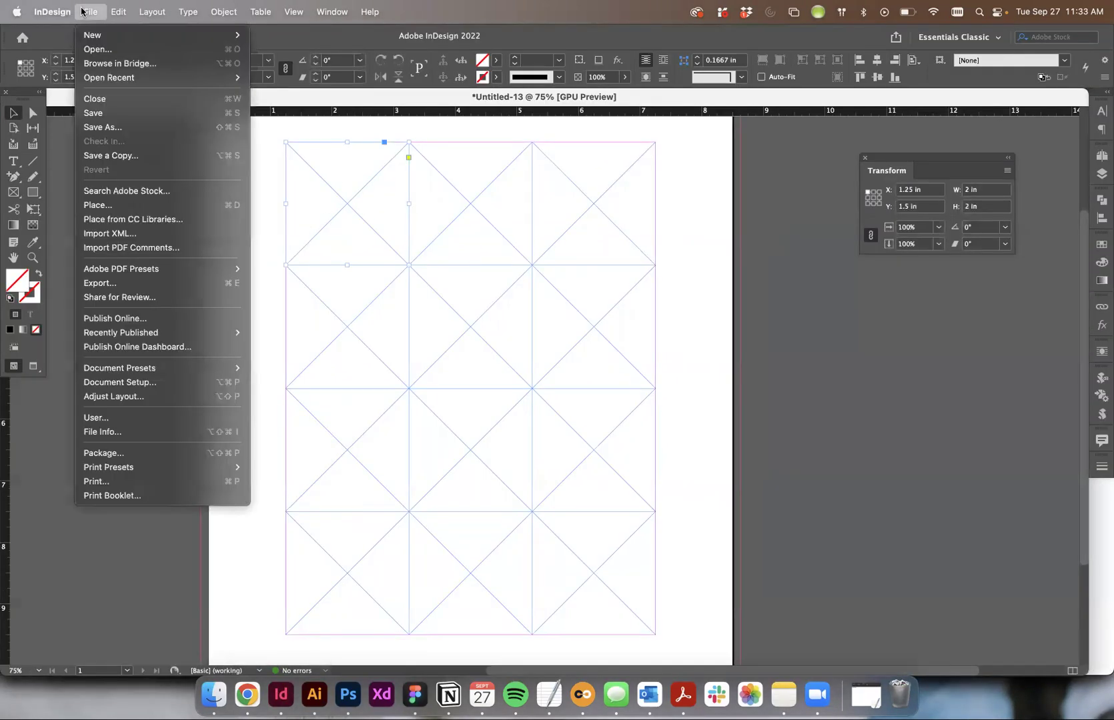
{"action": "left_click", "coordinate": [110, 209]}
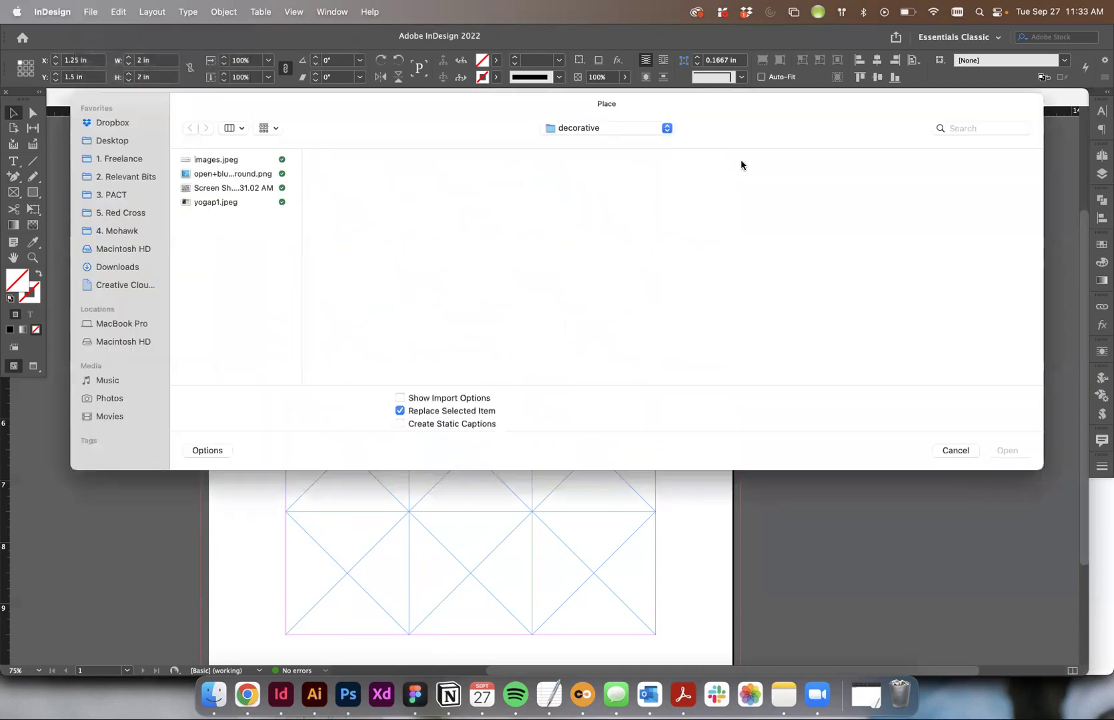
{"action": "left_click", "coordinate": [665, 132]}
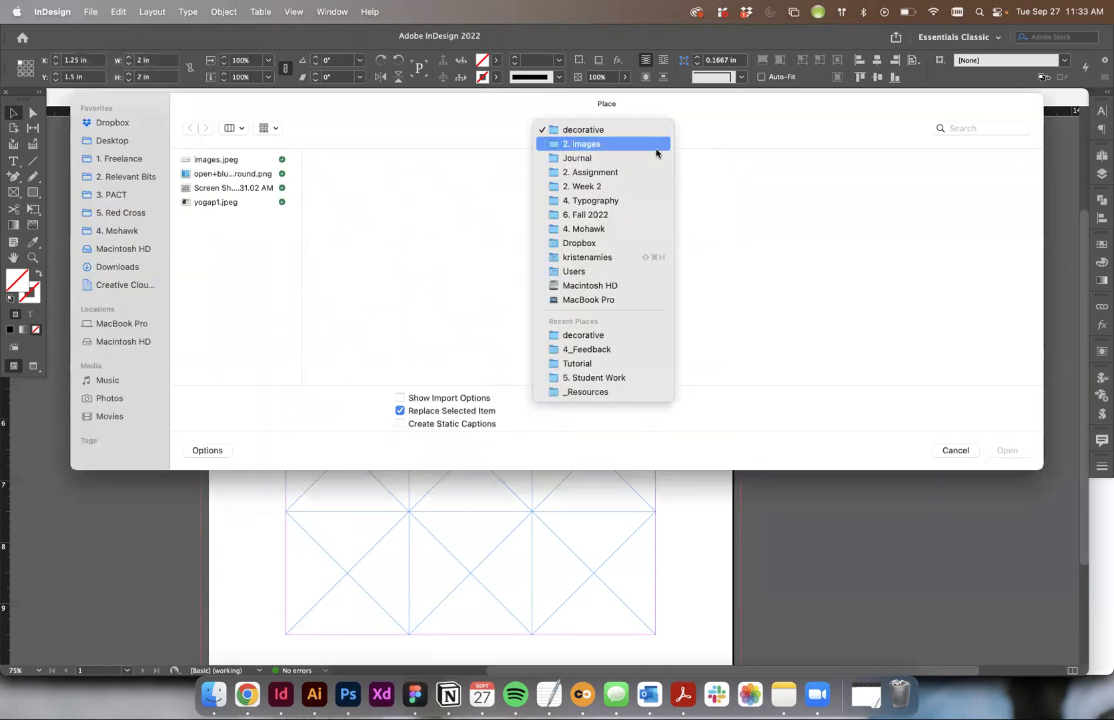
{"action": "left_click", "coordinate": [651, 144]}
{"action": "left_click", "coordinate": [650, 128]}
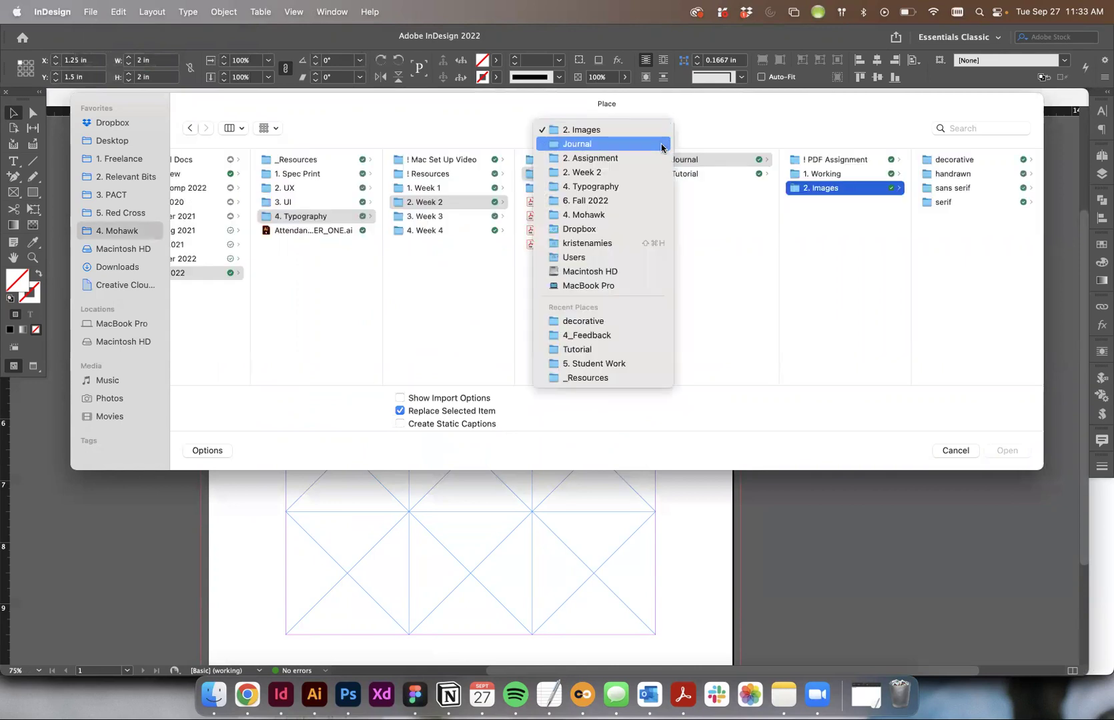
{"action": "left_click", "coordinate": [653, 142]}
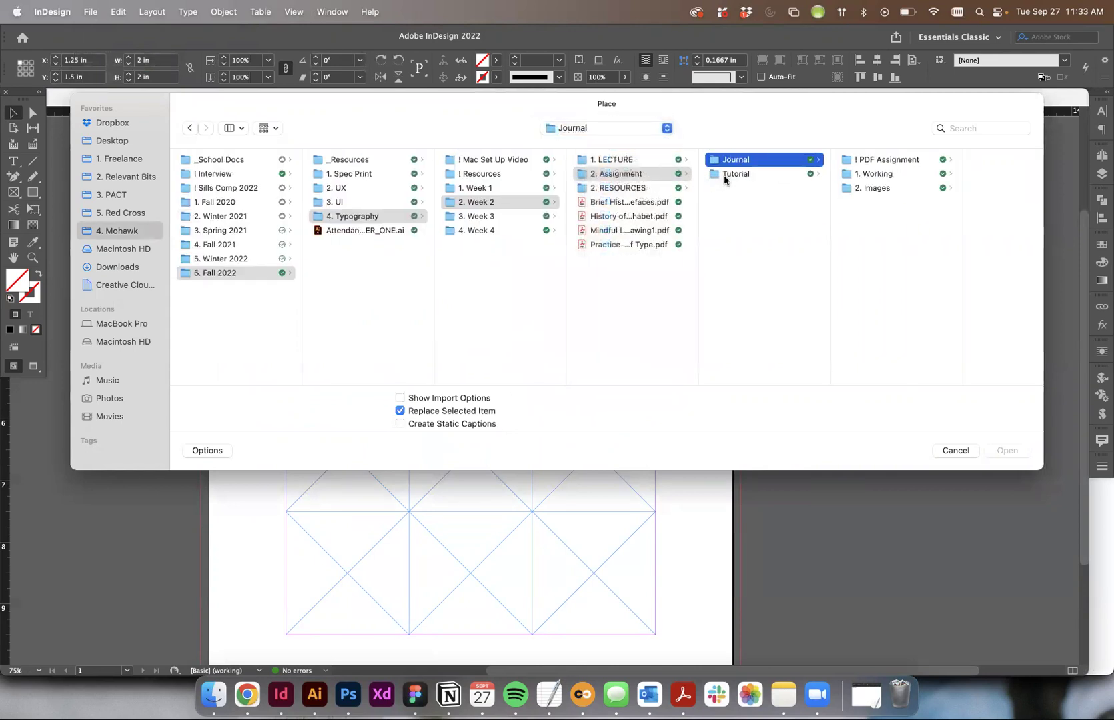
{"action": "left_click", "coordinate": [861, 174]}
{"action": "left_click", "coordinate": [837, 188]}
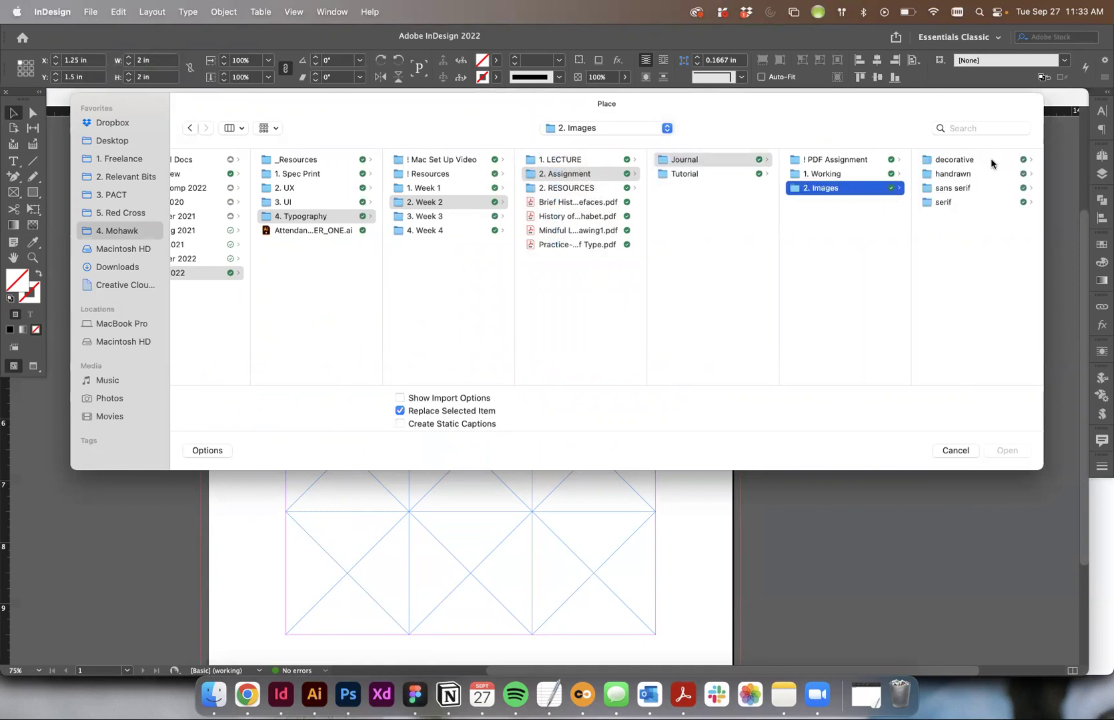
Place "Screen Shot 2022-09-26 at 10.31.21 AM" from the serif folder into the selected first frame
{"action": "left_click", "coordinate": [991, 160]}
{"action": "left_click", "coordinate": [829, 203]}
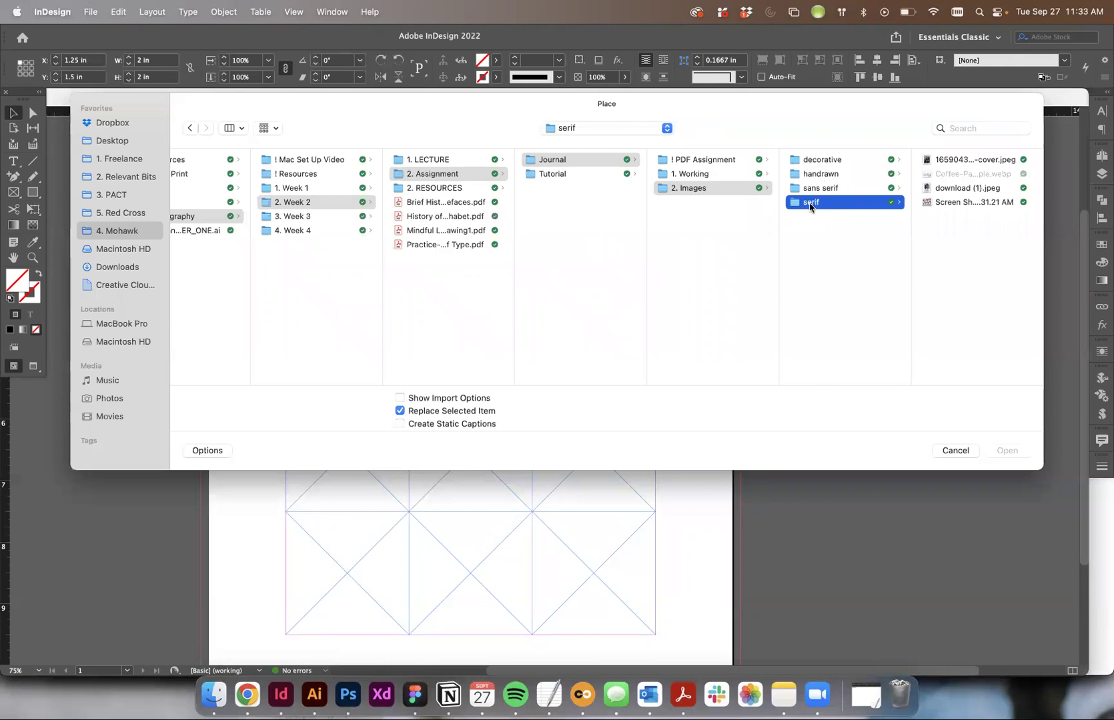
{"action": "left_click", "coordinate": [986, 203]}
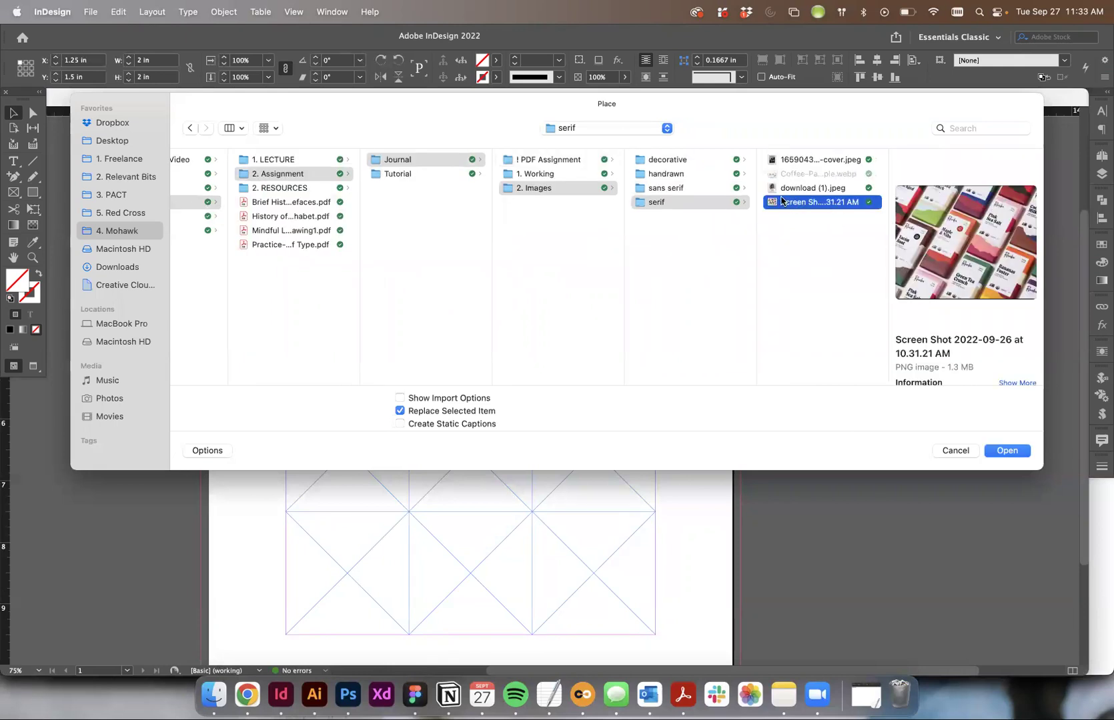
{"action": "left_click", "coordinate": [1004, 451]}
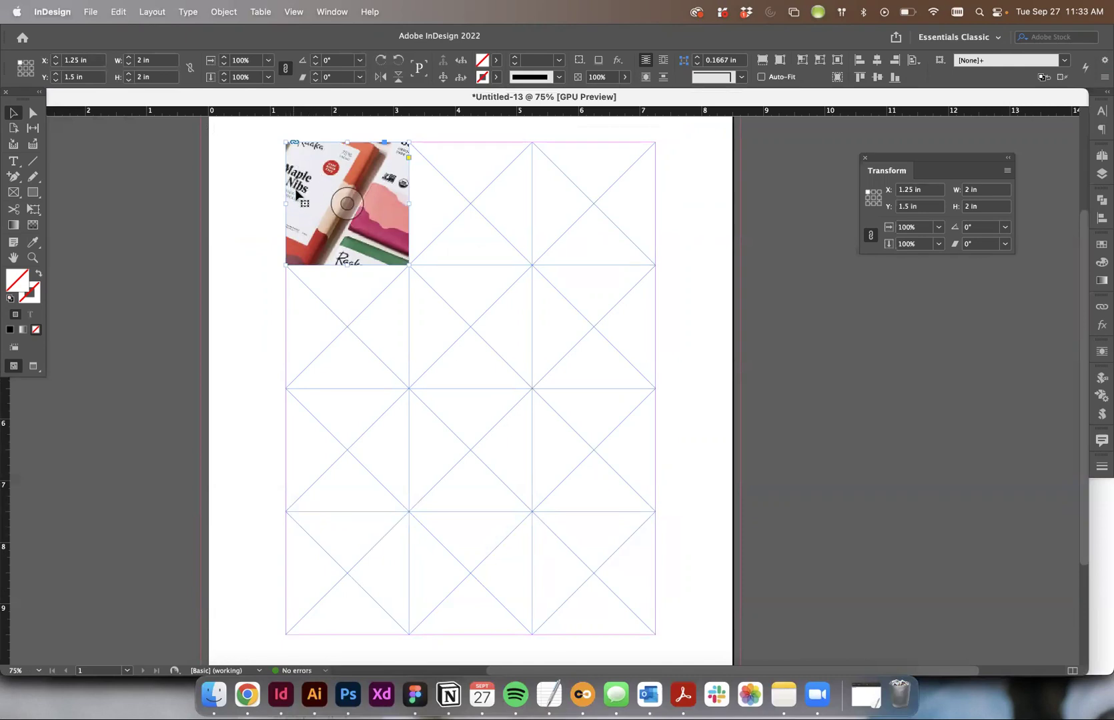
{"action": "scroll", "coordinate": [352, 237], "scroll_direction": "up", "scroll_amount": 3}
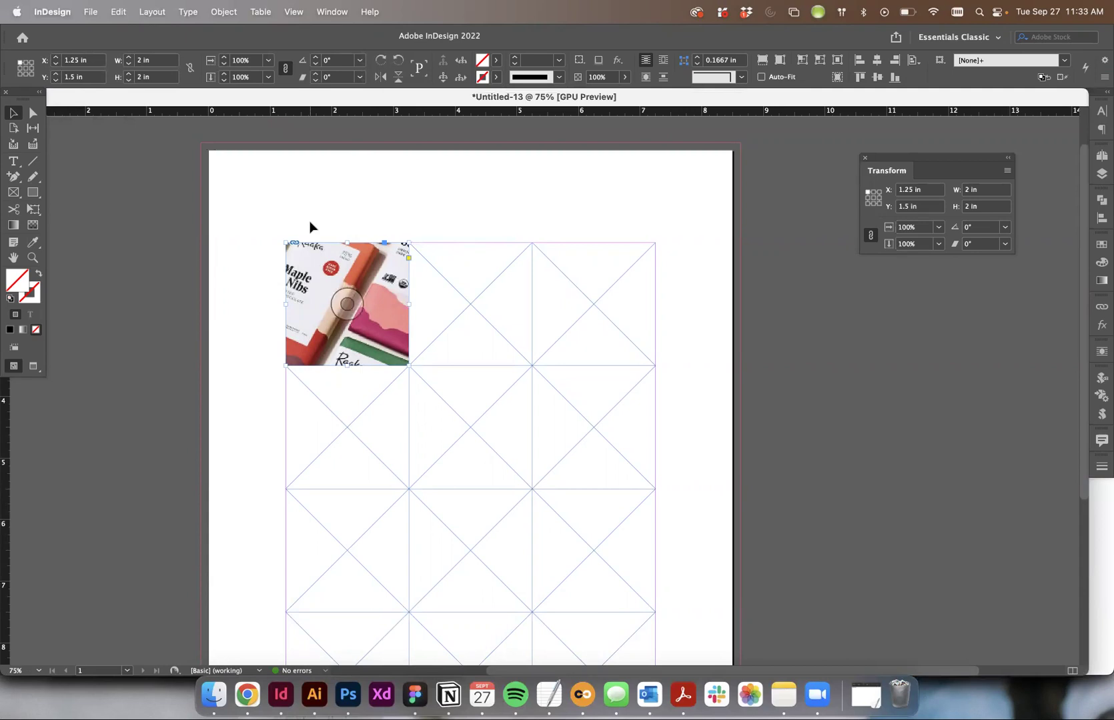
{"action": "left_click", "coordinate": [34, 113]}
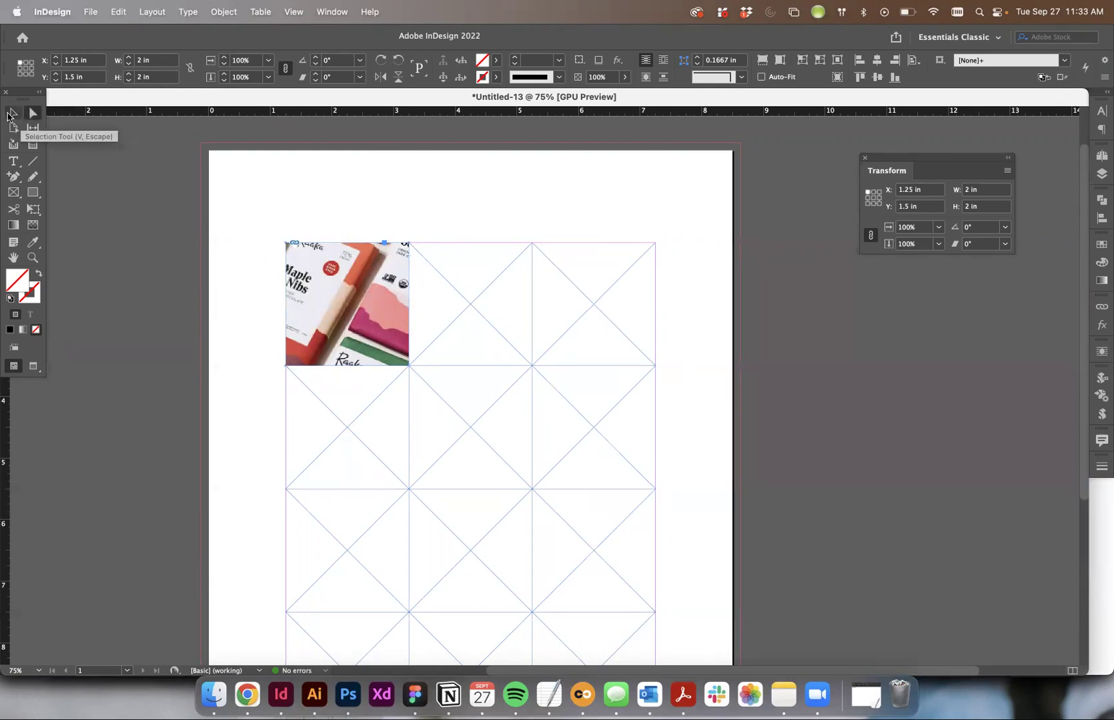
{"action": "left_click", "coordinate": [10, 114]}
{"action": "left_click_drag", "start_coordinate": [339, 267], "coordinate": [270, 206]}
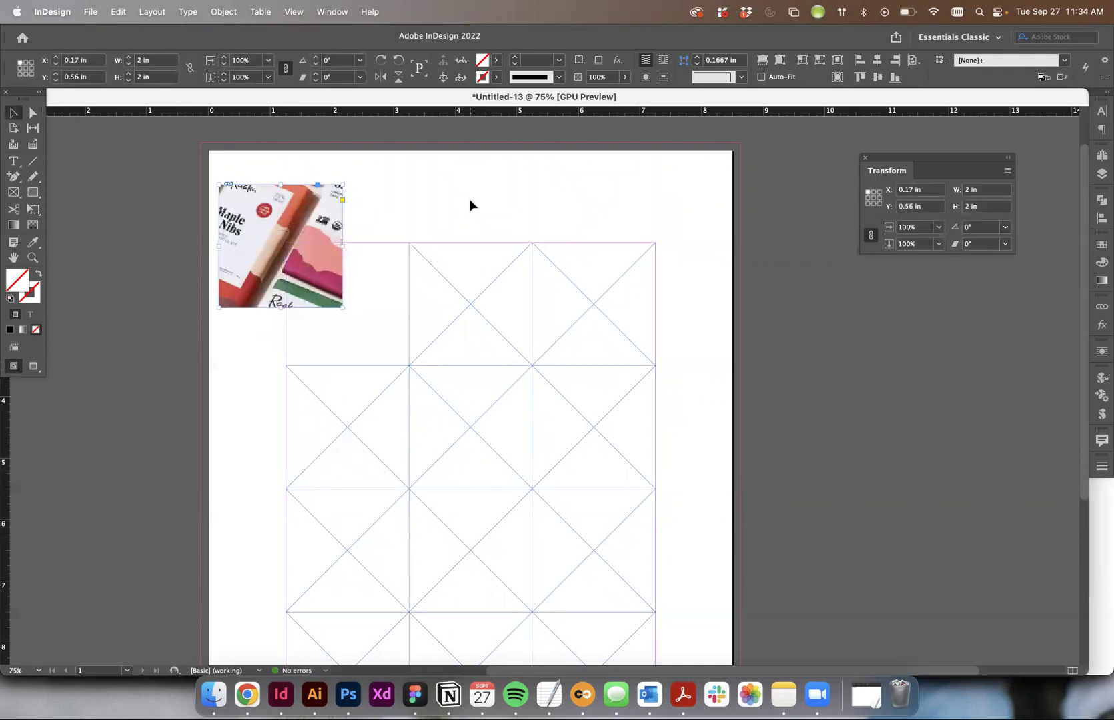
{"action": "key", "text": "super+z"}
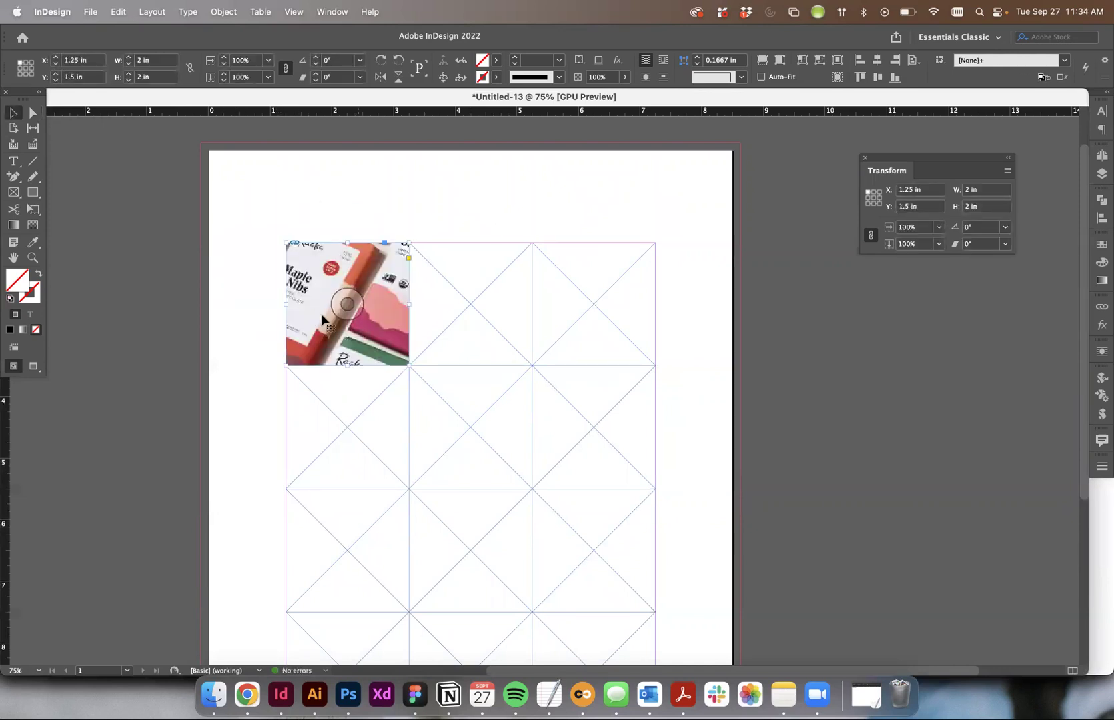
With the Direct Selection tool, reposition the chocolate packaging image inside its frame and enlarge it to about 177%
{"action": "left_click", "coordinate": [31, 115]}
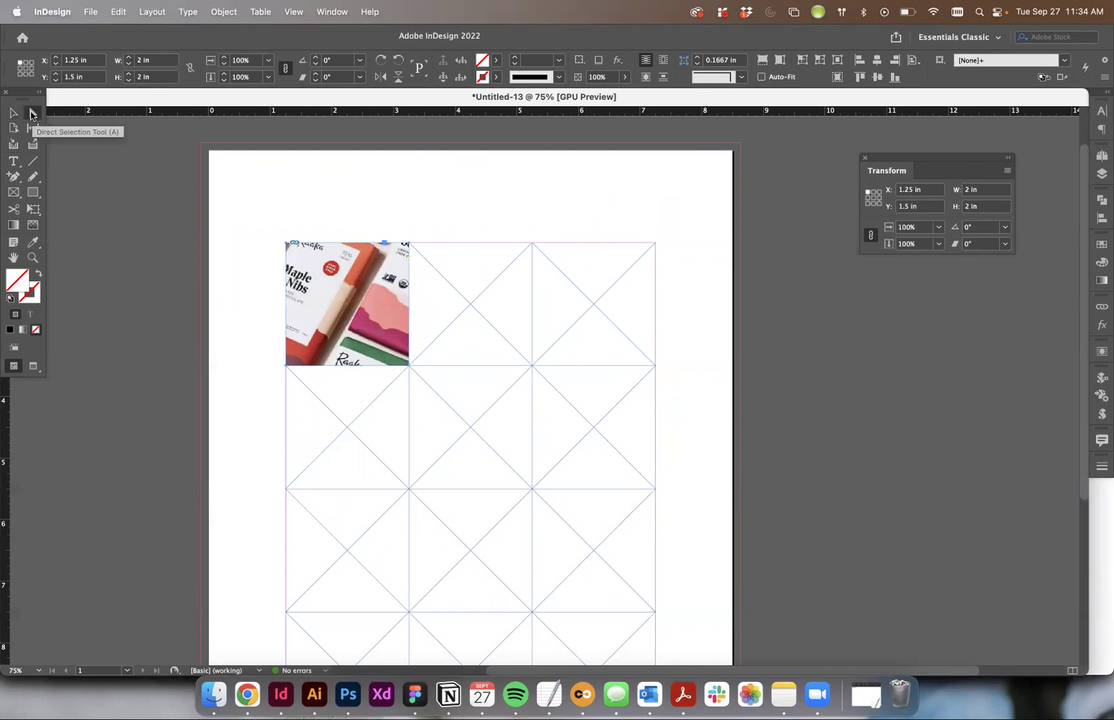
{"action": "left_click", "coordinate": [333, 274]}
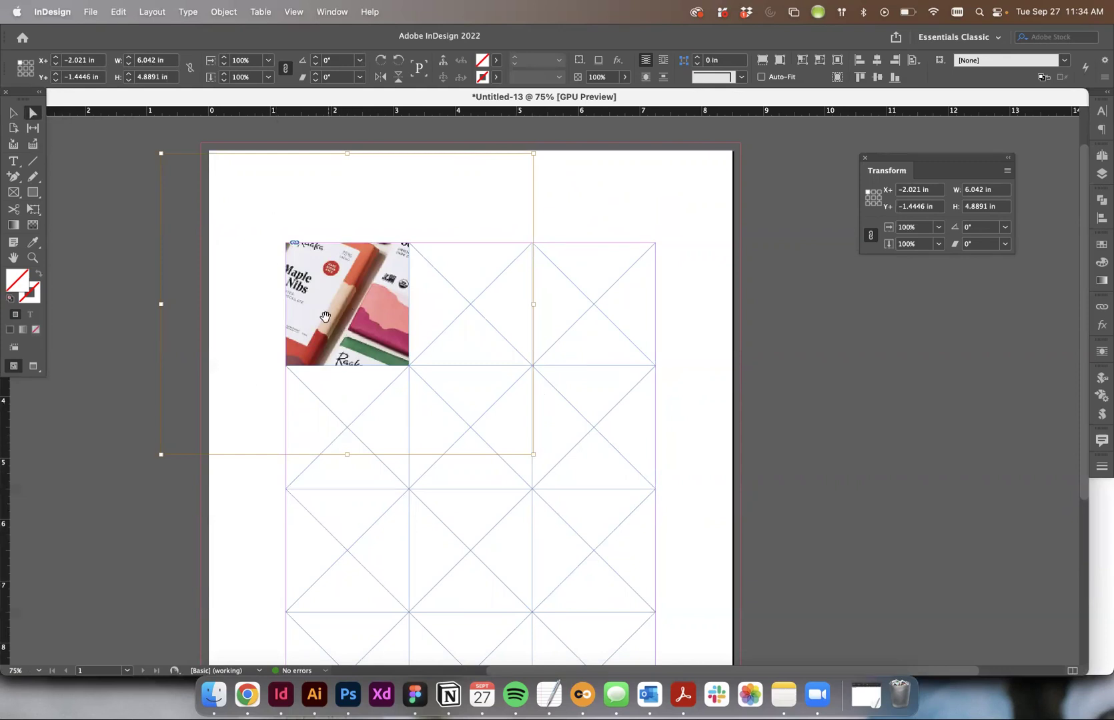
{"action": "mouse_move", "coordinate": [323, 283]}
{"action": "left_mouse_down"}
{"action": "mouse_move", "coordinate": [360, 293]}
{"action": "mouse_move", "coordinate": [358, 303]}
{"action": "mouse_move", "coordinate": [337, 292]}
{"action": "mouse_move", "coordinate": [353, 311]}
{"action": "mouse_move", "coordinate": [333, 306]}
{"action": "left_mouse_up"}
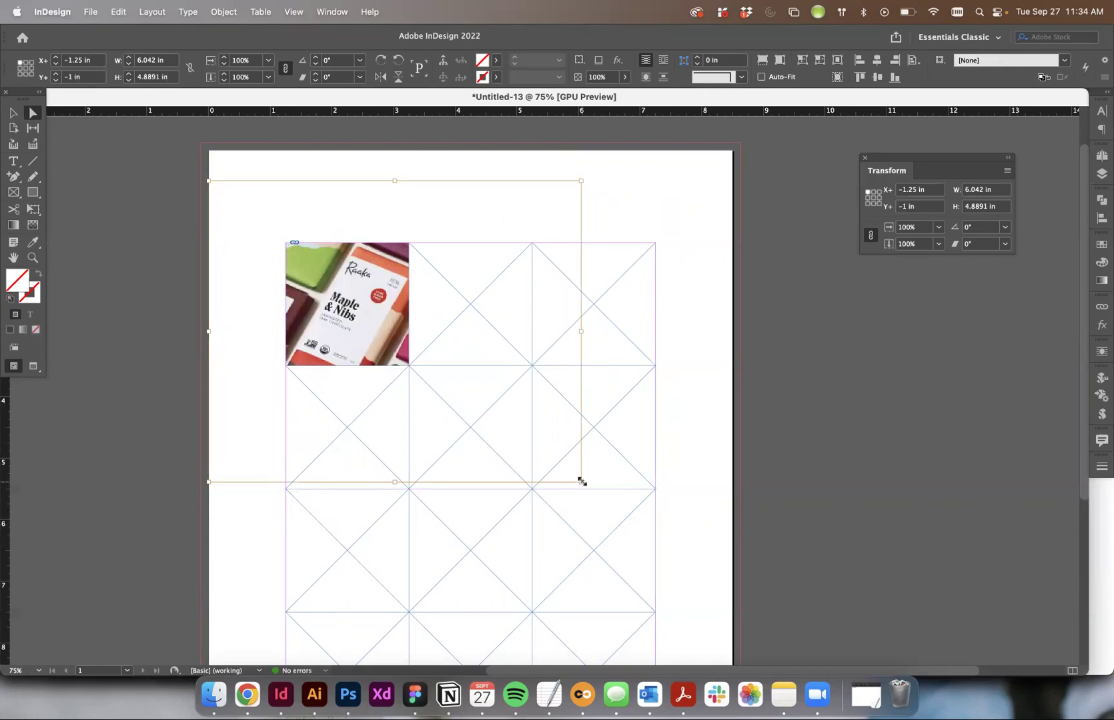
{"action": "left_click_drag", "start_coordinate": [581, 482], "coordinate": [864, 605]}
{"action": "left_click_drag", "start_coordinate": [328, 292], "coordinate": [354, 300]}
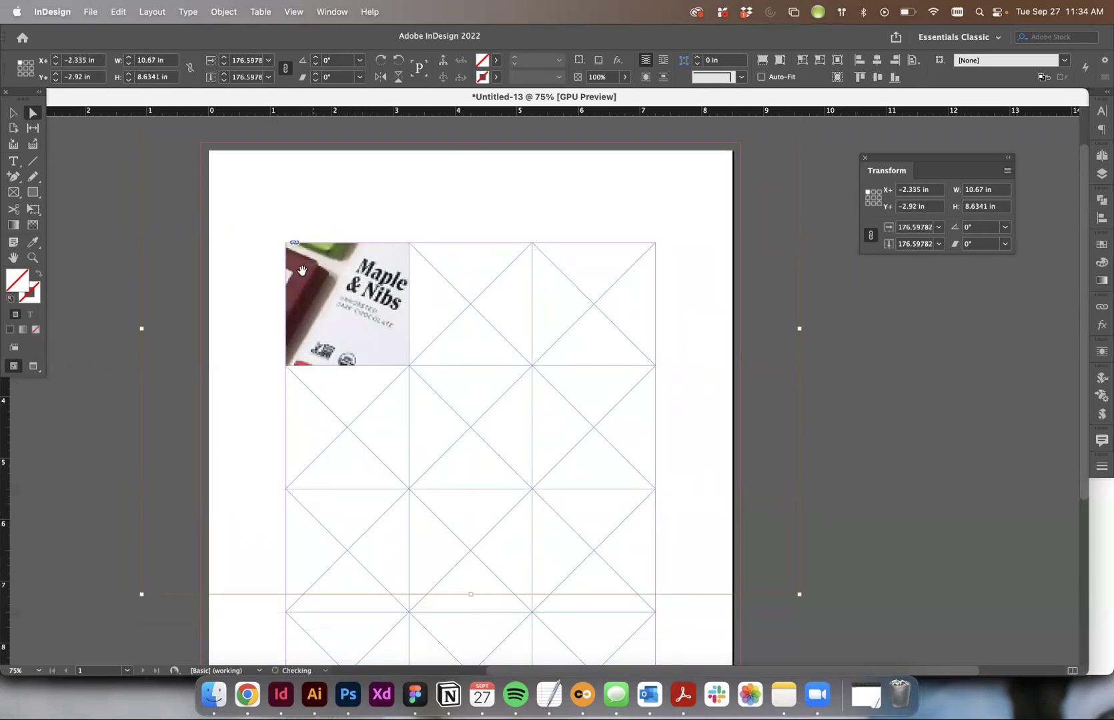
Enlarge the chocolate packaging image to about 201% and shift it within the frame to show the "Maple & Nibs" lettering
{"action": "scroll", "coordinate": [302, 271], "scroll_direction": "up", "scroll_amount": 3}
{"action": "scroll", "coordinate": [194, 566], "scroll_direction": "down", "scroll_amount": 4}
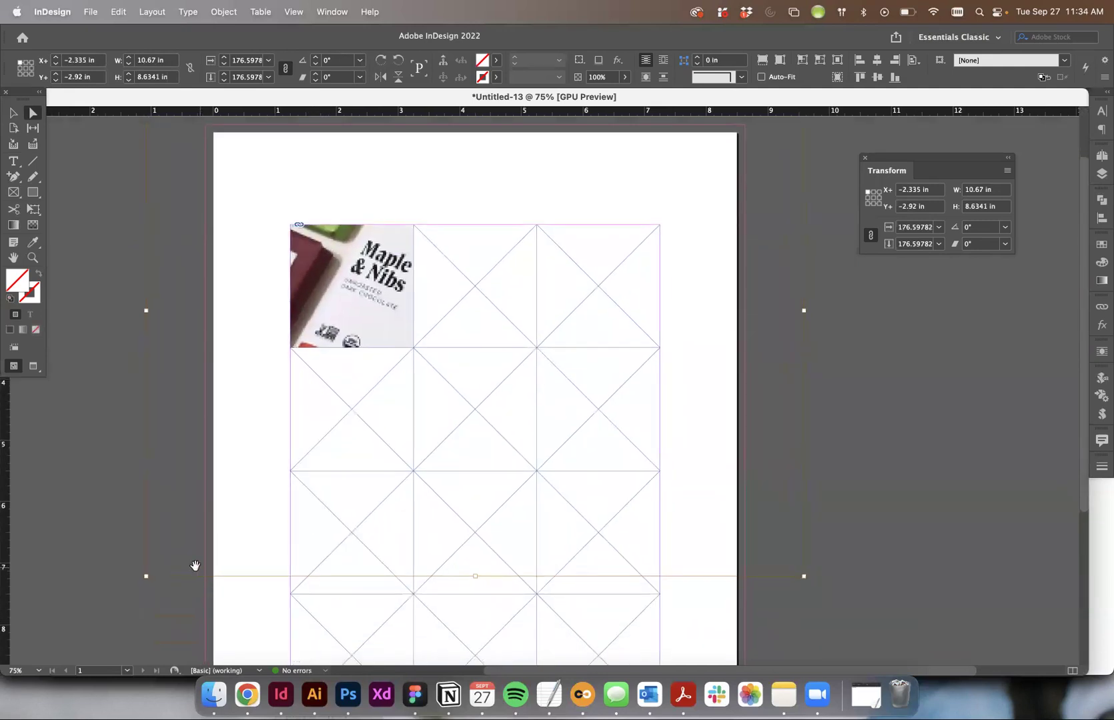
{"action": "left_click_drag", "start_coordinate": [145, 578], "coordinate": [56, 608]}
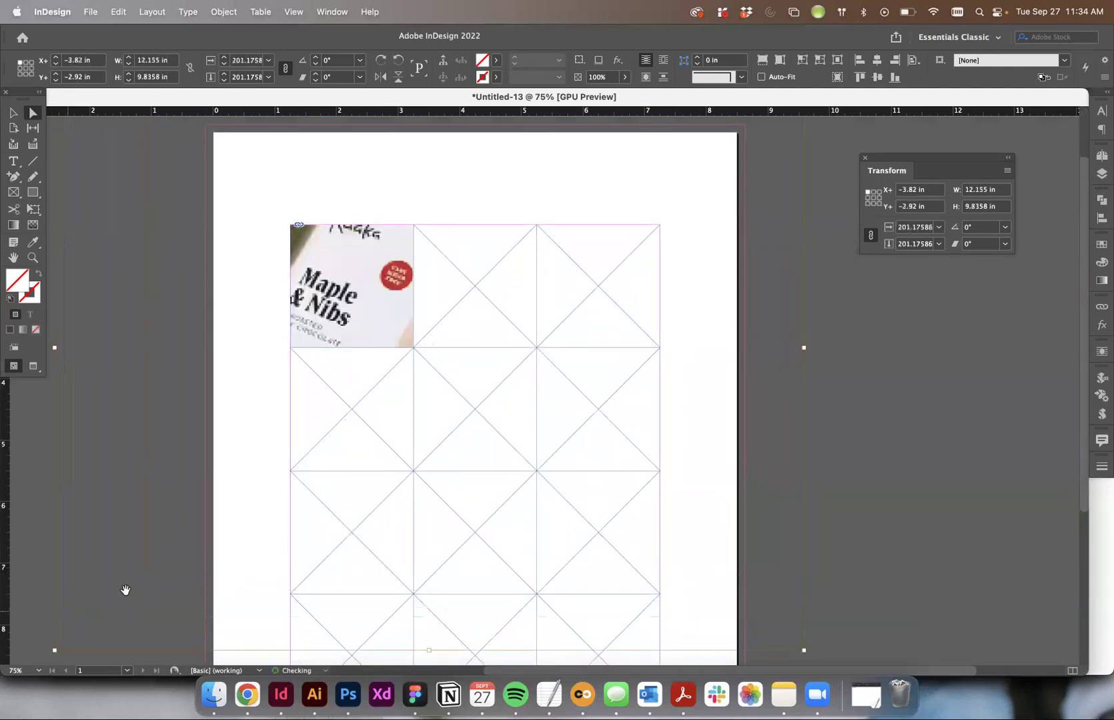
{"action": "left_click_drag", "start_coordinate": [346, 293], "coordinate": [372, 291]}
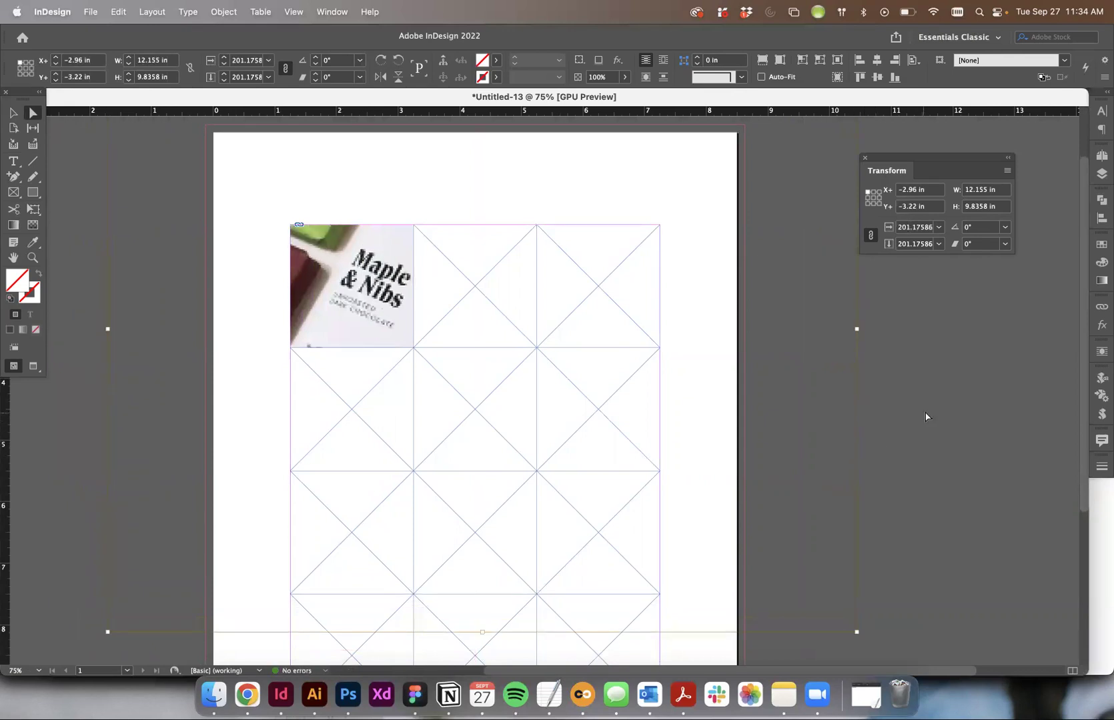
{"action": "left_click", "coordinate": [71, 159]}
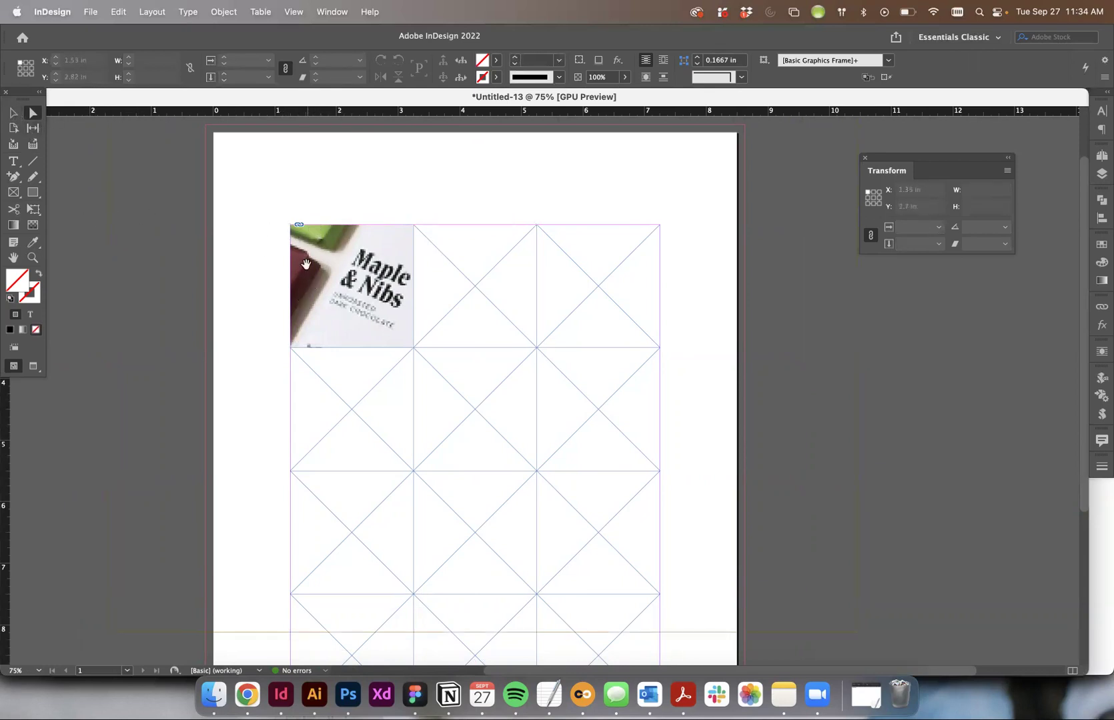
Scale the "Maple & Nibs" image slightly further, to about 210%, inside the first frame and deselect it
{"action": "left_click", "coordinate": [354, 298]}
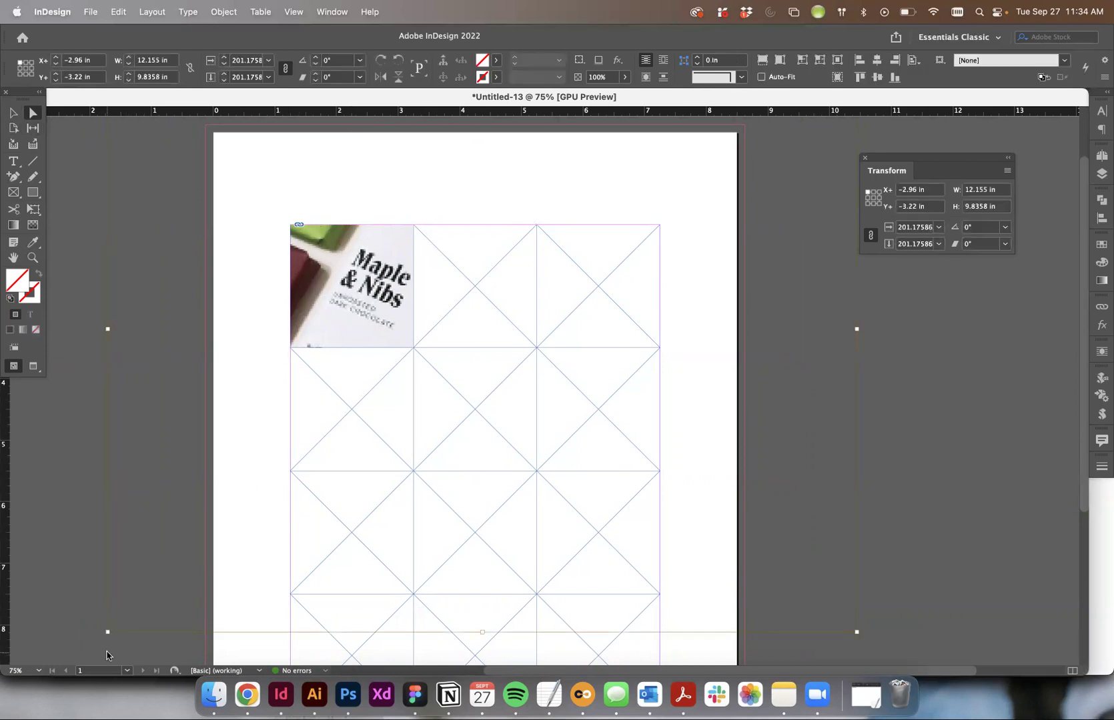
{"action": "left_click_drag", "start_coordinate": [108, 632], "coordinate": [88, 638]}
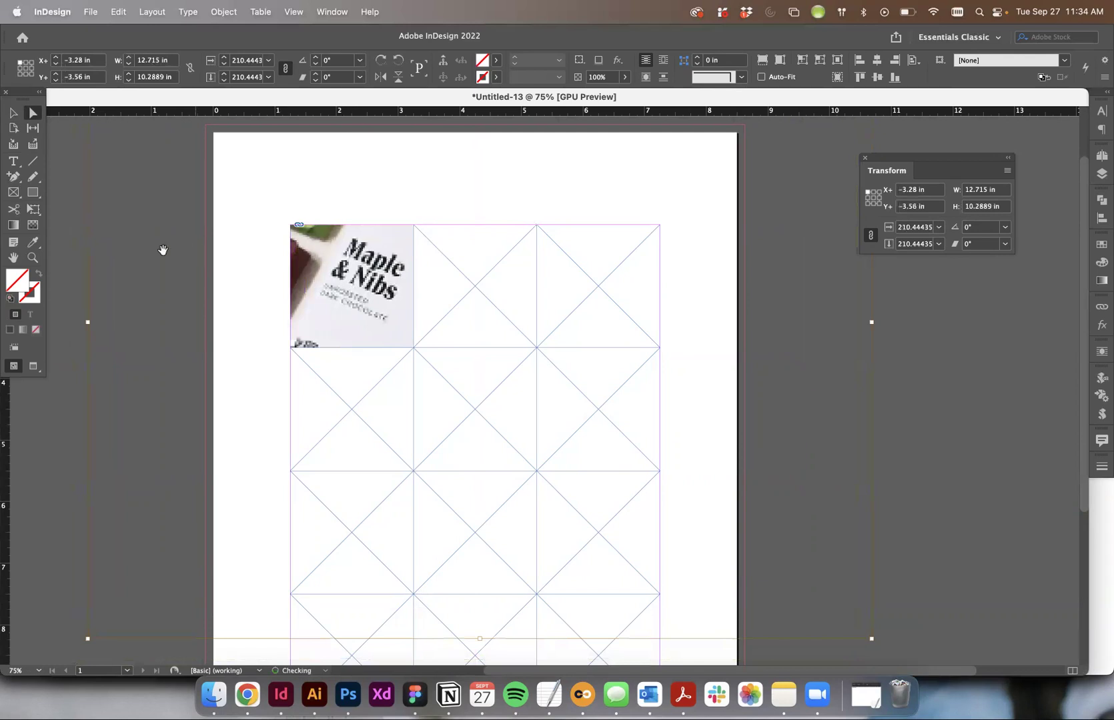
{"action": "left_click", "coordinate": [65, 245]}
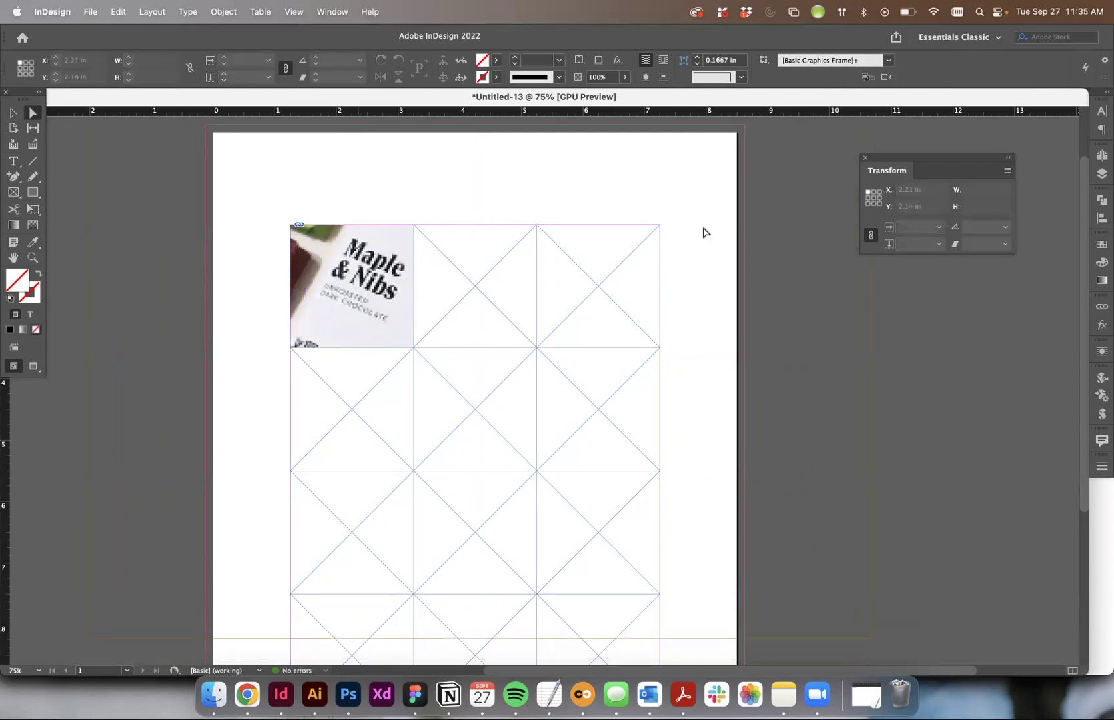
Place "download (1).jpeg" from the serif folder into the second frame of the top row
{"action": "key", "text": "v"}
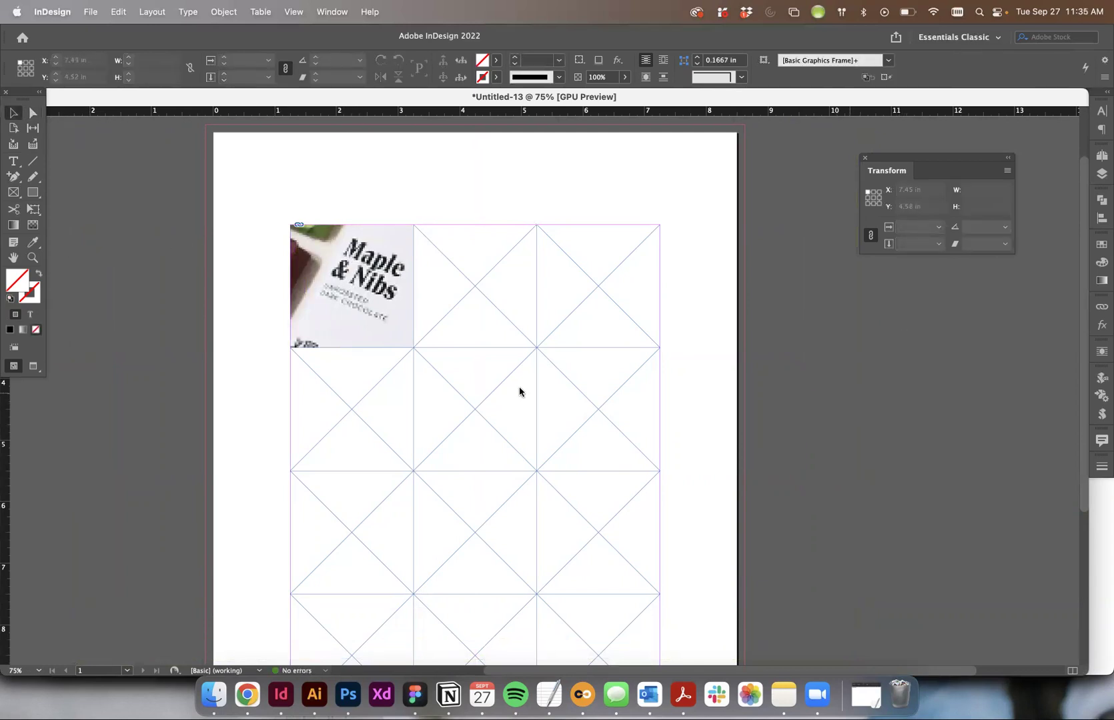
{"action": "scroll", "coordinate": [464, 267], "scroll_direction": "up", "scroll_amount": 1}
{"action": "left_click", "coordinate": [464, 269]}
{"action": "left_click", "coordinate": [90, 11]}
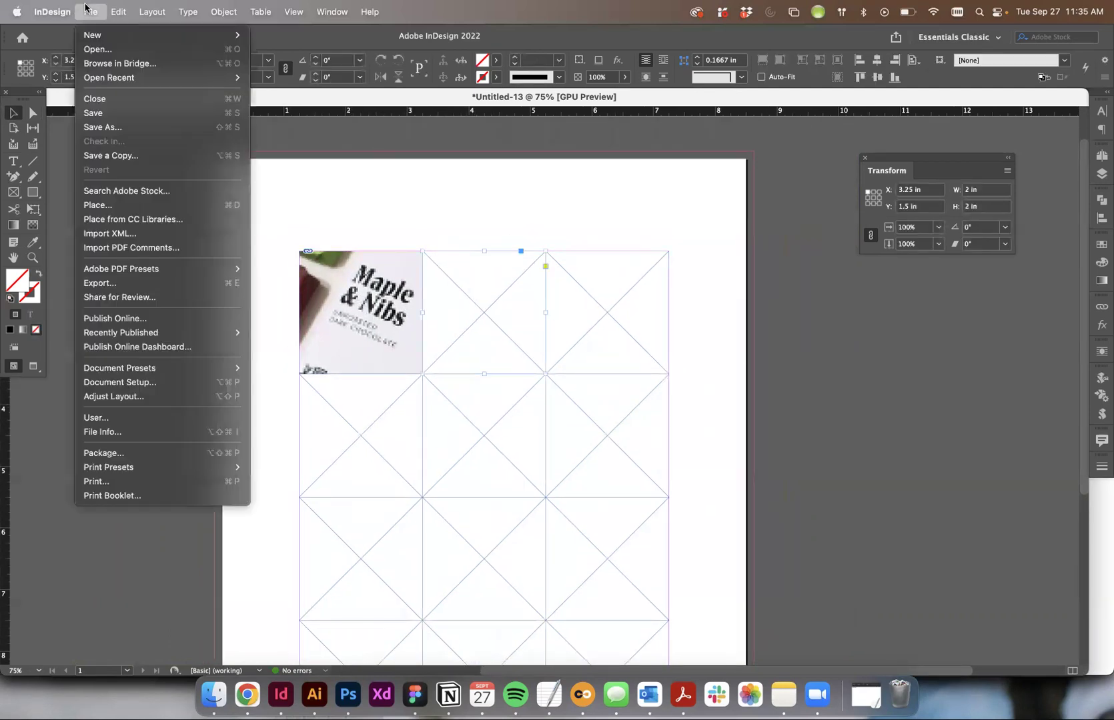
{"action": "left_click", "coordinate": [134, 204]}
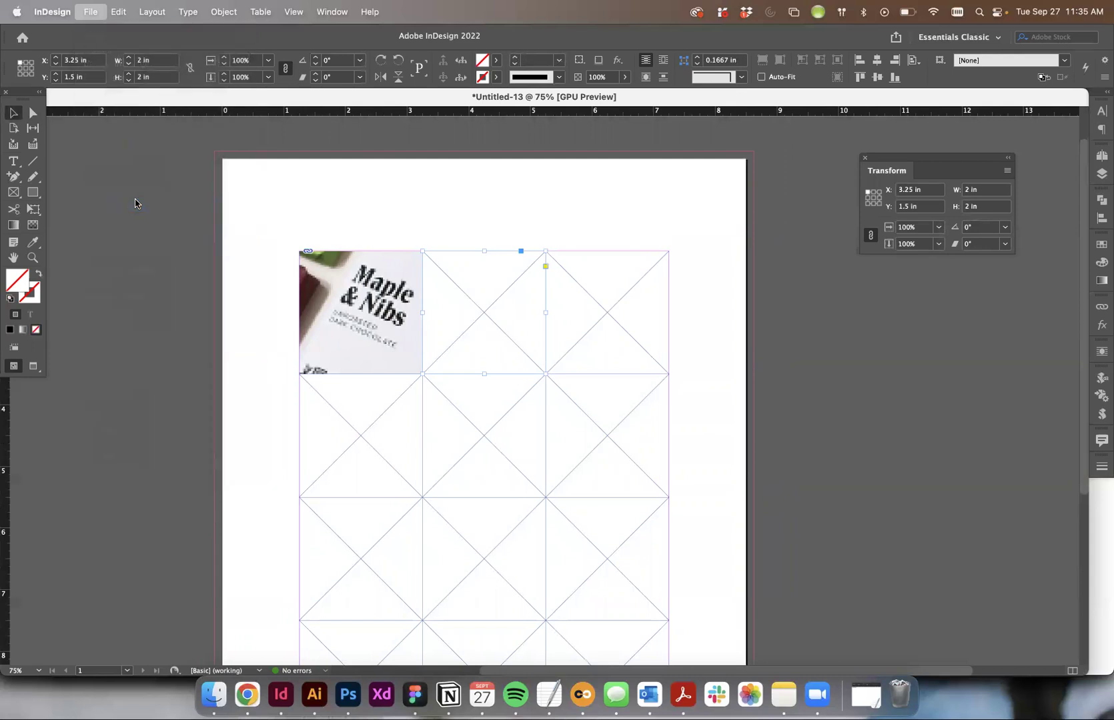
{"action": "left_click", "coordinate": [214, 158]}
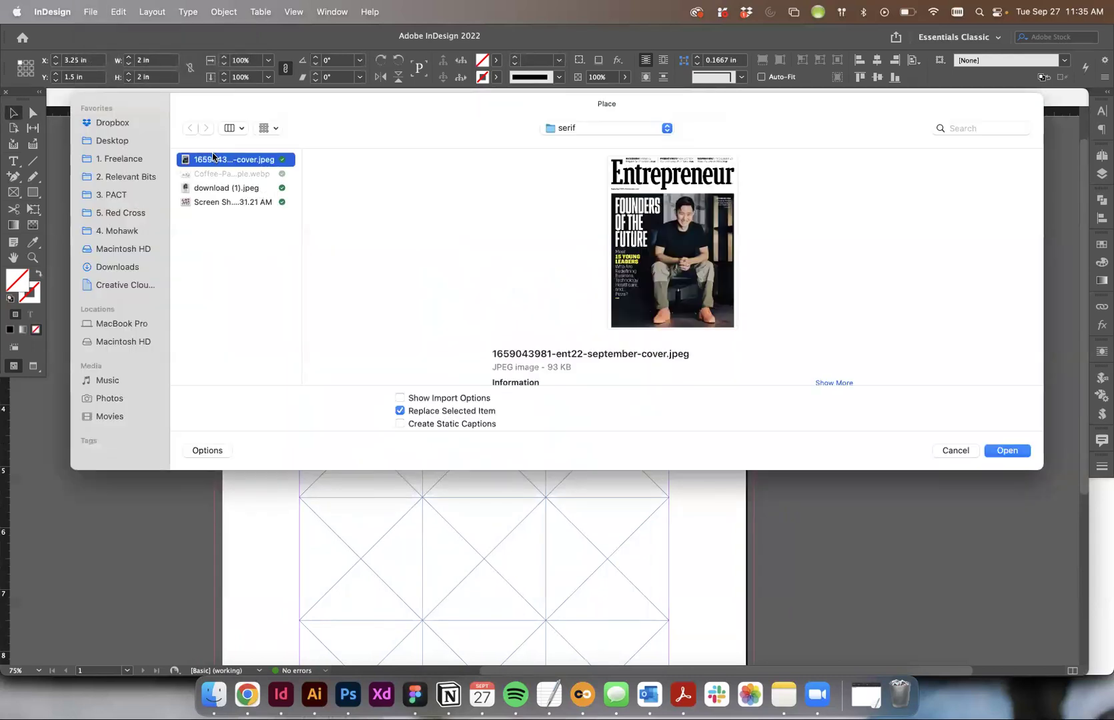
{"action": "left_click", "coordinate": [229, 200]}
{"action": "left_click", "coordinate": [220, 190]}
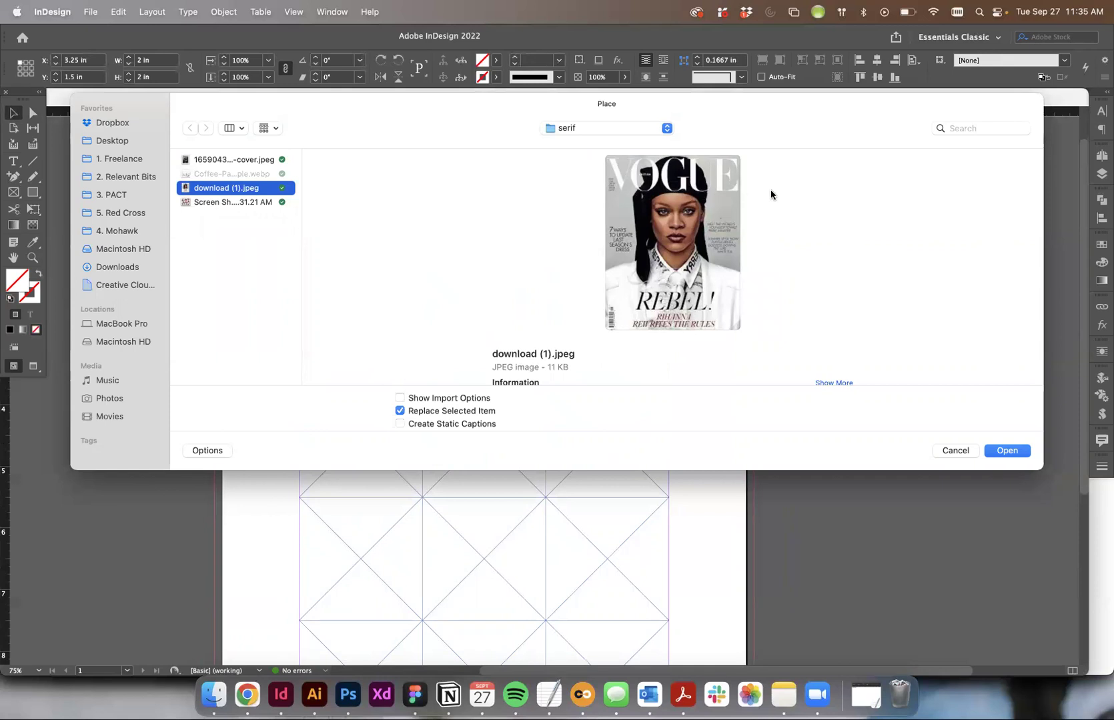
{"action": "left_click", "coordinate": [1007, 451]}
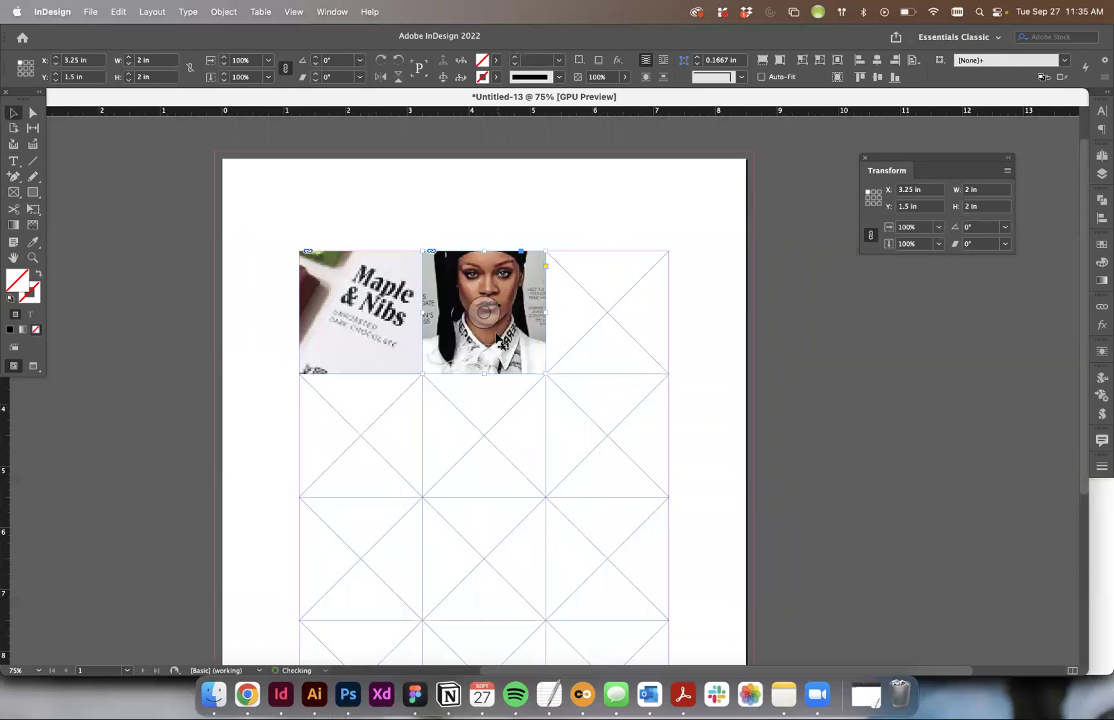
{"action": "left_click", "coordinate": [886, 322]}
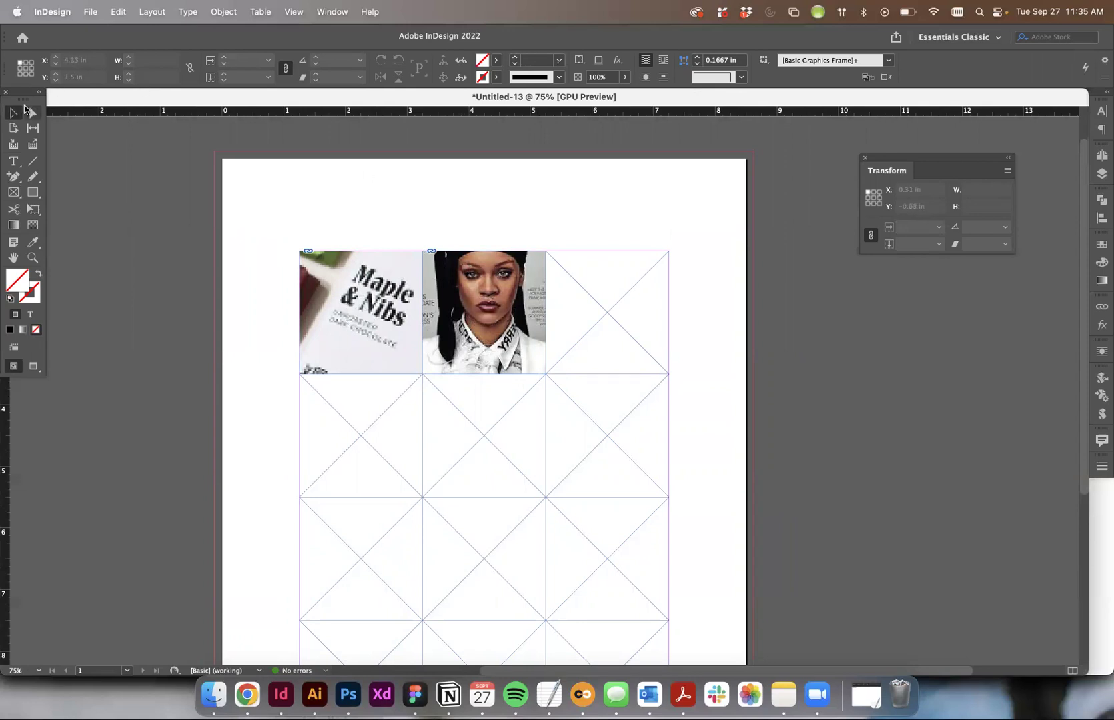
With the Direct Selection tool, move the Vogue cover inside its frame to bring the masthead into view
{"action": "left_click", "coordinate": [30, 115]}
{"action": "left_click", "coordinate": [477, 279]}
{"action": "left_click_drag", "start_coordinate": [488, 285], "coordinate": [511, 400]}
{"action": "left_click_drag", "start_coordinate": [481, 345], "coordinate": [468, 262]}
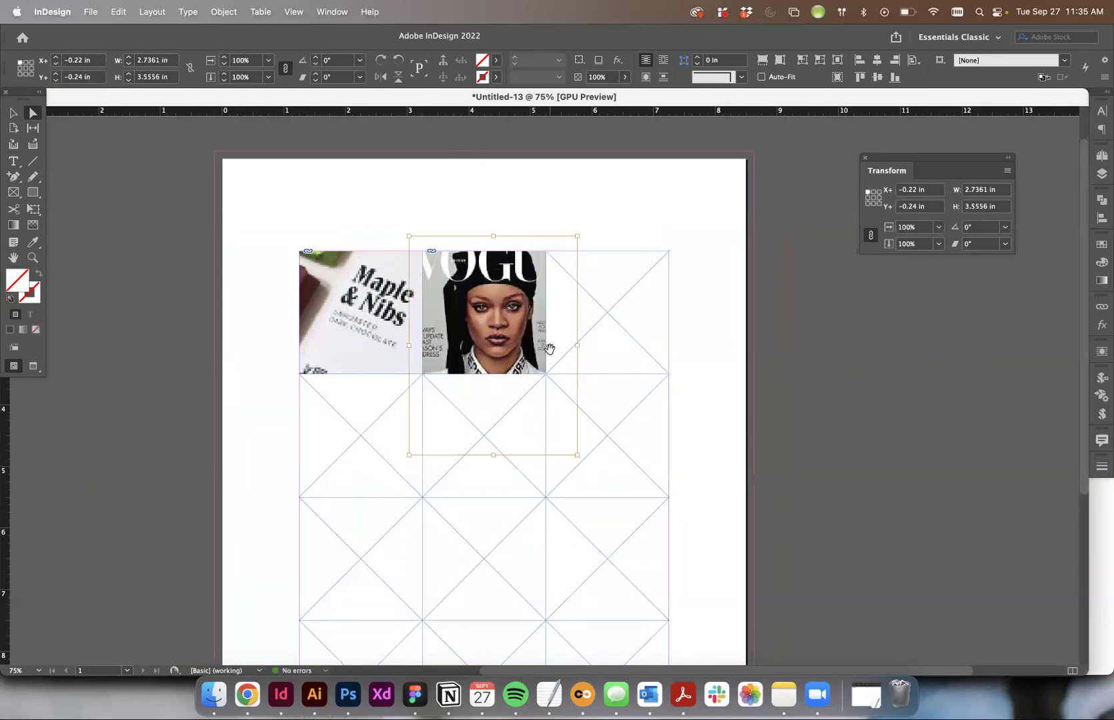
{"action": "left_click_drag", "start_coordinate": [495, 312], "coordinate": [486, 278]}
{"action": "left_click", "coordinate": [515, 226]}
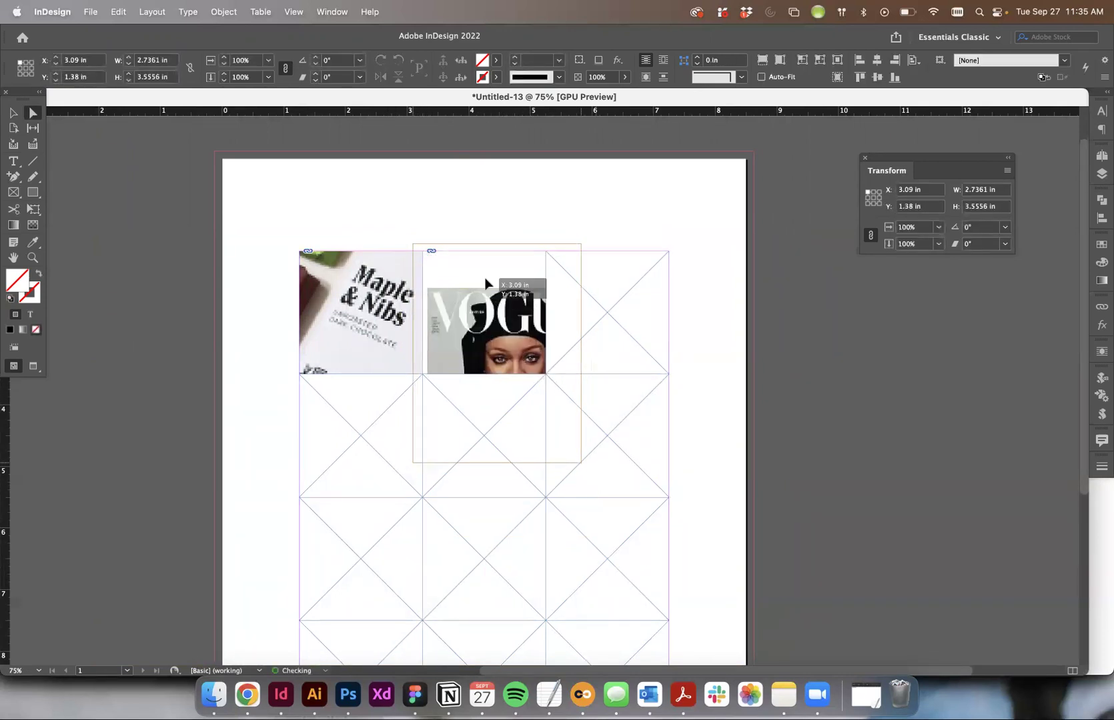
Enlarge the Vogue cover to about 246% and shift it so the masthead letters "GU" fill the frame
{"action": "left_click_drag", "start_coordinate": [583, 471], "coordinate": [828, 552]}
{"action": "left_click_drag", "start_coordinate": [481, 301], "coordinate": [473, 303]}
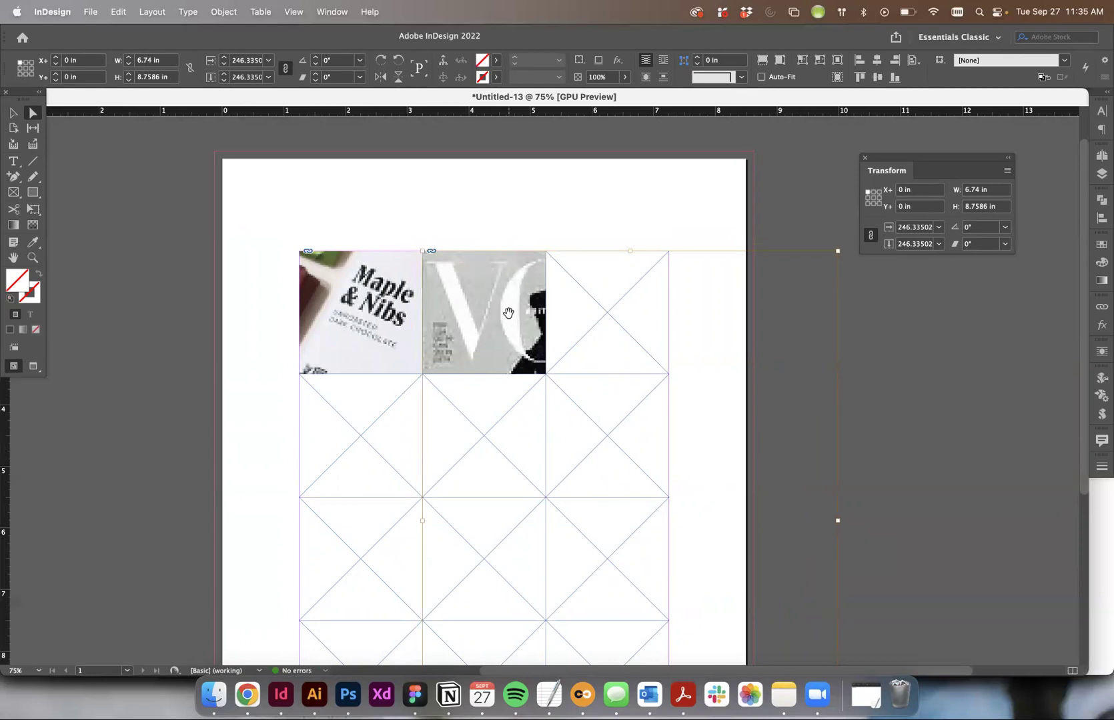
{"action": "left_click", "coordinate": [544, 210]}
{"action": "mouse_move", "coordinate": [511, 317]}
{"action": "left_mouse_down"}
{"action": "mouse_move", "coordinate": [483, 317]}
{"action": "mouse_move", "coordinate": [500, 318]}
{"action": "left_mouse_up"}
{"action": "left_click", "coordinate": [789, 313]}
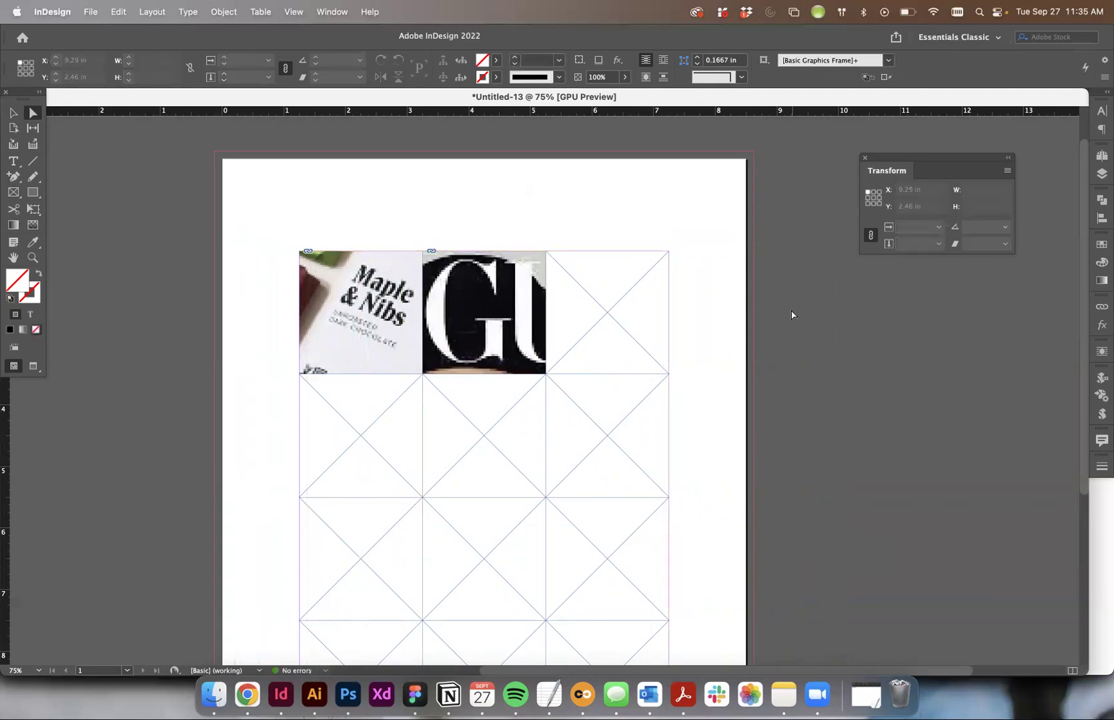
Select the first frame of the second row, and check the assignment brief in Chrome for that row's type category
{"action": "key", "text": "v"}
{"action": "left_click", "coordinate": [317, 423]}
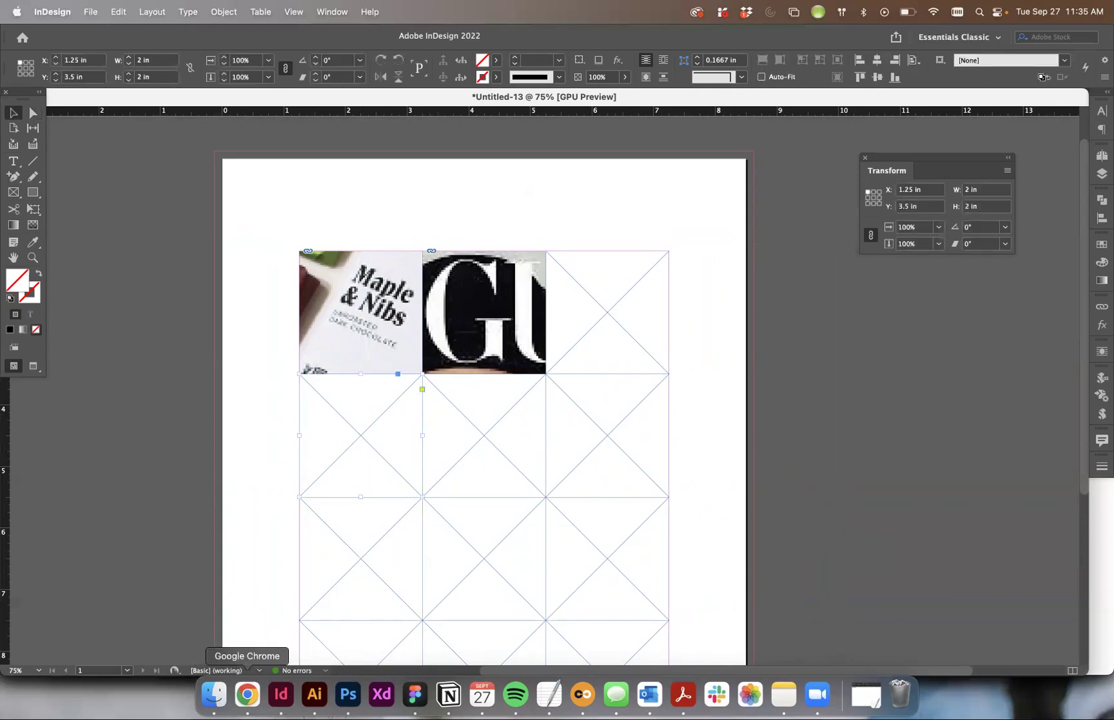
{"action": "left_click", "coordinate": [248, 694]}
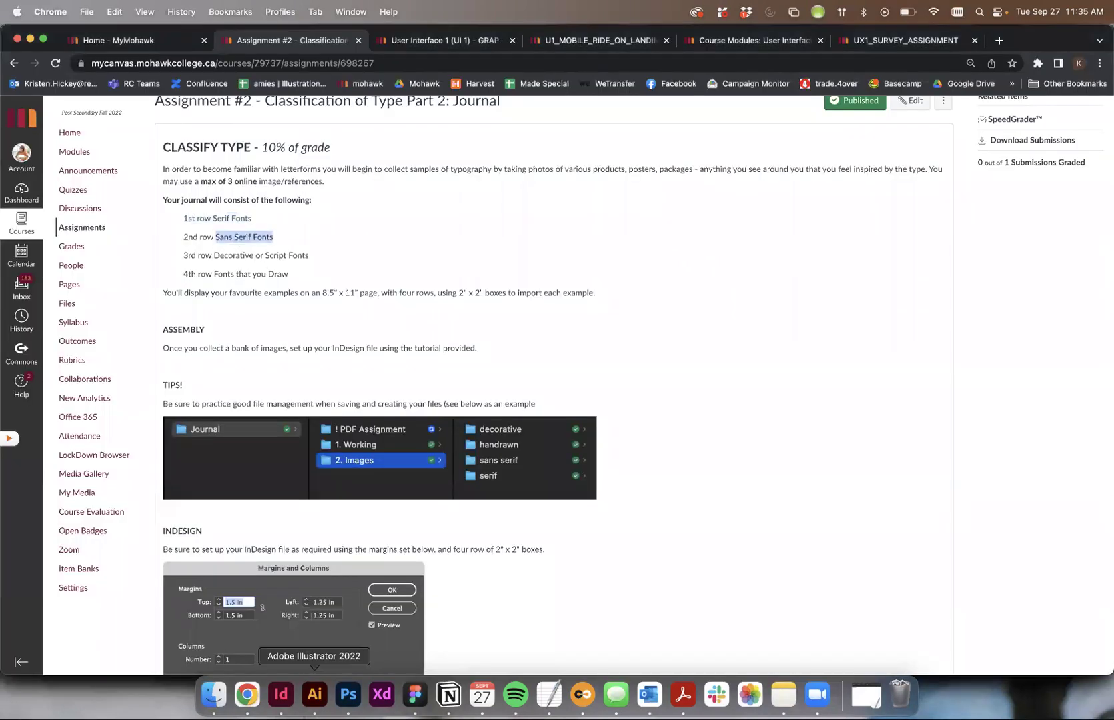
Back in InDesign, place "Screen Shot 2022-09-26 at 10.32.06 AM" from the sans serif folder into the first frame of the second row
{"action": "left_click", "coordinate": [281, 694]}
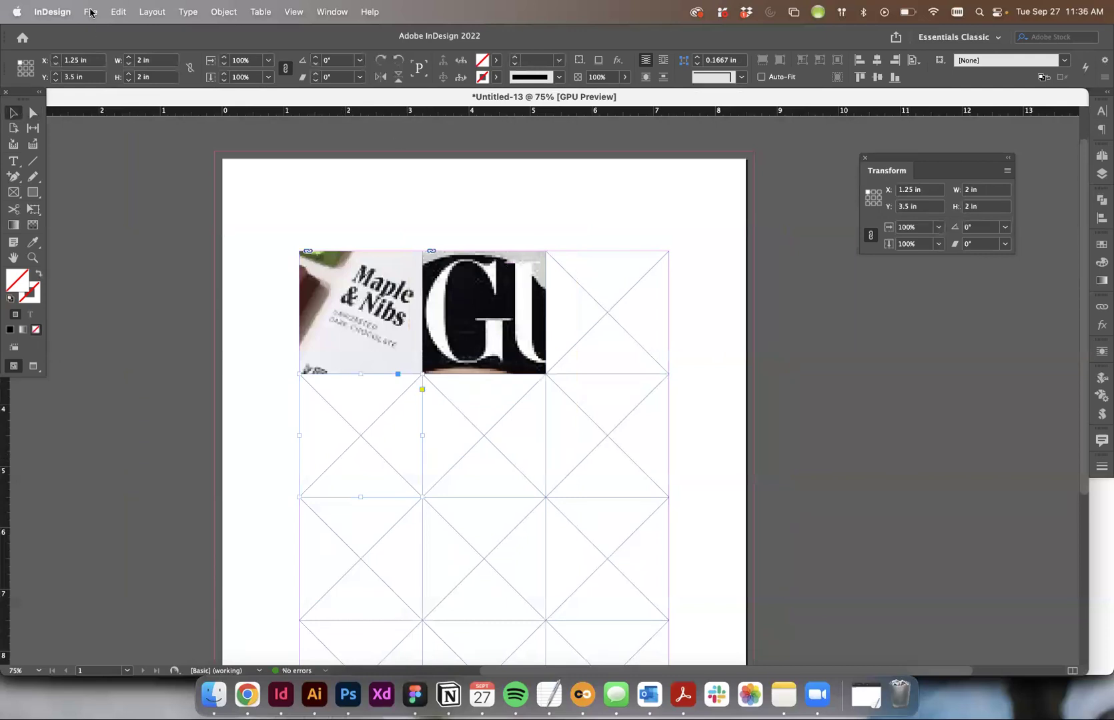
{"action": "left_click", "coordinate": [90, 12]}
{"action": "left_click", "coordinate": [124, 205]}
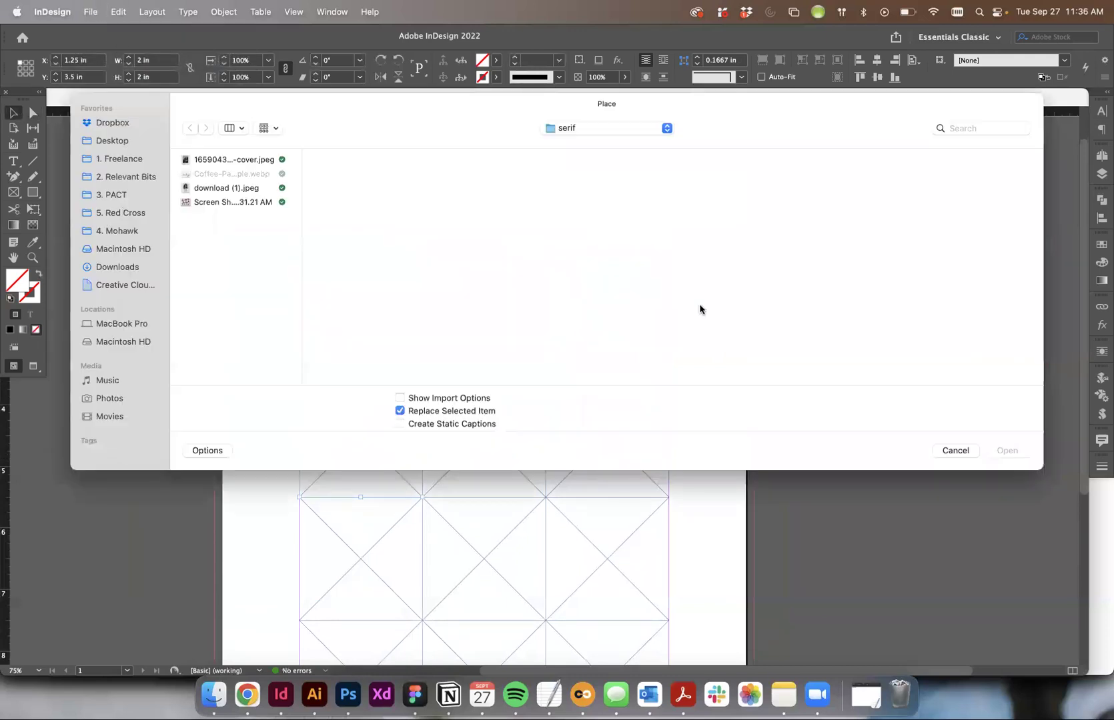
{"action": "left_click", "coordinate": [622, 130]}
{"action": "left_click", "coordinate": [619, 144]}
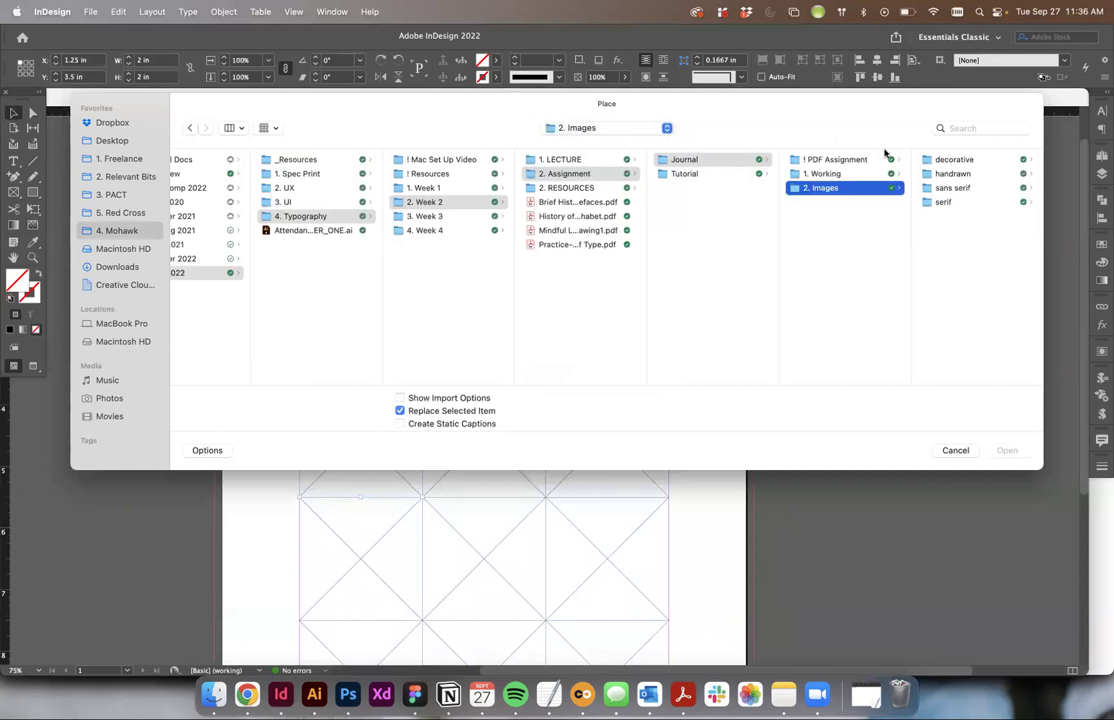
{"action": "left_click", "coordinate": [942, 189]}
{"action": "left_click", "coordinate": [942, 161]}
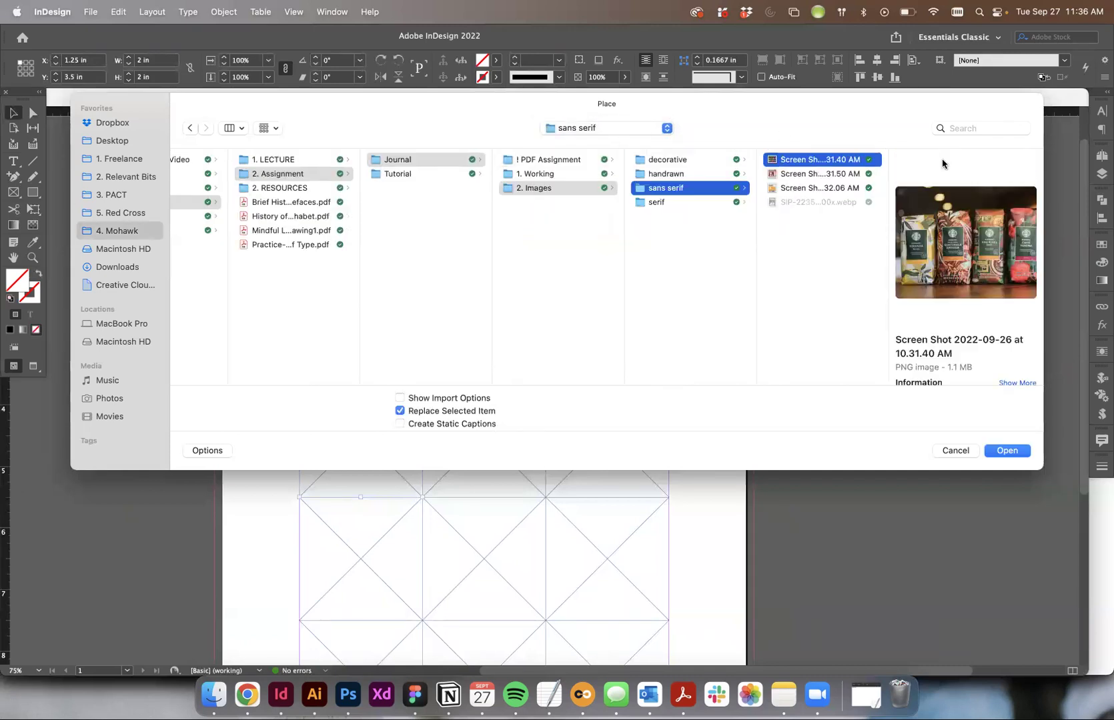
{"action": "left_click", "coordinate": [788, 176]}
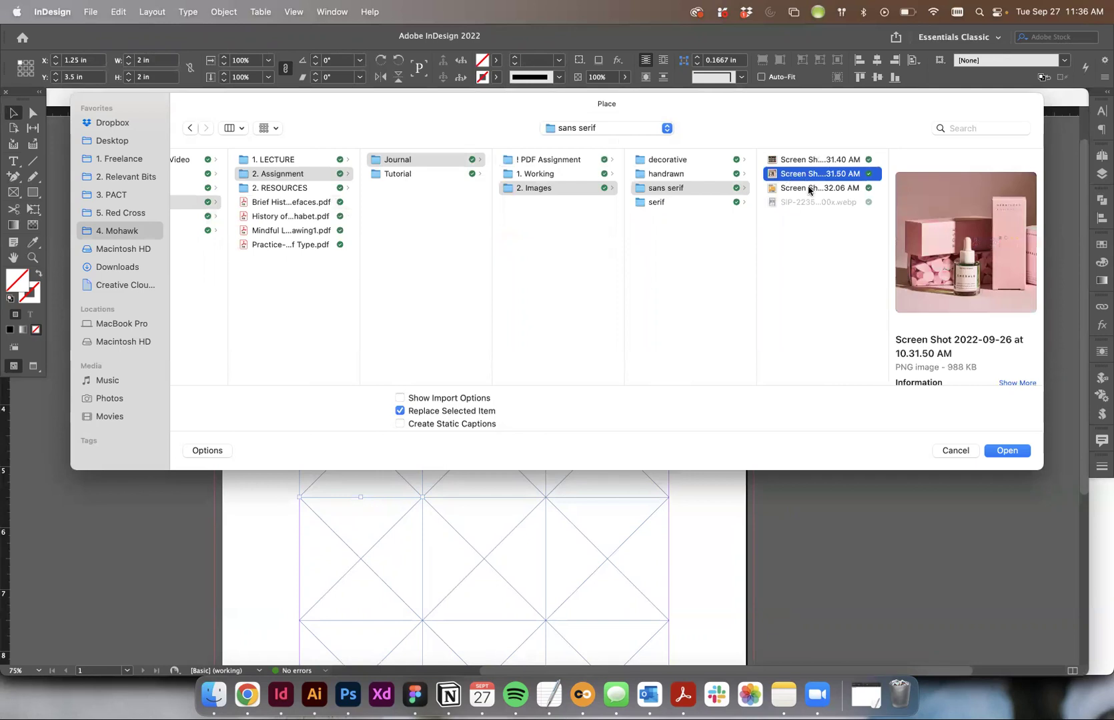
{"action": "left_click", "coordinate": [809, 189]}
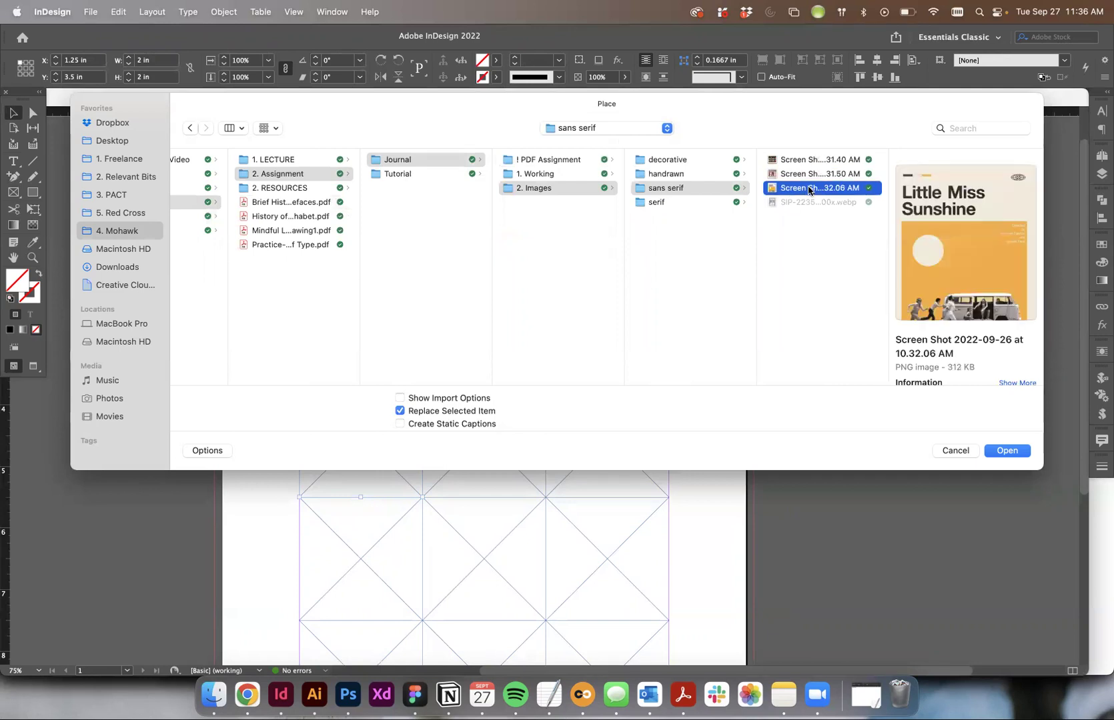
{"action": "left_click", "coordinate": [997, 453]}
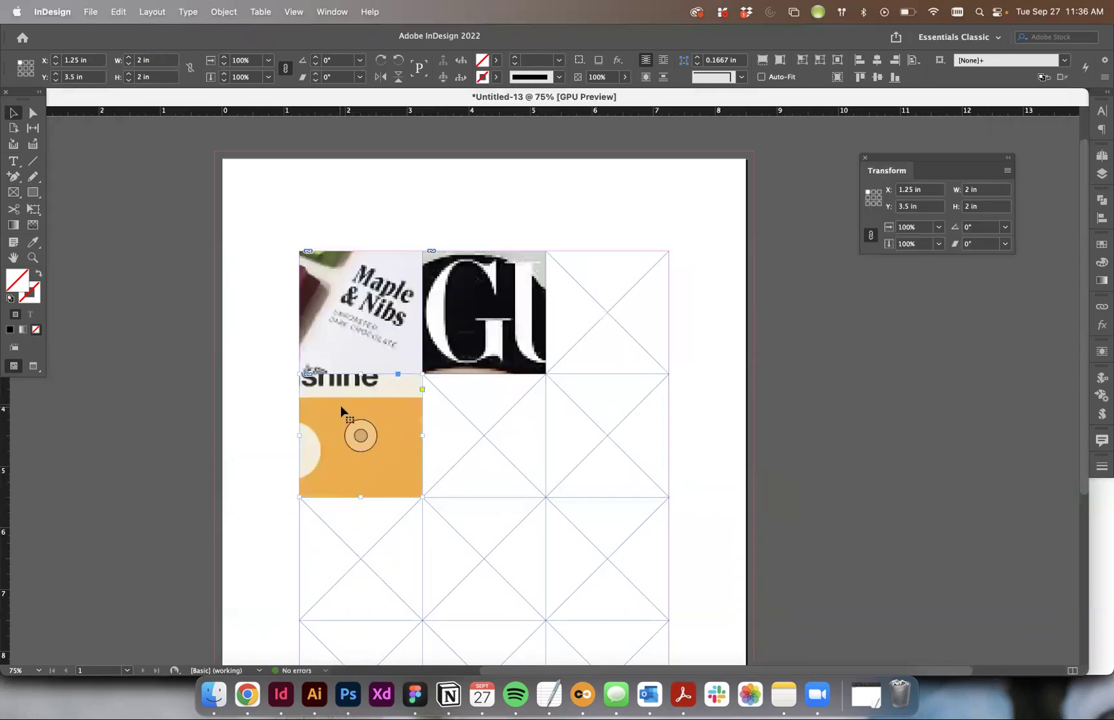
With the Direct Selection tool, enlarge the sans serif image to about 151% and move its headline into view in the frame
{"action": "left_click", "coordinate": [33, 116]}
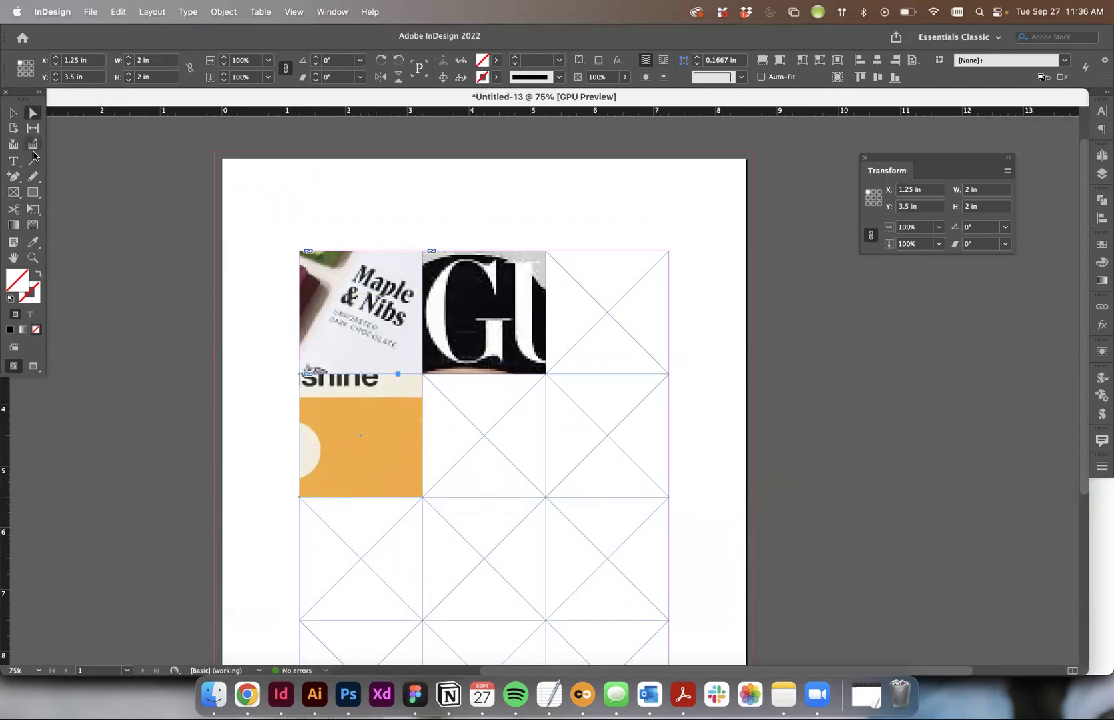
{"action": "left_click_drag", "start_coordinate": [324, 406], "coordinate": [426, 536]}
{"action": "left_click_drag", "start_coordinate": [548, 366], "coordinate": [651, 318]}
{"action": "left_click_drag", "start_coordinate": [391, 447], "coordinate": [424, 464]}
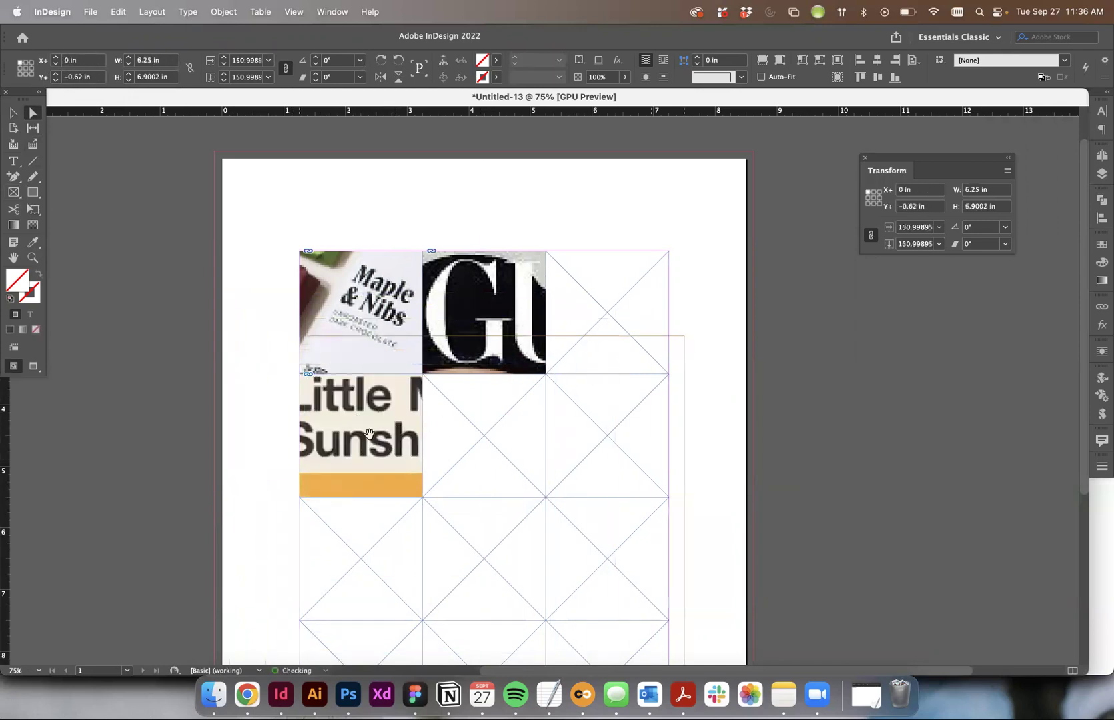
Scale the sans serif image down to about 108% and shift it so the "Little M / Sunshi" lettering sits within the frame
{"action": "left_click_drag", "start_coordinate": [684, 337], "coordinate": [659, 357]}
{"action": "left_click_drag", "start_coordinate": [369, 422], "coordinate": [369, 419]}
{"action": "left_click_drag", "start_coordinate": [656, 357], "coordinate": [622, 380]}
{"action": "left_click_drag", "start_coordinate": [377, 422], "coordinate": [371, 404]}
{"action": "left_click_drag", "start_coordinate": [623, 361], "coordinate": [593, 394]}
{"action": "left_click_drag", "start_coordinate": [357, 421], "coordinate": [355, 395]}
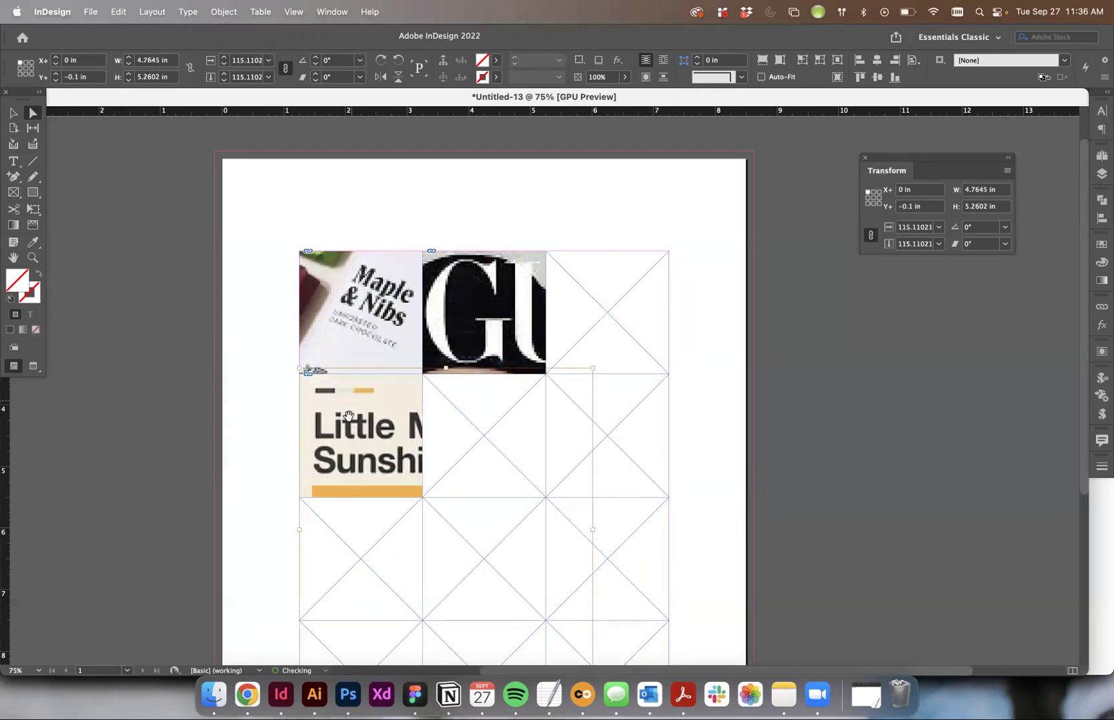
{"action": "left_click_drag", "start_coordinate": [594, 368], "coordinate": [574, 383]}
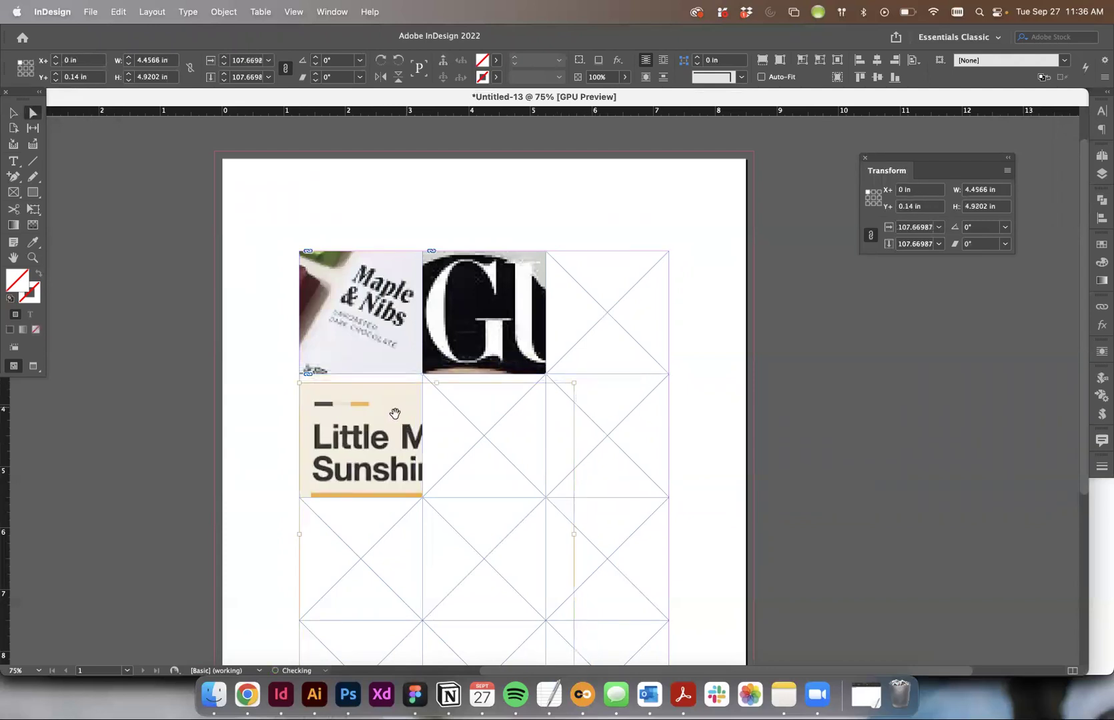
{"action": "left_click_drag", "start_coordinate": [398, 399], "coordinate": [392, 384]}
Preview the page without frame edges, deselect the image, and return to the normal view with the Selection tool active
{"action": "key", "text": "w"}
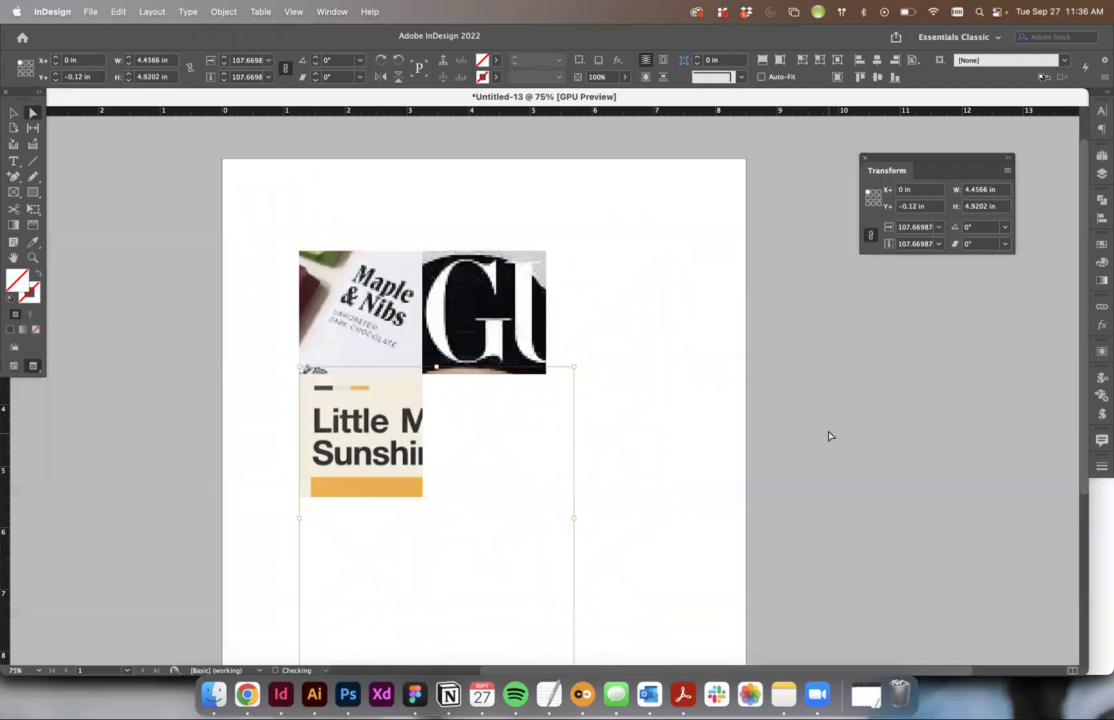
{"action": "left_click", "coordinate": [829, 436]}
{"action": "key", "text": "w"}
{"action": "left_click", "coordinate": [14, 113]}
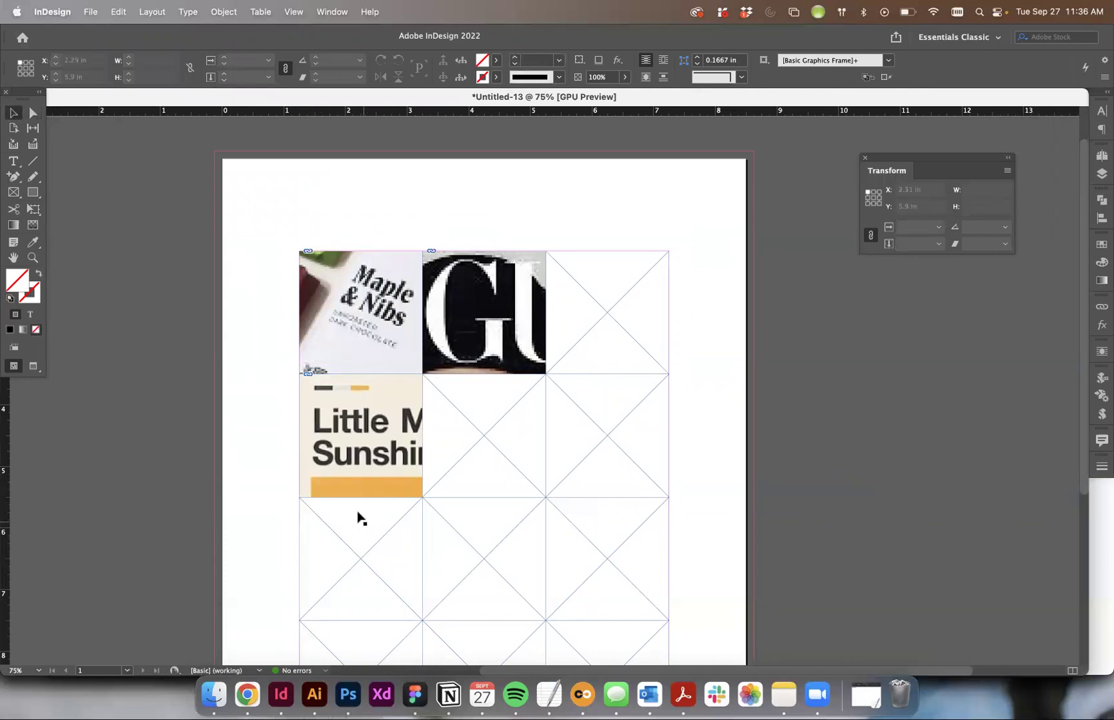
Check the assignment brief in Chrome for the third row's type category, and return to InDesign
{"action": "scroll", "coordinate": [367, 510], "scroll_direction": "down", "scroll_amount": 3}
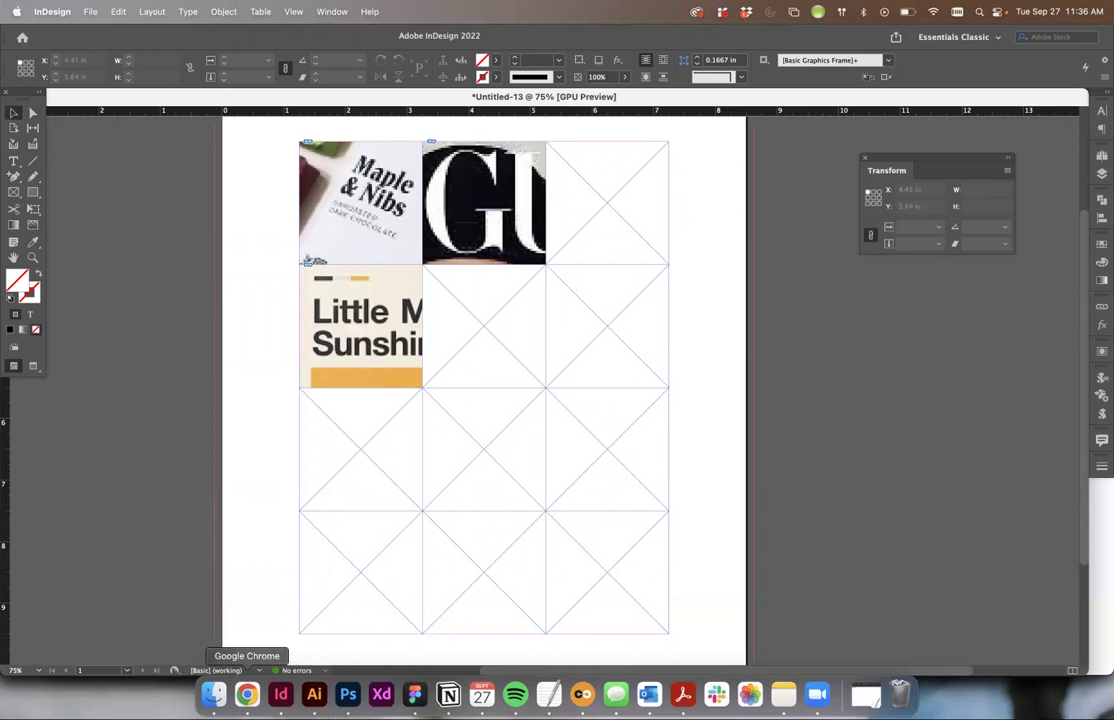
{"action": "left_click", "coordinate": [247, 695]}
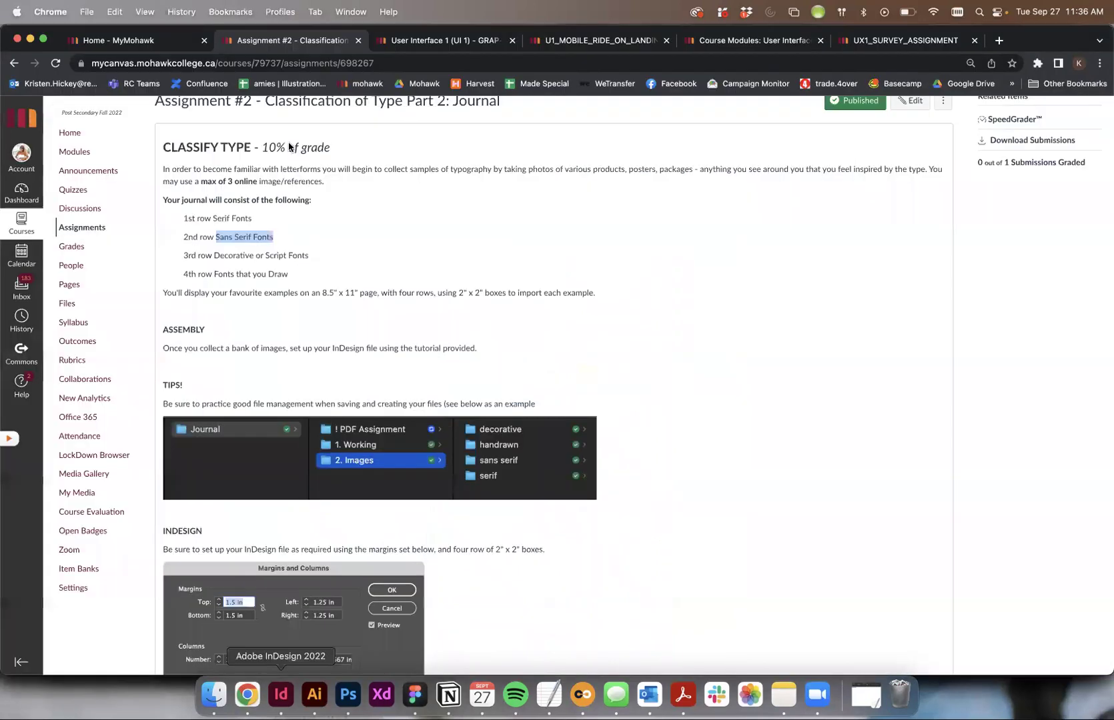
{"action": "left_click_drag", "start_coordinate": [214, 256], "coordinate": [309, 257]}
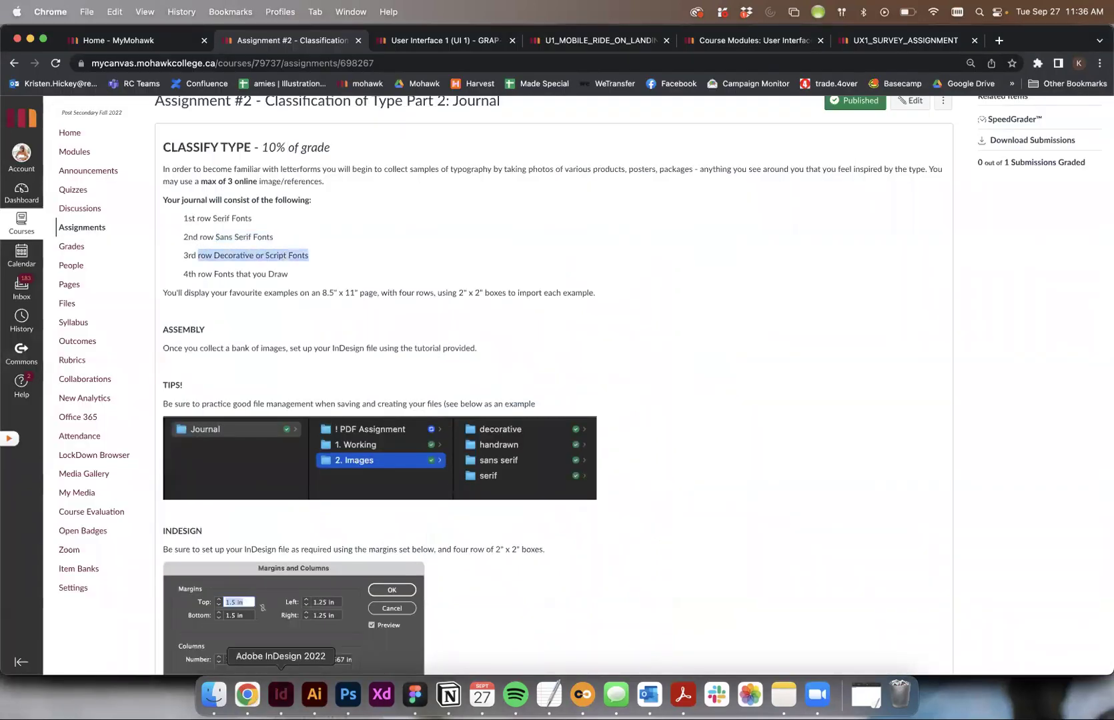
{"action": "left_click", "coordinate": [281, 694]}
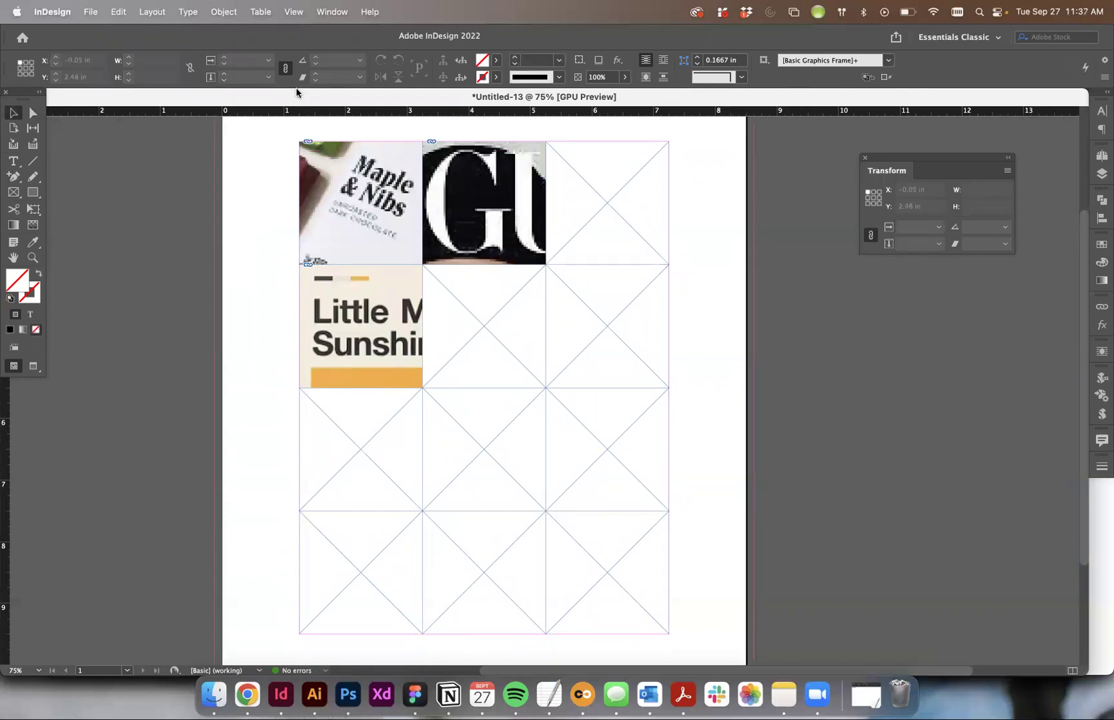
Start saving the document with Save As, and look over the assignment brief in Chrome before returning to the InDesign dialog
{"action": "left_click", "coordinate": [91, 6]}
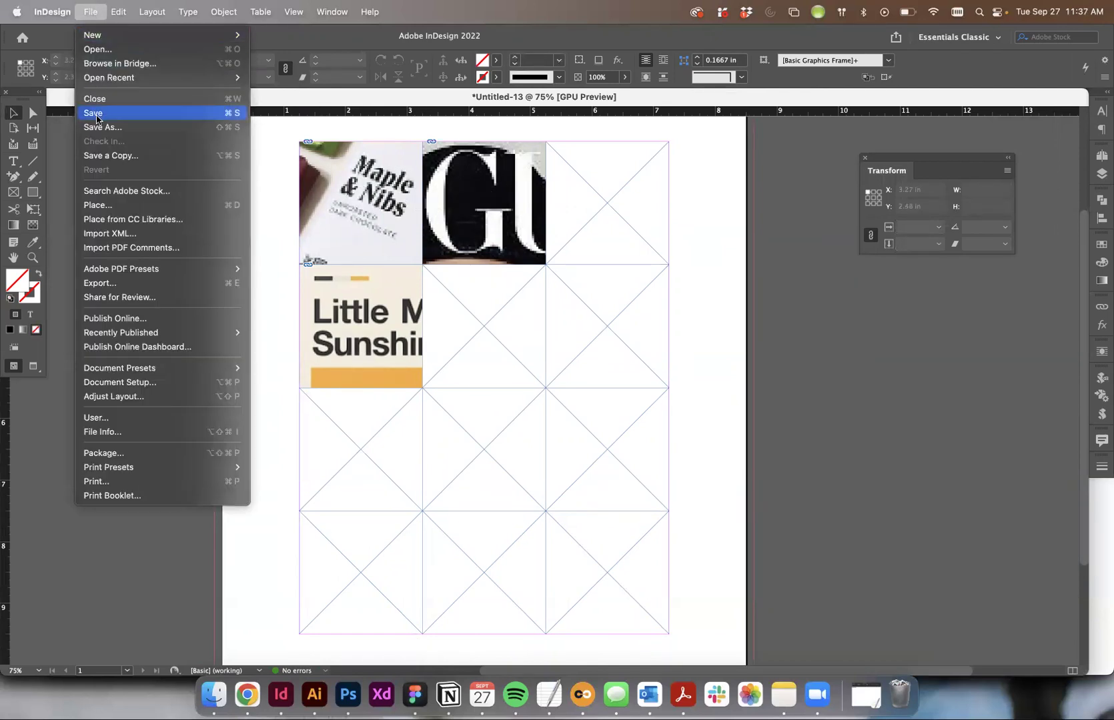
{"action": "left_click", "coordinate": [97, 126]}
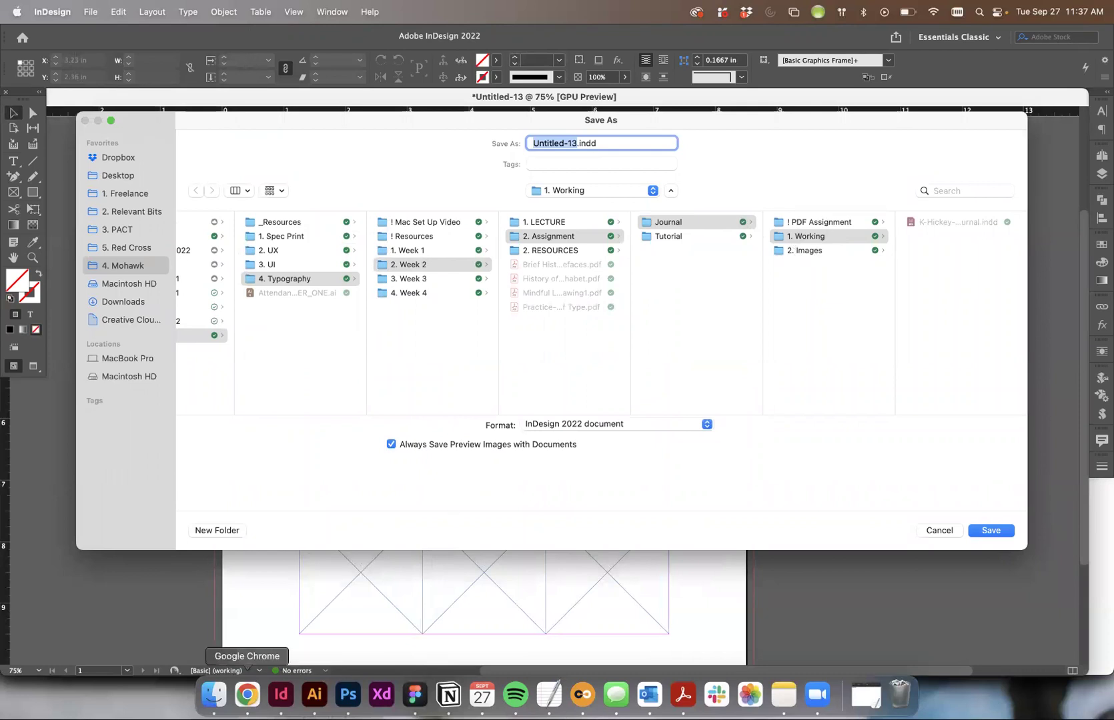
{"action": "left_click", "coordinate": [246, 694]}
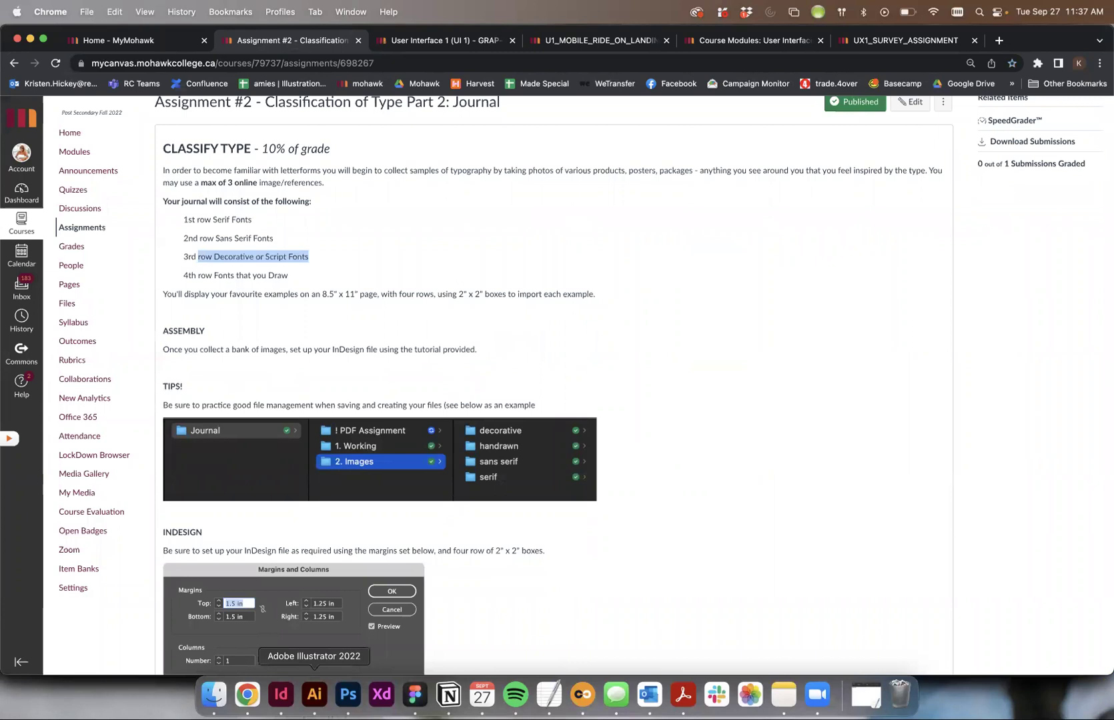
{"action": "left_click", "coordinate": [281, 694]}
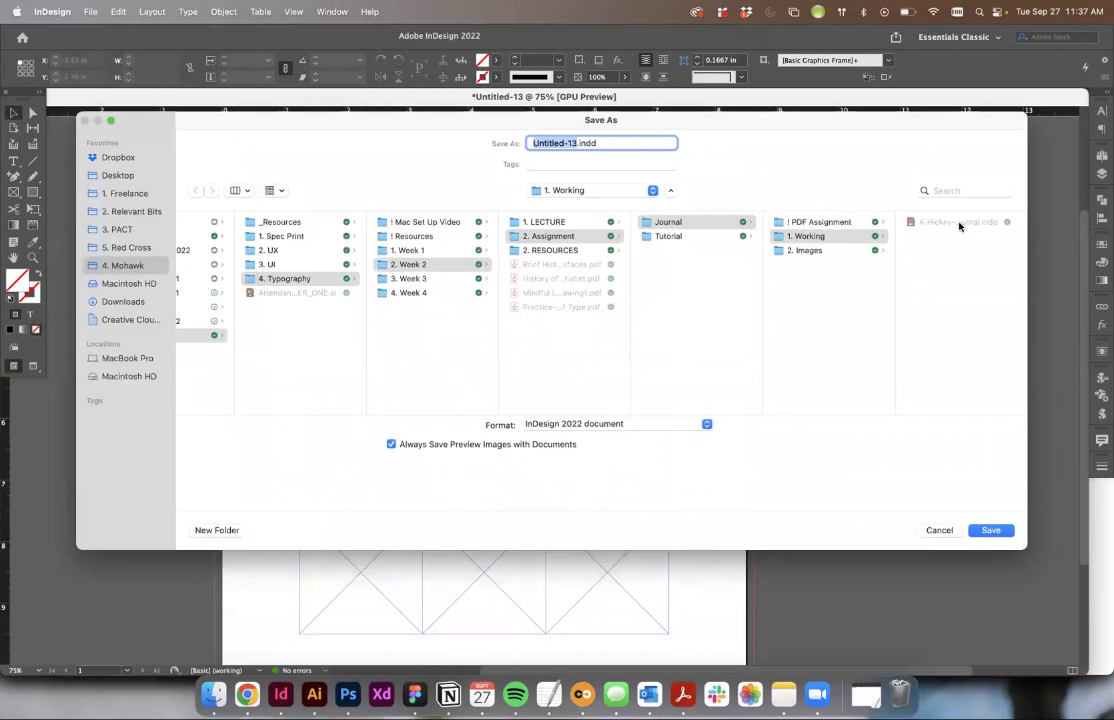
Save the document in the "1. Working" folder, named with the first initial, surname and "Journal", replacing the existing file
{"action": "left_click", "coordinate": [781, 240]}
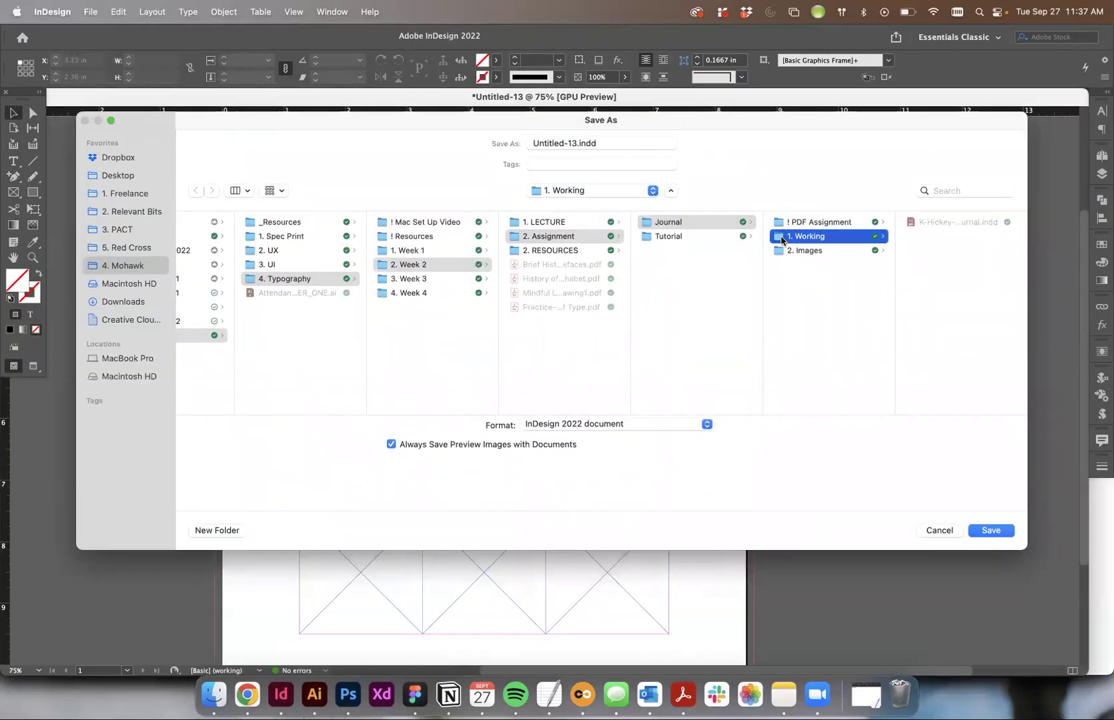
{"action": "left_click", "coordinate": [572, 143]}
{"action": "type", "text": "K-Hicjey"}
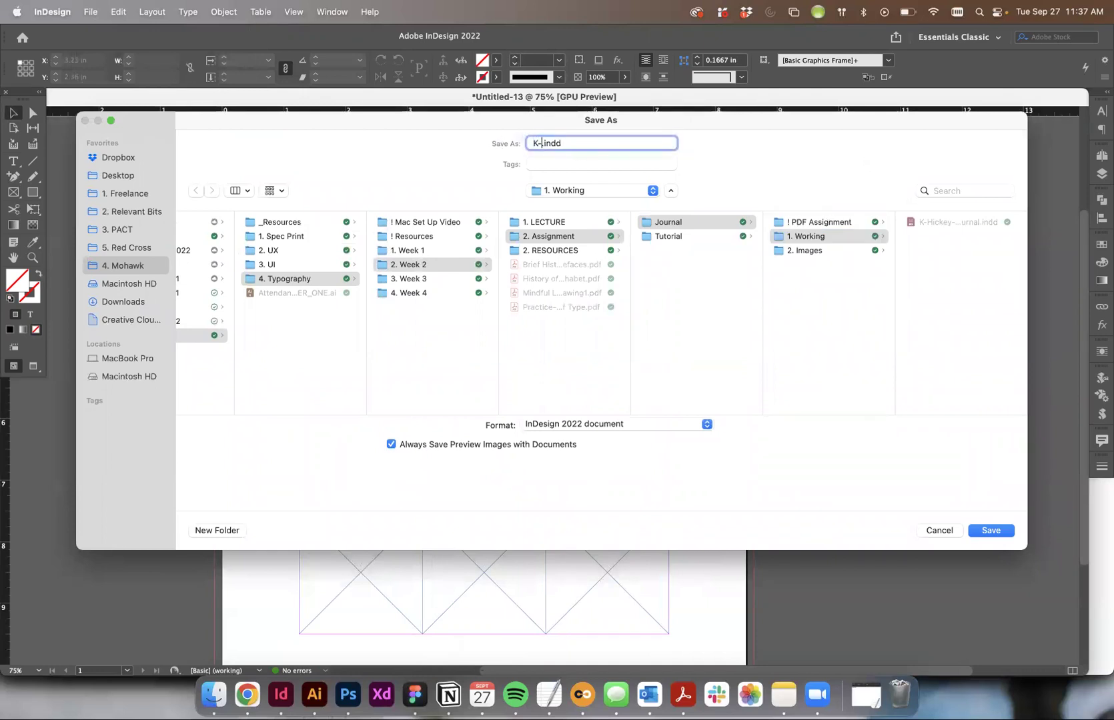
{"action": "key", "text": "BackSpace"}
{"action": "key", "text": "BackSpace"}
{"action": "key", "text": "BackSpace"}
{"action": "type", "text": "key-Journal"}
{"action": "left_click", "coordinate": [992, 532]}
{"action": "left_click", "coordinate": [605, 394]}
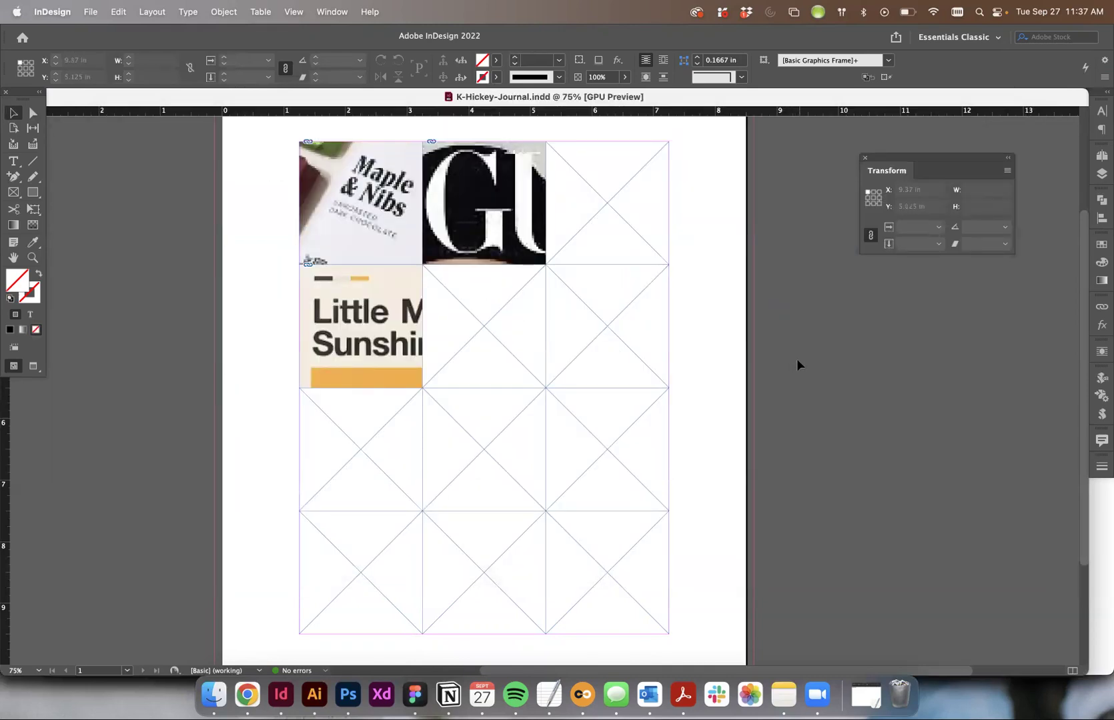
Start exporting the document and set the export location to the Journal folder
{"action": "scroll", "coordinate": [786, 359], "scroll_direction": "up", "scroll_amount": 3}
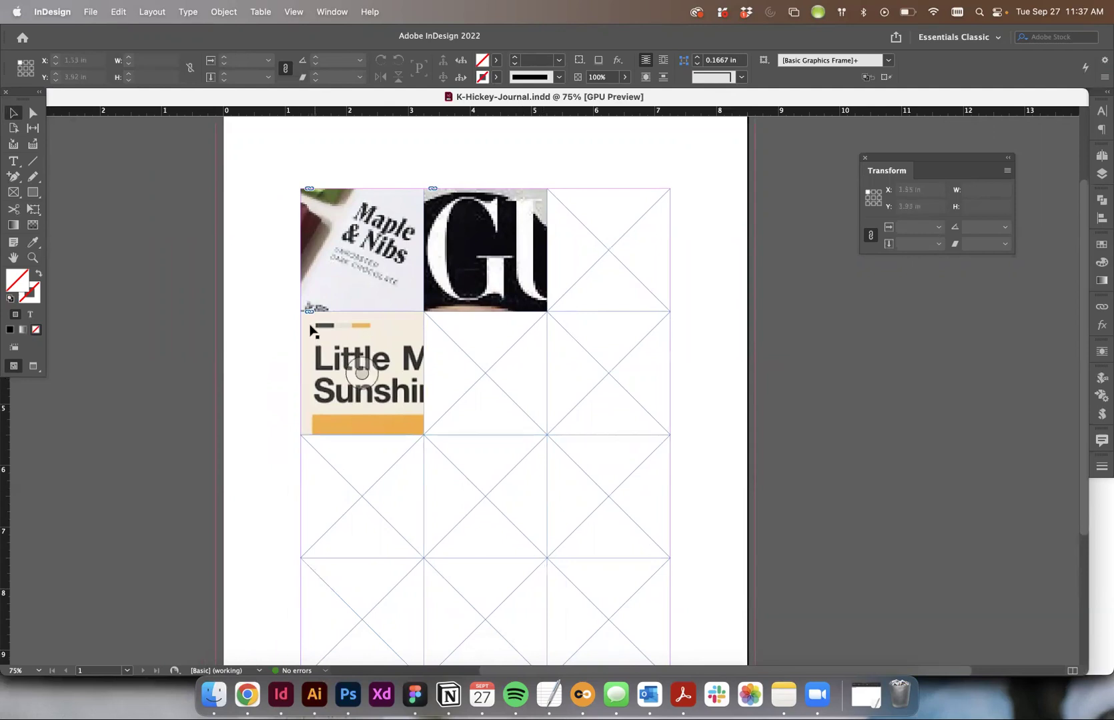
{"action": "left_click", "coordinate": [89, 13]}
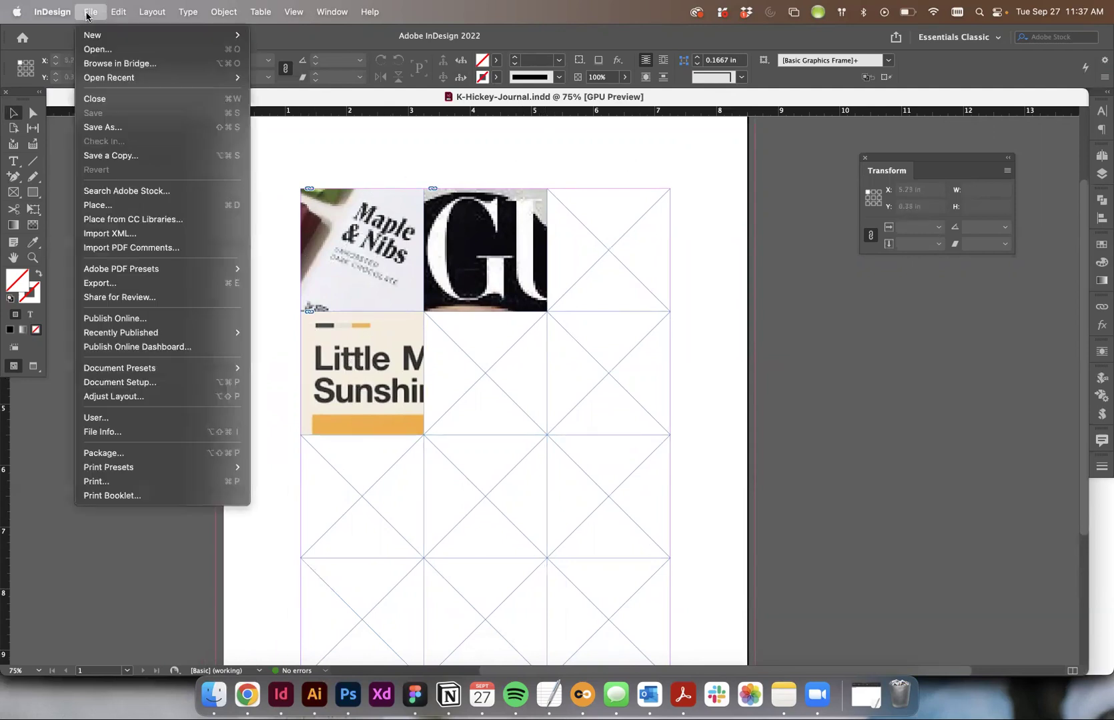
{"action": "left_click", "coordinate": [115, 284]}
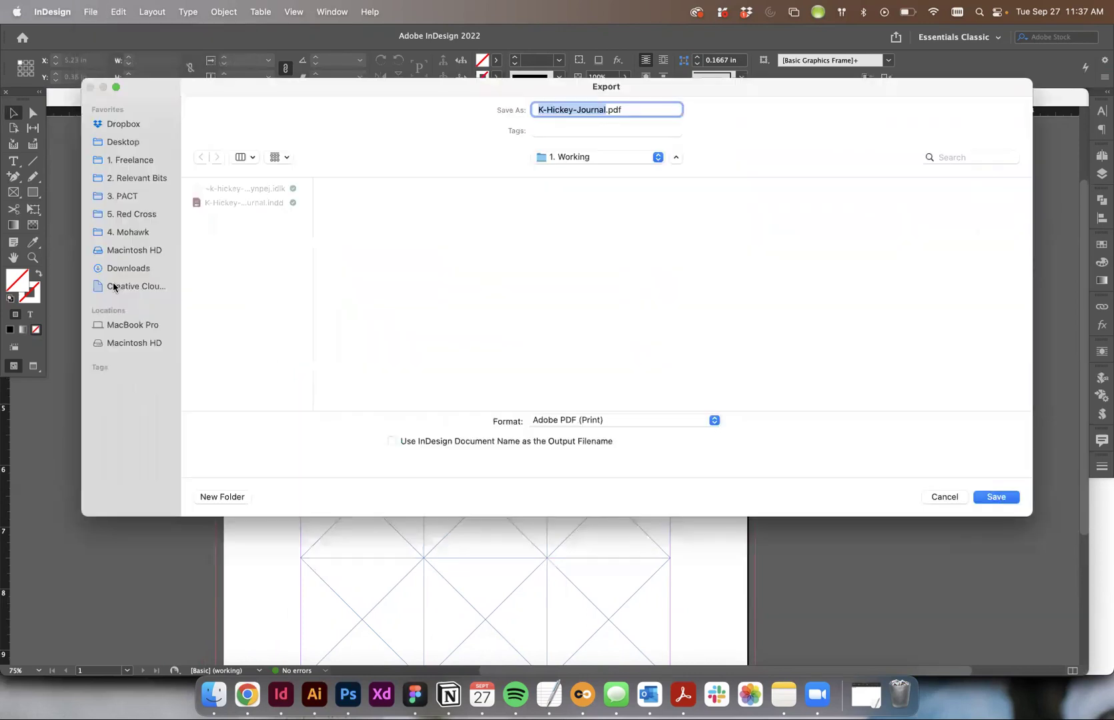
{"action": "left_click", "coordinate": [595, 157]}
{"action": "left_click", "coordinate": [565, 173]}
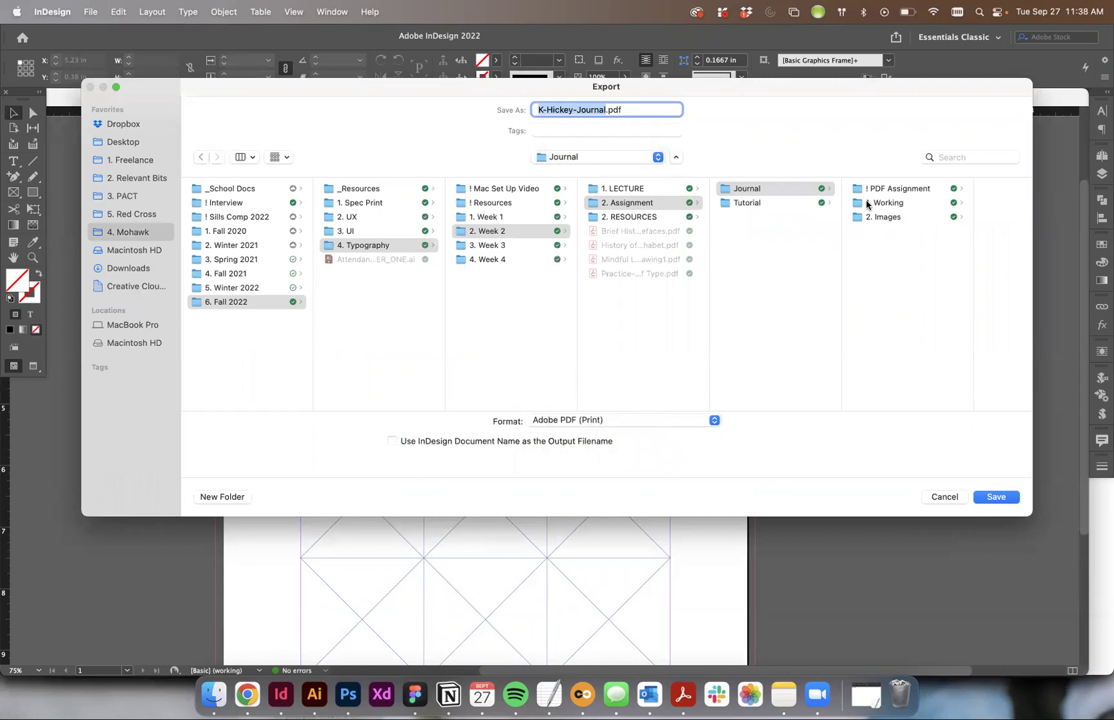
Create a new folder named "3. FINAL" inside the Journal folder and choose it as the export destination
{"action": "left_click", "coordinate": [218, 499]}
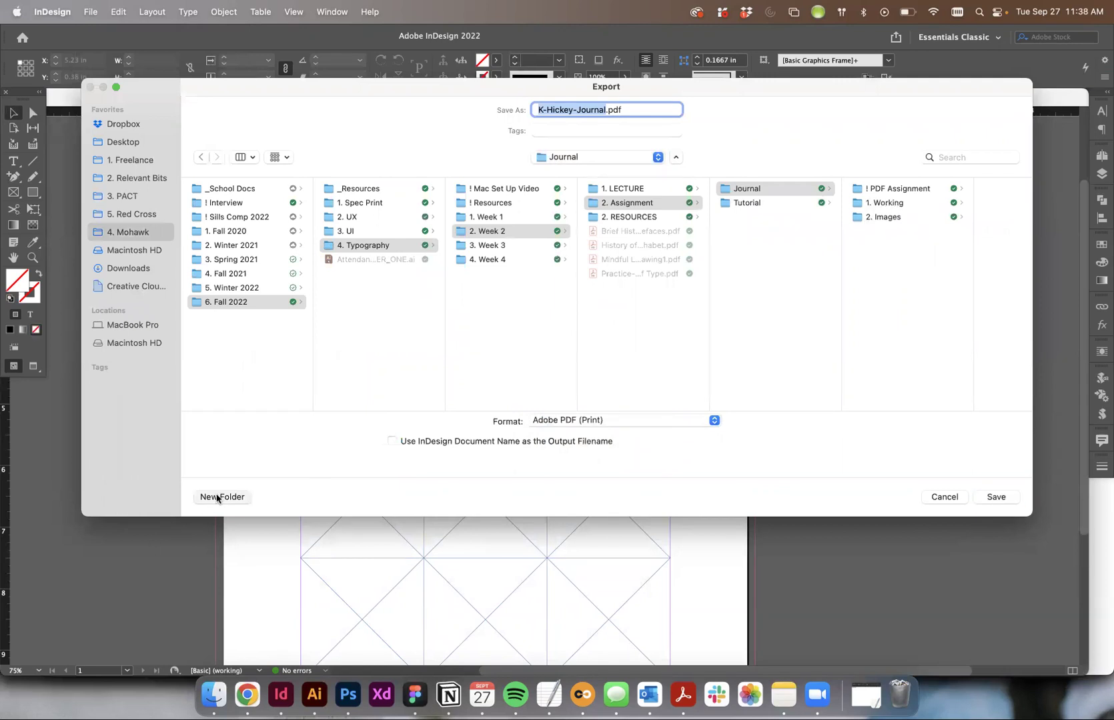
{"action": "type", "text": "3."}
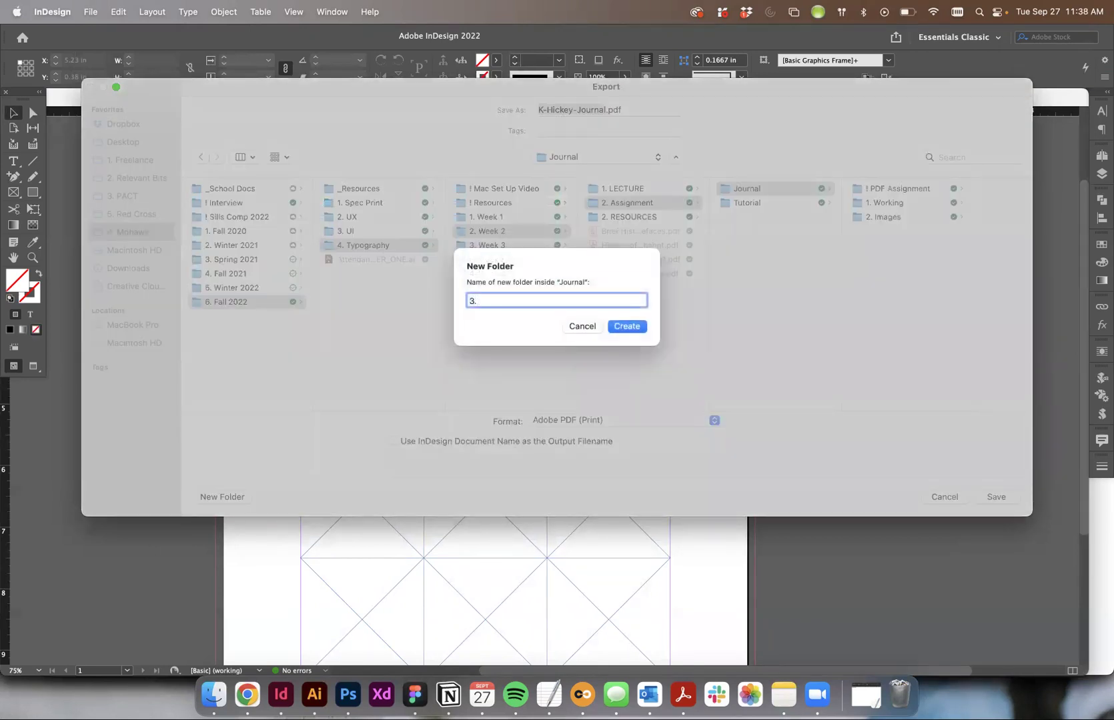
{"action": "type", "text": " FINAL"}
{"action": "key", "text": "Return"}
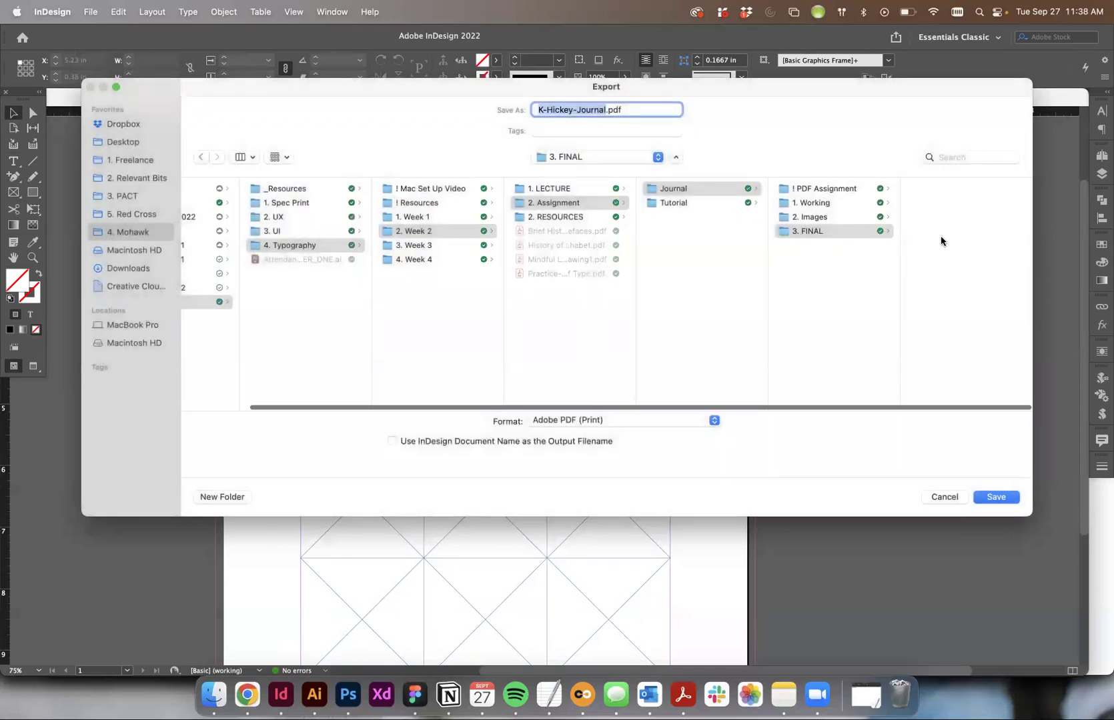
{"action": "left_click", "coordinate": [856, 231]}
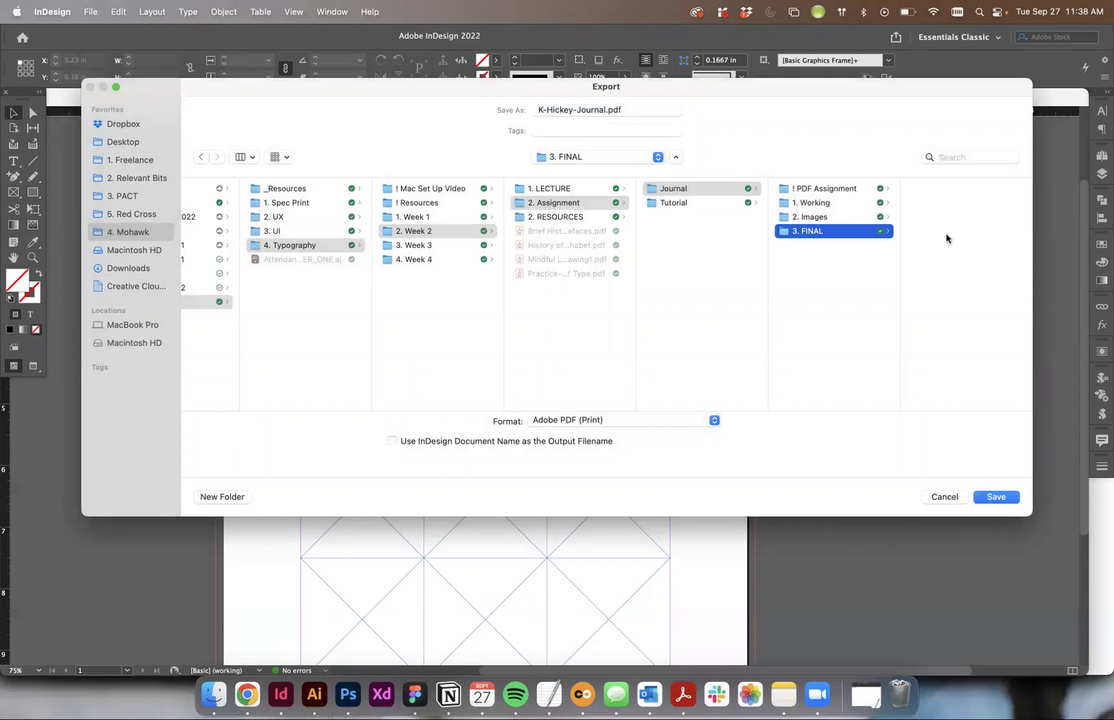
{"action": "scroll", "coordinate": [927, 233], "scroll_direction": "left", "scroll_amount": 1}
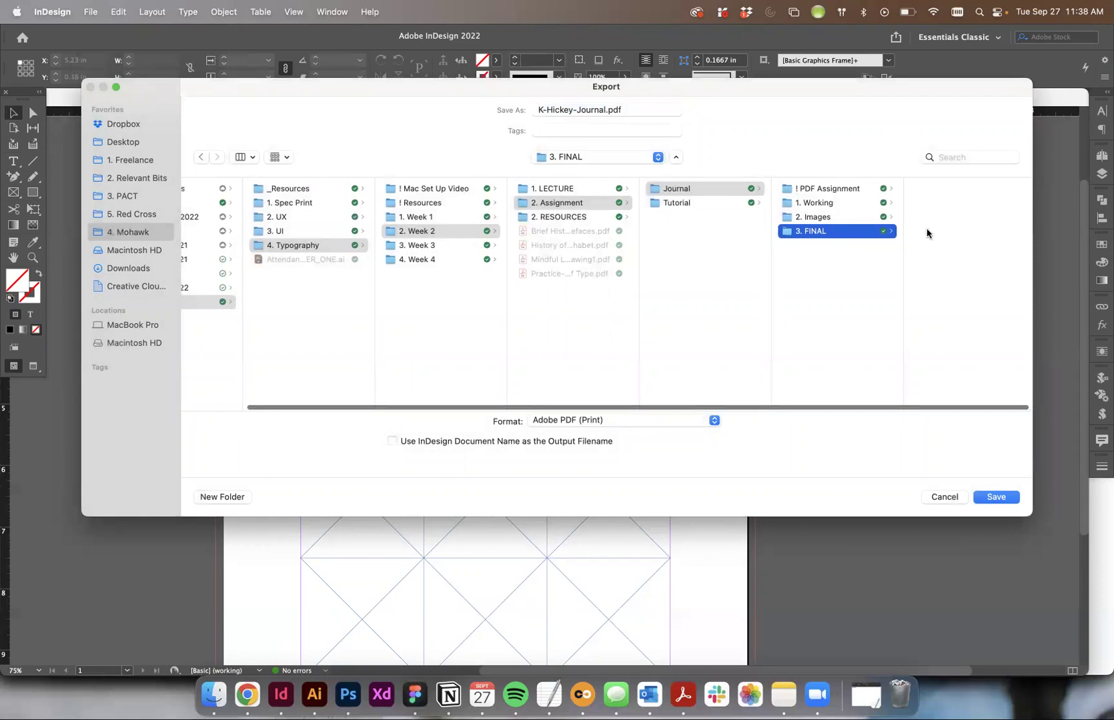
Set the export format to Adobe PDF (Print) and save the export into the "3. FINAL" folder
{"action": "left_click", "coordinate": [588, 421]}
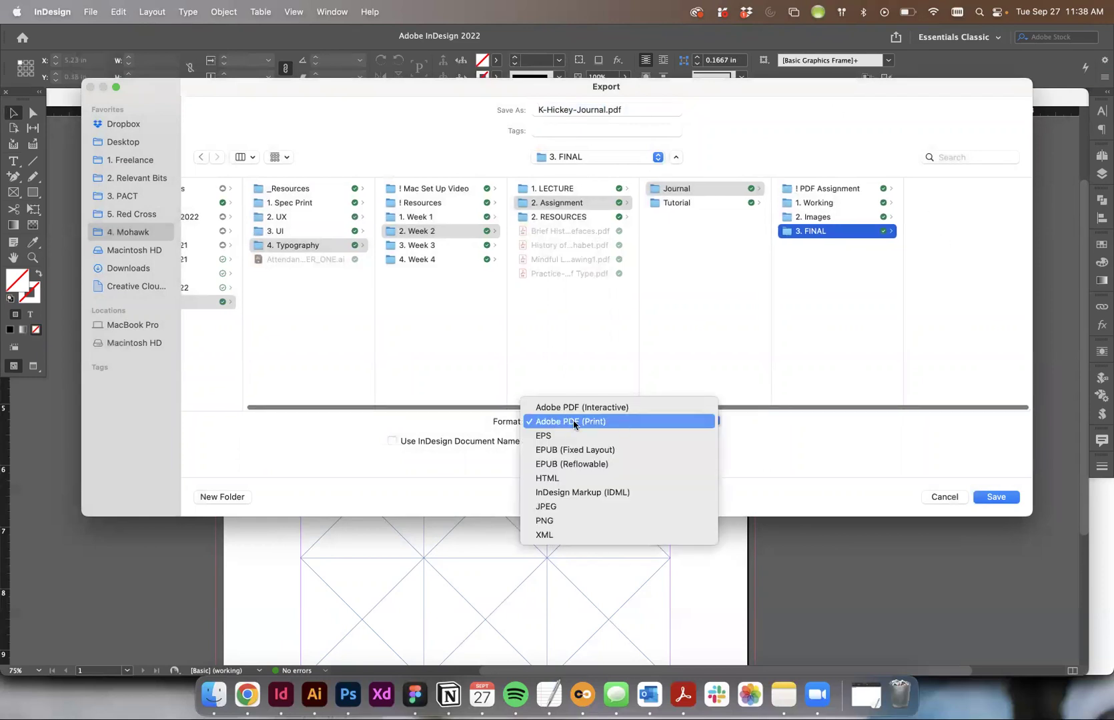
{"action": "left_click", "coordinate": [561, 423]}
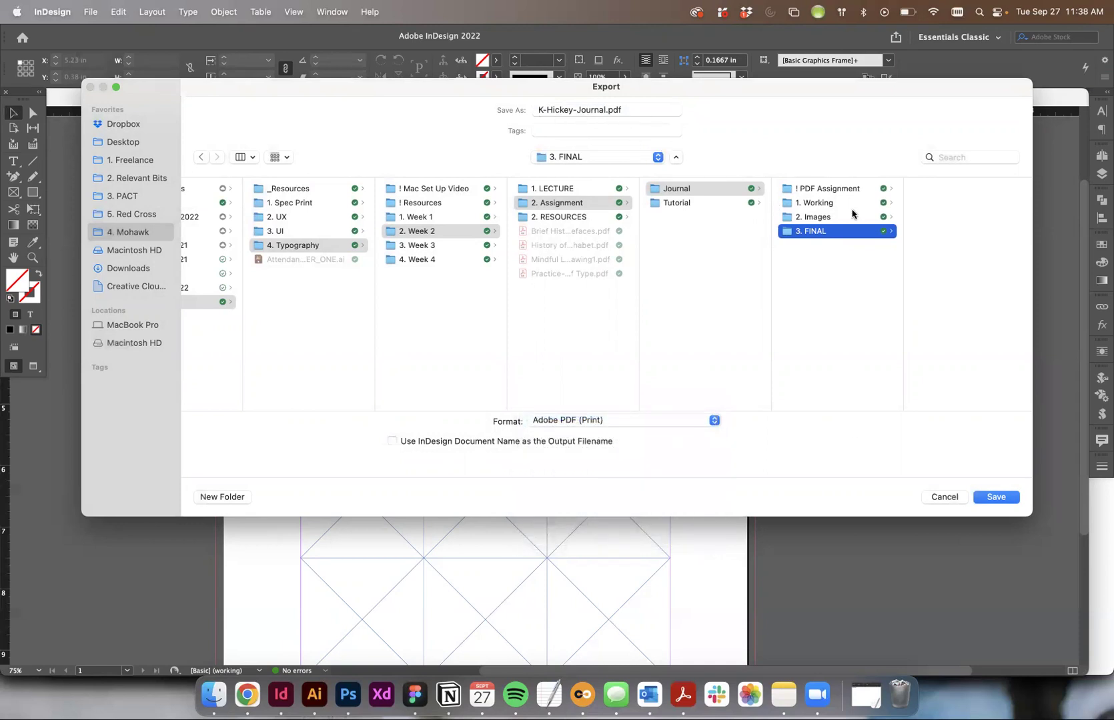
{"action": "left_click", "coordinate": [998, 498]}
Choose the [High Quality Print] preset for the Adobe PDF and export the journal
{"action": "left_click", "coordinate": [494, 174]}
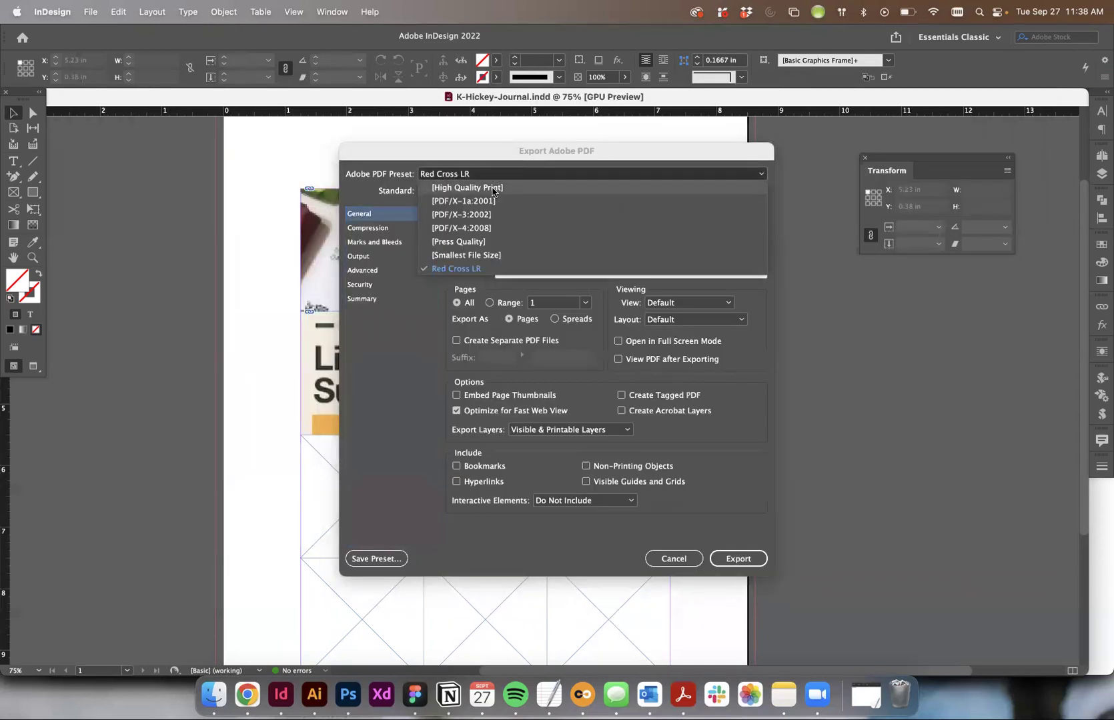
{"action": "left_click", "coordinate": [493, 191]}
{"action": "left_click", "coordinate": [427, 175]}
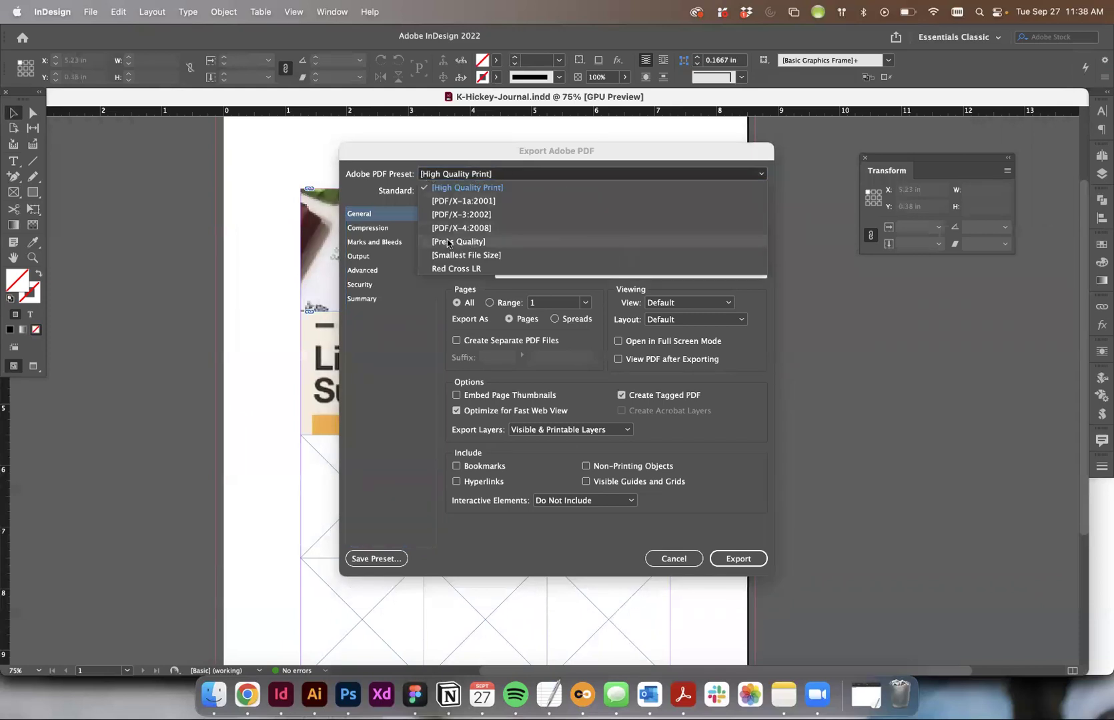
{"action": "left_click", "coordinate": [485, 188]}
{"action": "left_click_drag", "start_coordinate": [522, 158], "coordinate": [498, 141]}
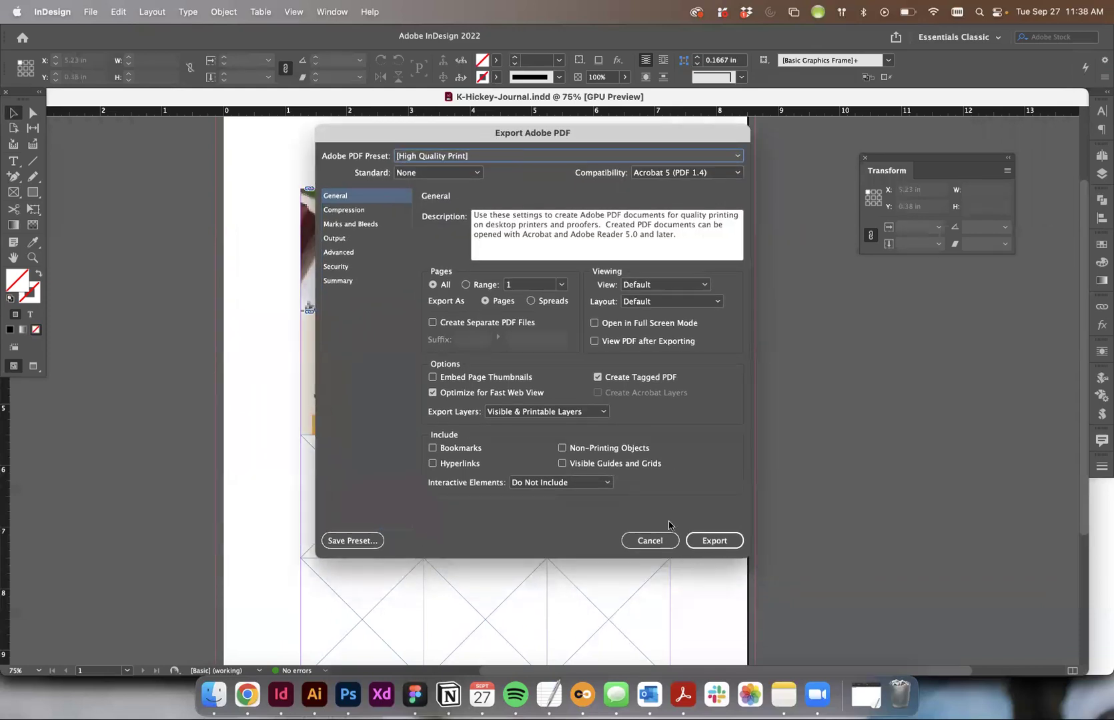
{"action": "left_click", "coordinate": [694, 545]}
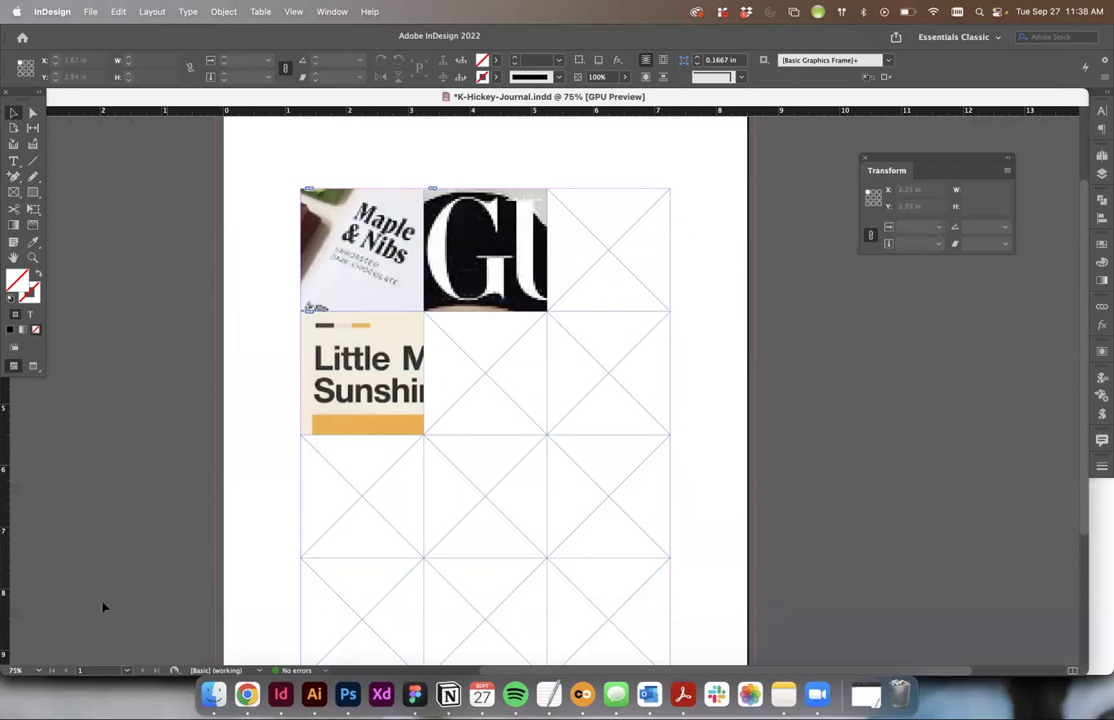
In Finder, browse from "4. Mohawk" through "6. Fall 2022", "4. Typography" and "2. Week 2" to the "2. Assignment" folder
{"action": "left_click", "coordinate": [213, 695]}
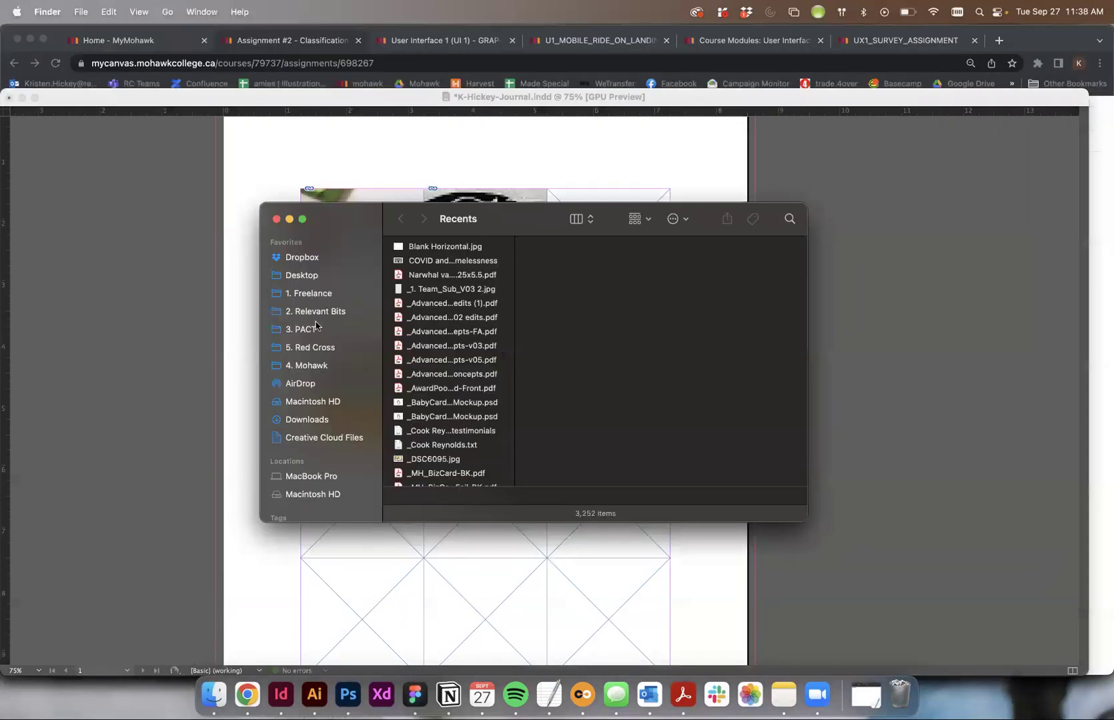
{"action": "left_click", "coordinate": [317, 329]}
{"action": "left_click", "coordinate": [307, 366]}
{"action": "left_click", "coordinate": [458, 360]}
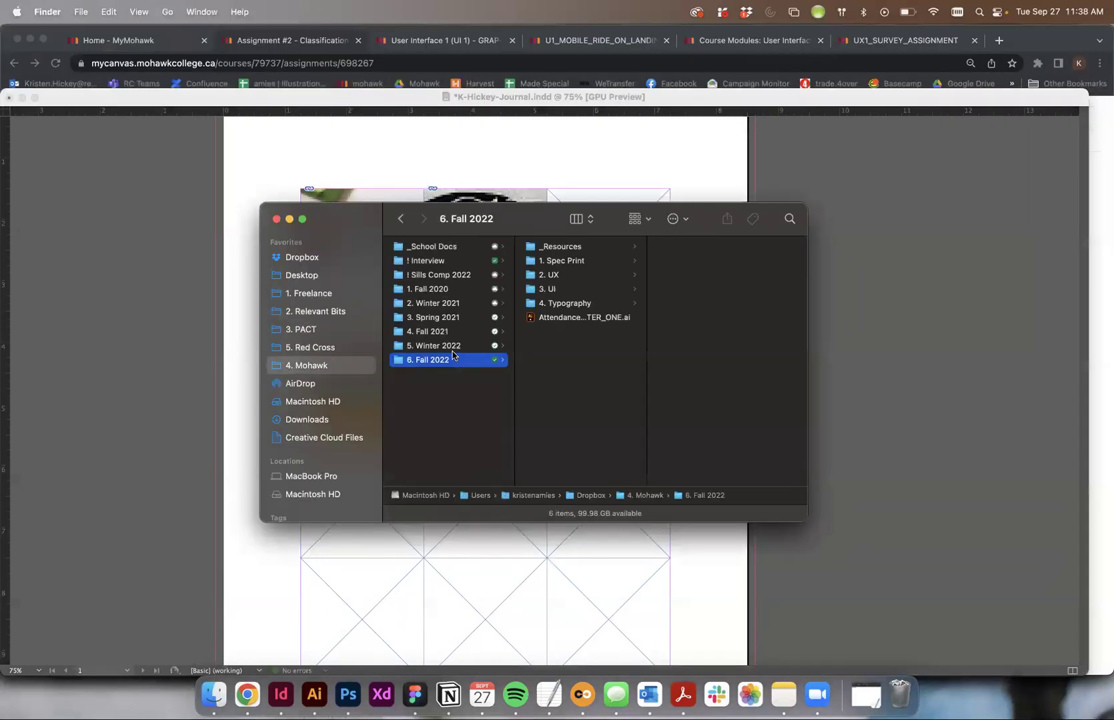
{"action": "left_click", "coordinate": [596, 304]}
{"action": "left_click", "coordinate": [697, 289]}
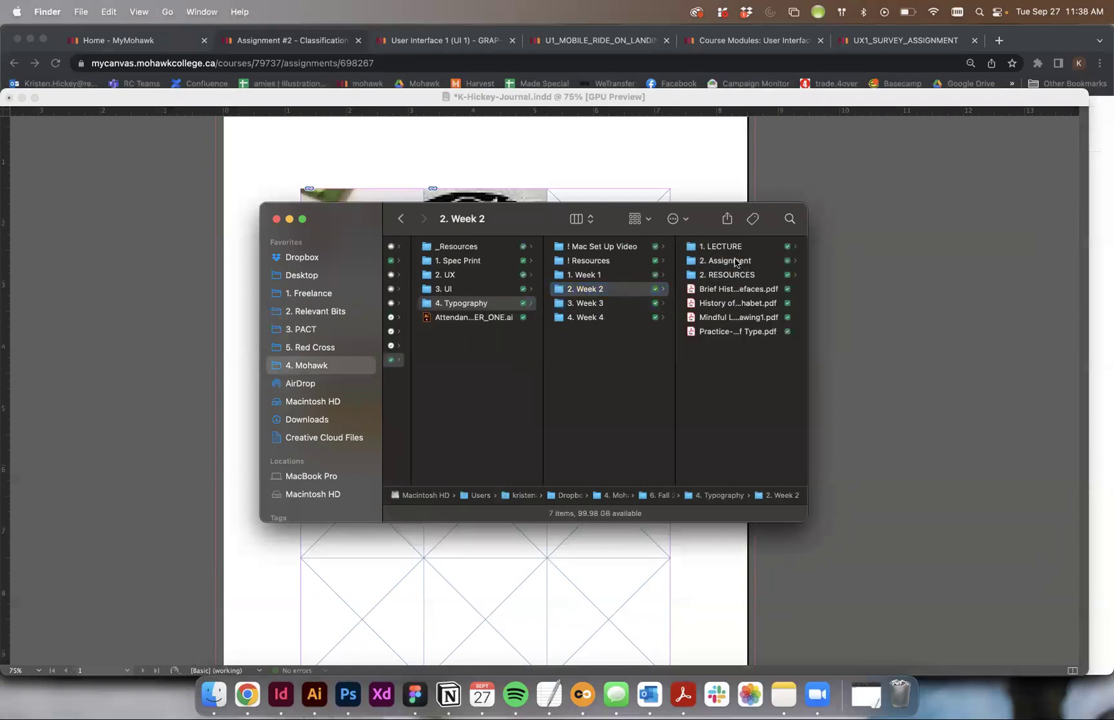
{"action": "left_click", "coordinate": [735, 262]}
Go to the Journal's "3. FINAL" folder and select the exported journal PDF
{"action": "left_click", "coordinate": [726, 247]}
{"action": "left_click", "coordinate": [737, 289]}
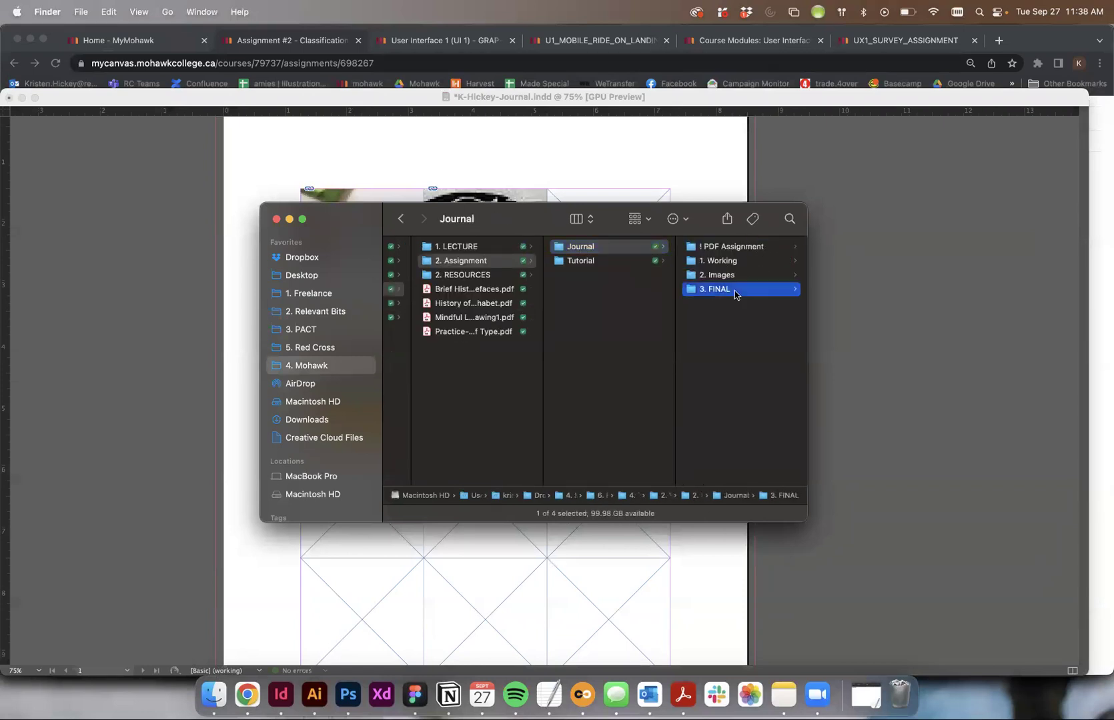
{"action": "left_click", "coordinate": [702, 248]}
{"action": "left_click", "coordinate": [577, 246]}
{"action": "left_click", "coordinate": [537, 250]}
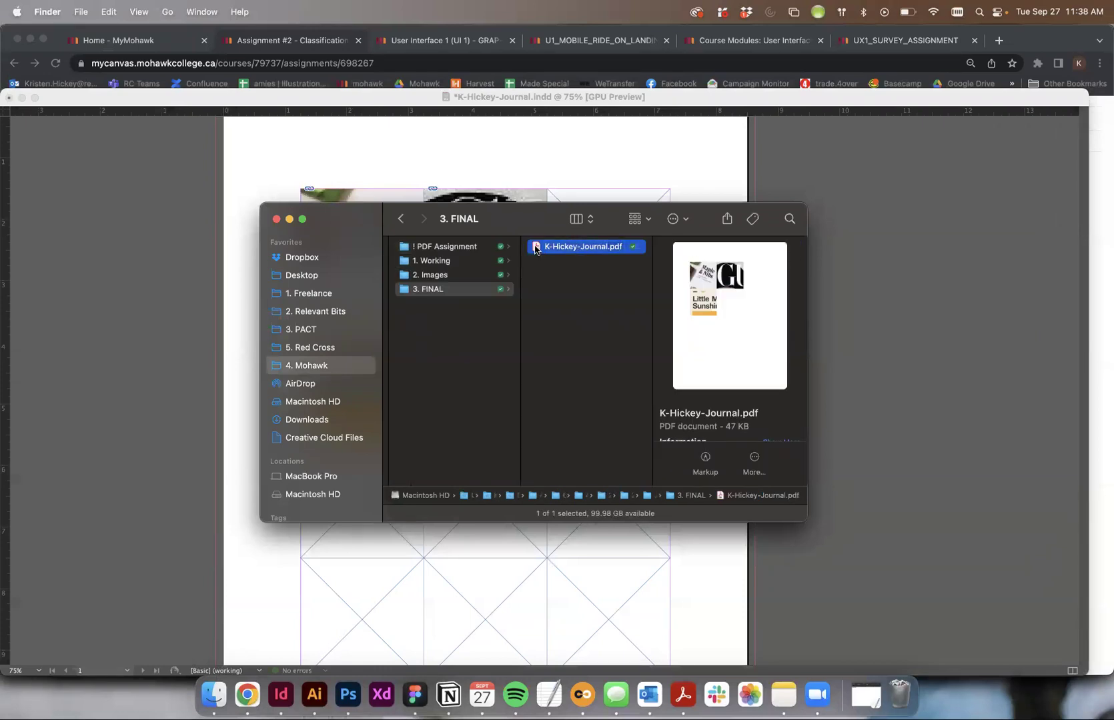
Open the exported journal PDF in Acrobat and fit one full page in the view
{"action": "double_click", "coordinate": [535, 250]}
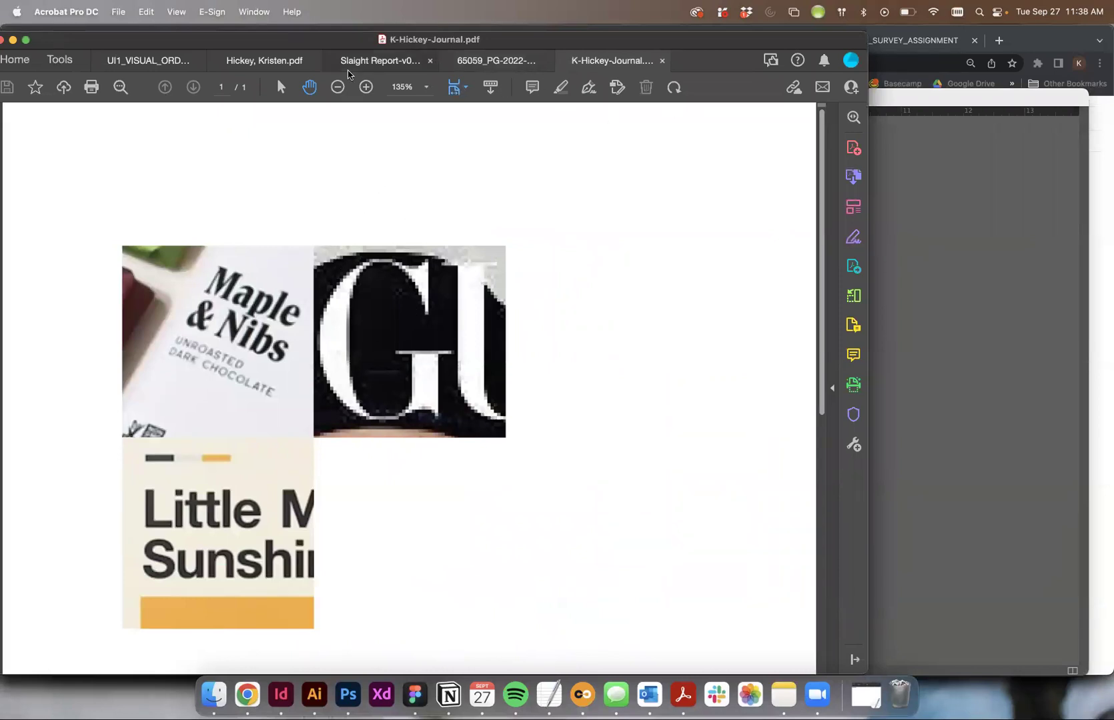
{"action": "left_click", "coordinate": [460, 88]}
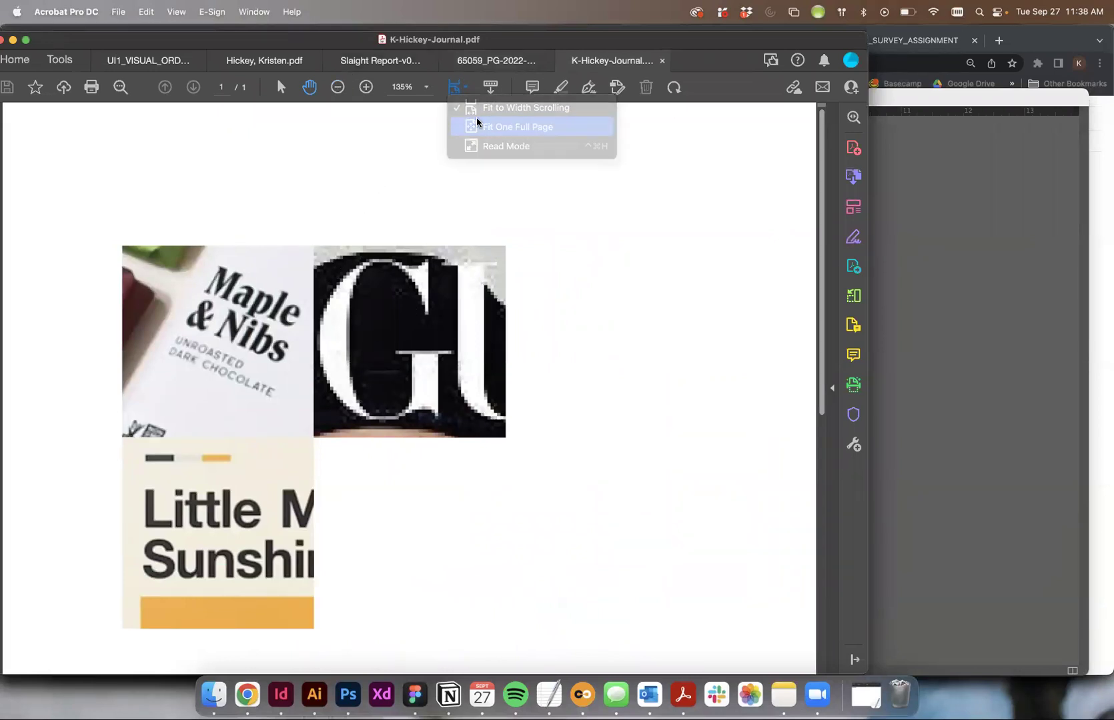
{"action": "left_click", "coordinate": [478, 124]}
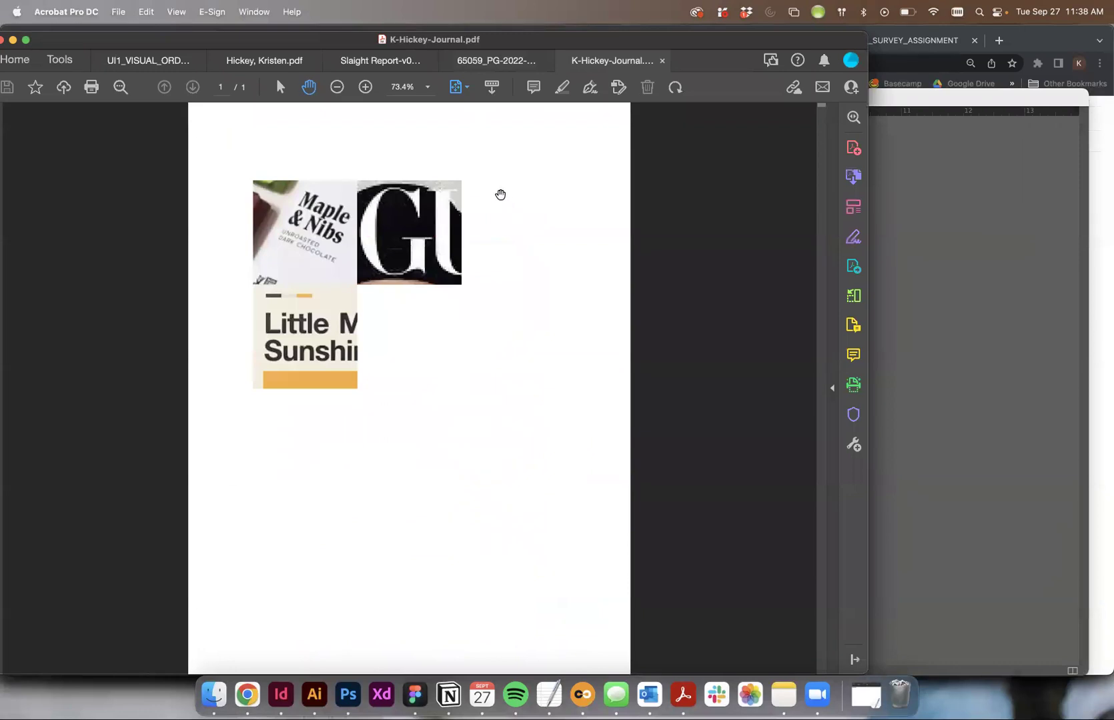